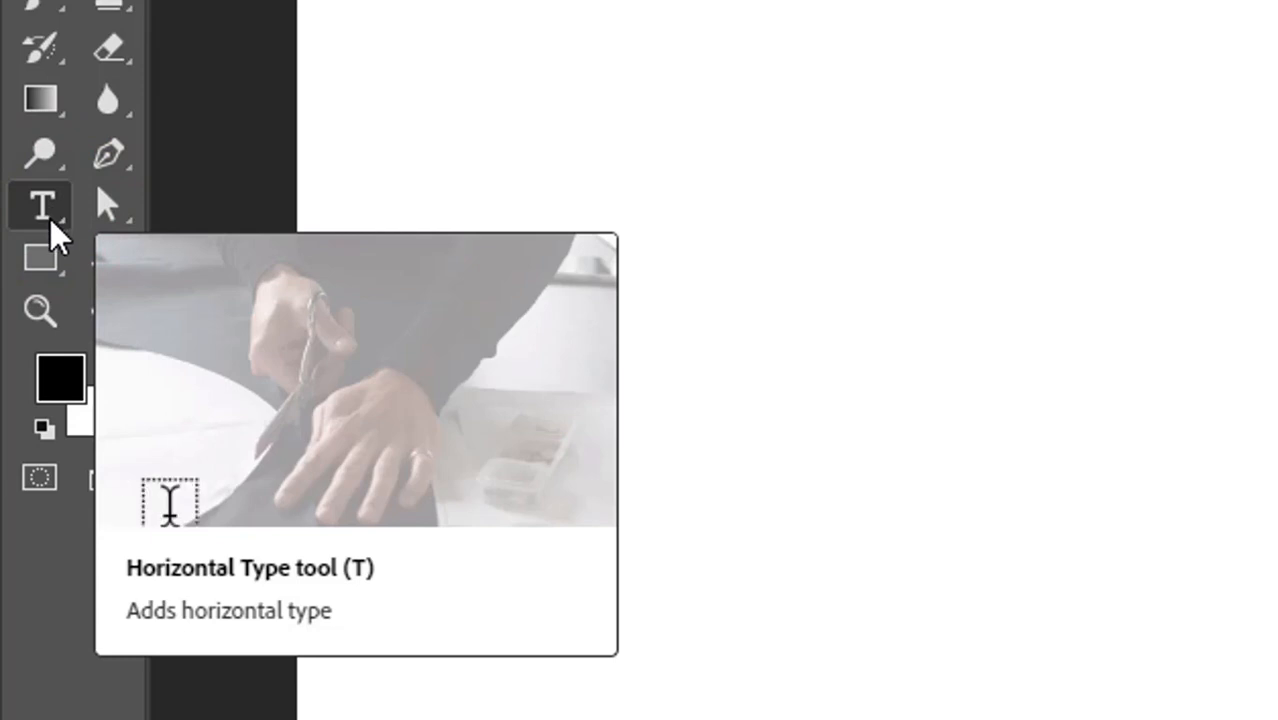
- Draw a rectangle about 322 by 175 px in the canvas's upper-left area using the Rectangle tool in Shape mode
left_click(50, 216)
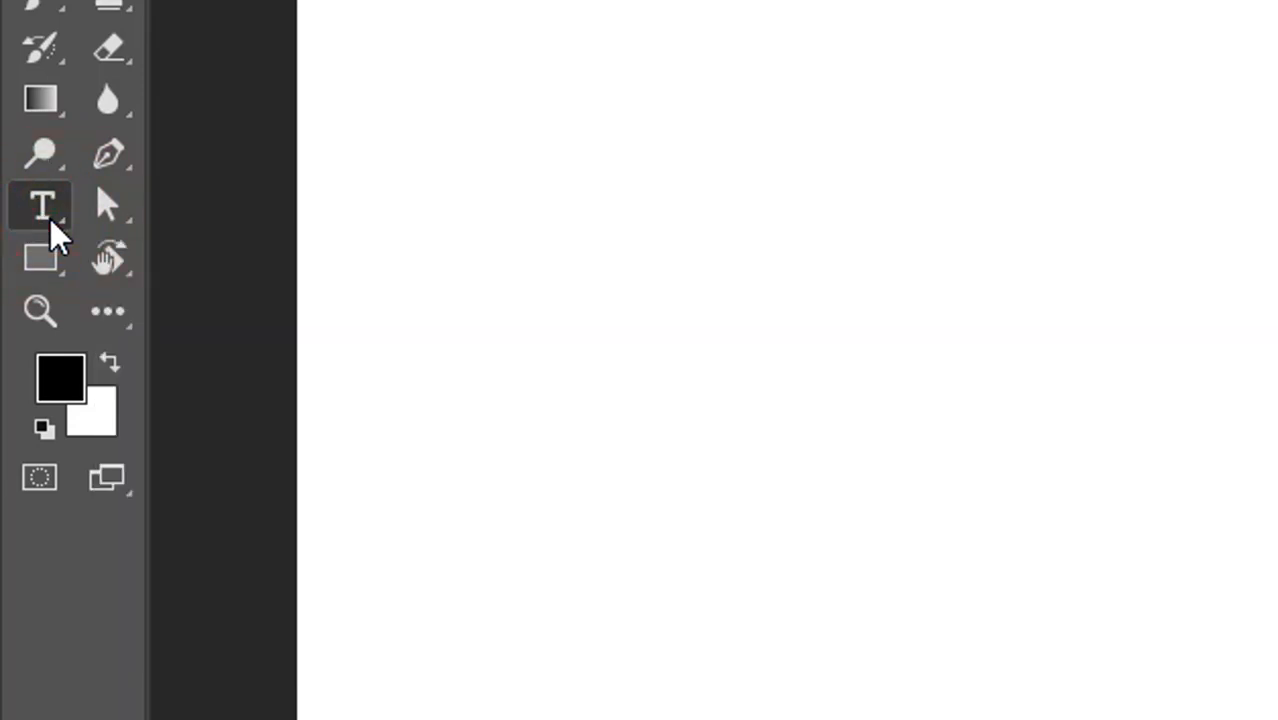
right_click(50, 280)
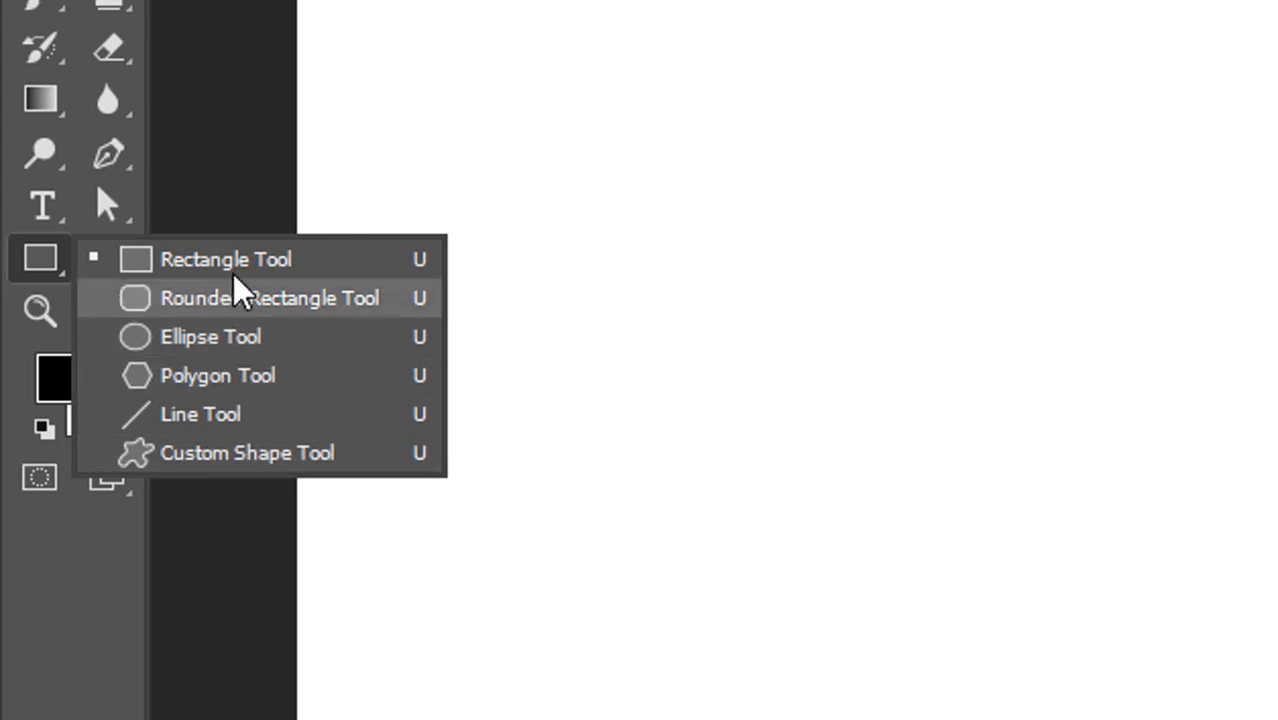
left_click(246, 264)
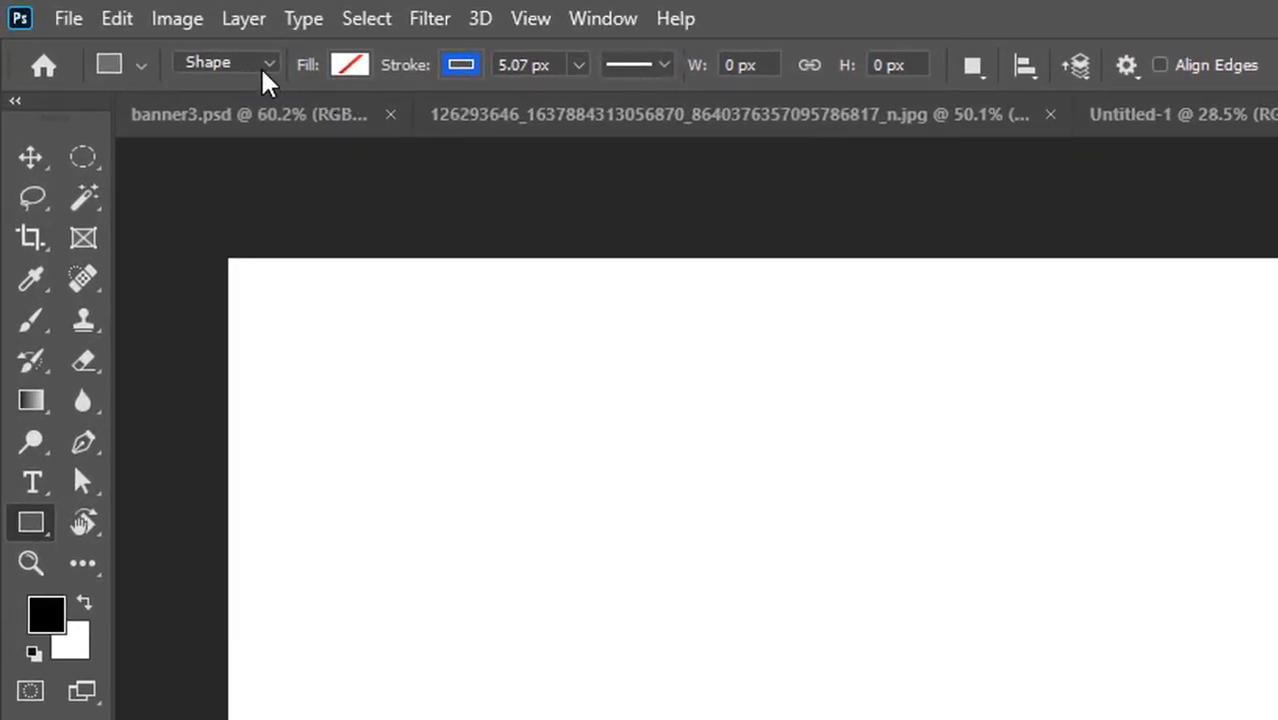
left_click(265, 65)
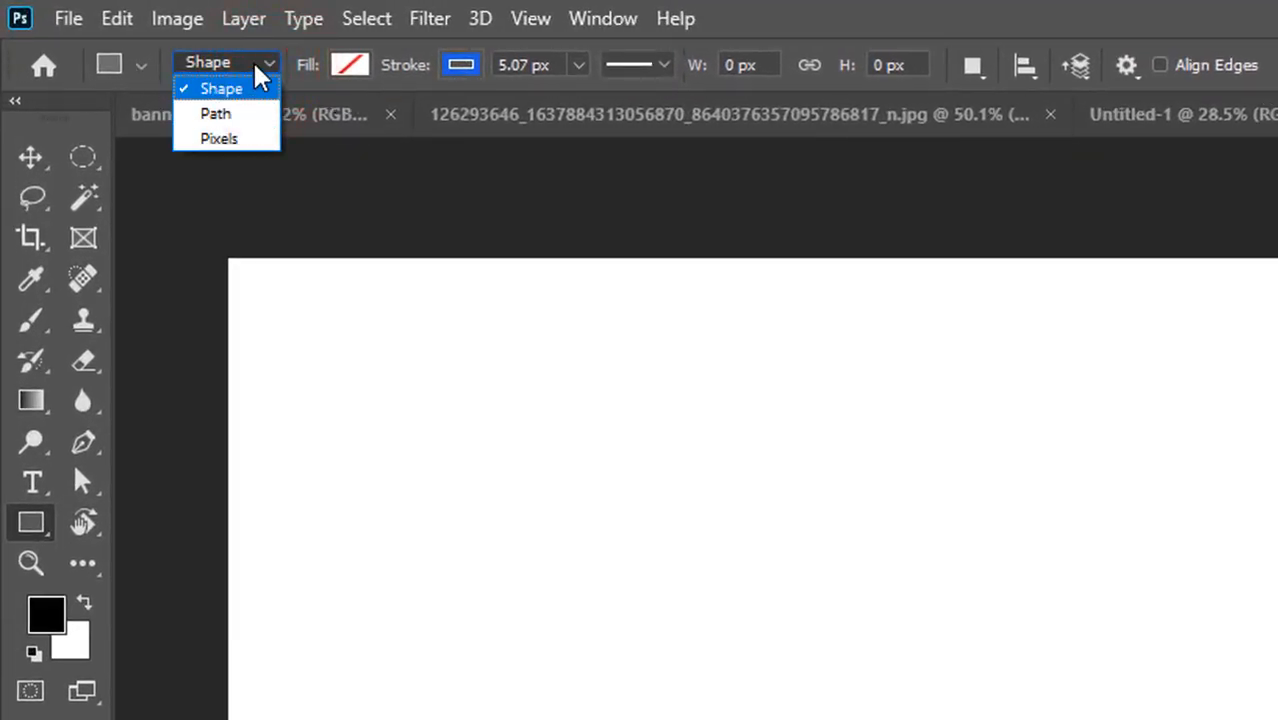
left_click(260, 70)
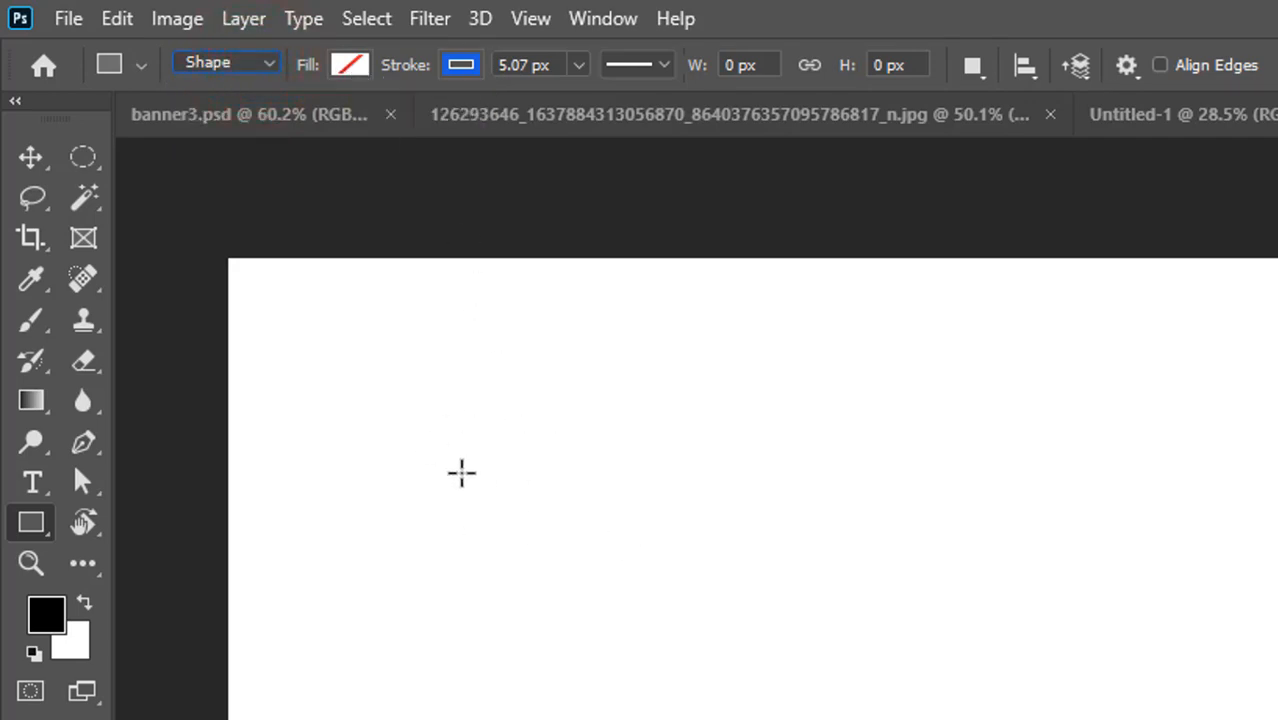
left_click_drag(391, 339, 574, 467)
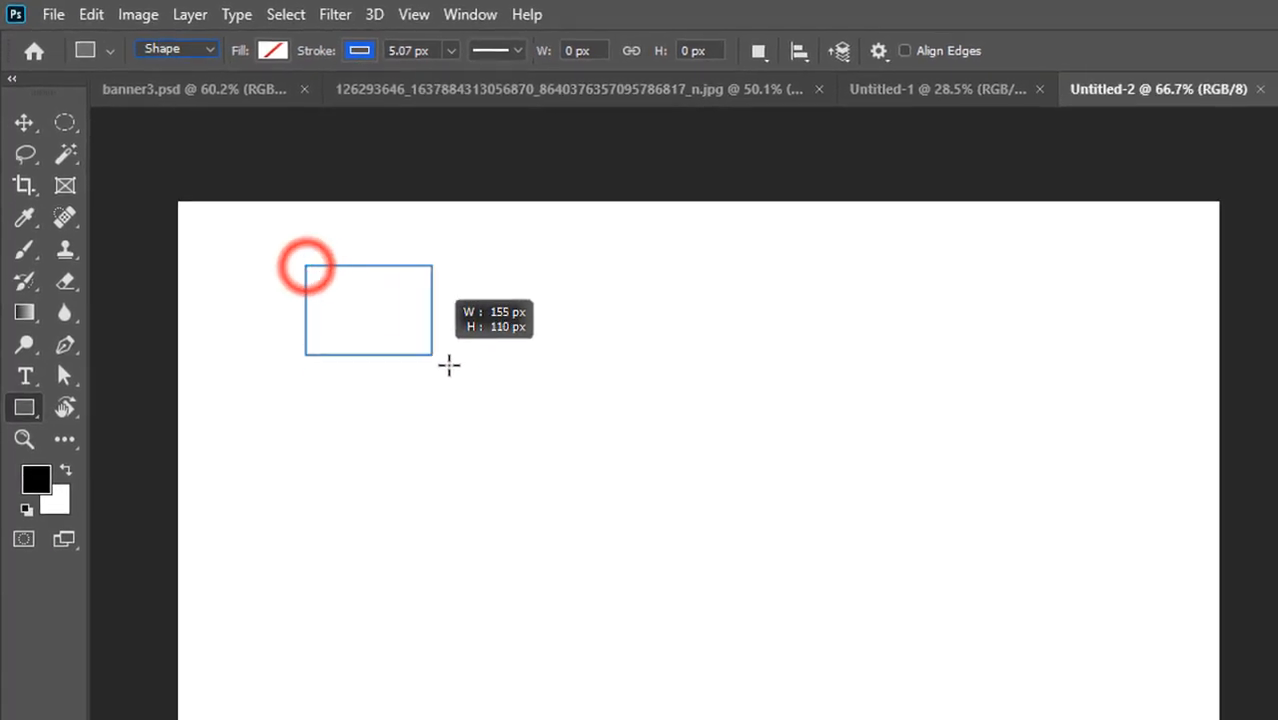
left_click_drag(449, 365, 566, 406)
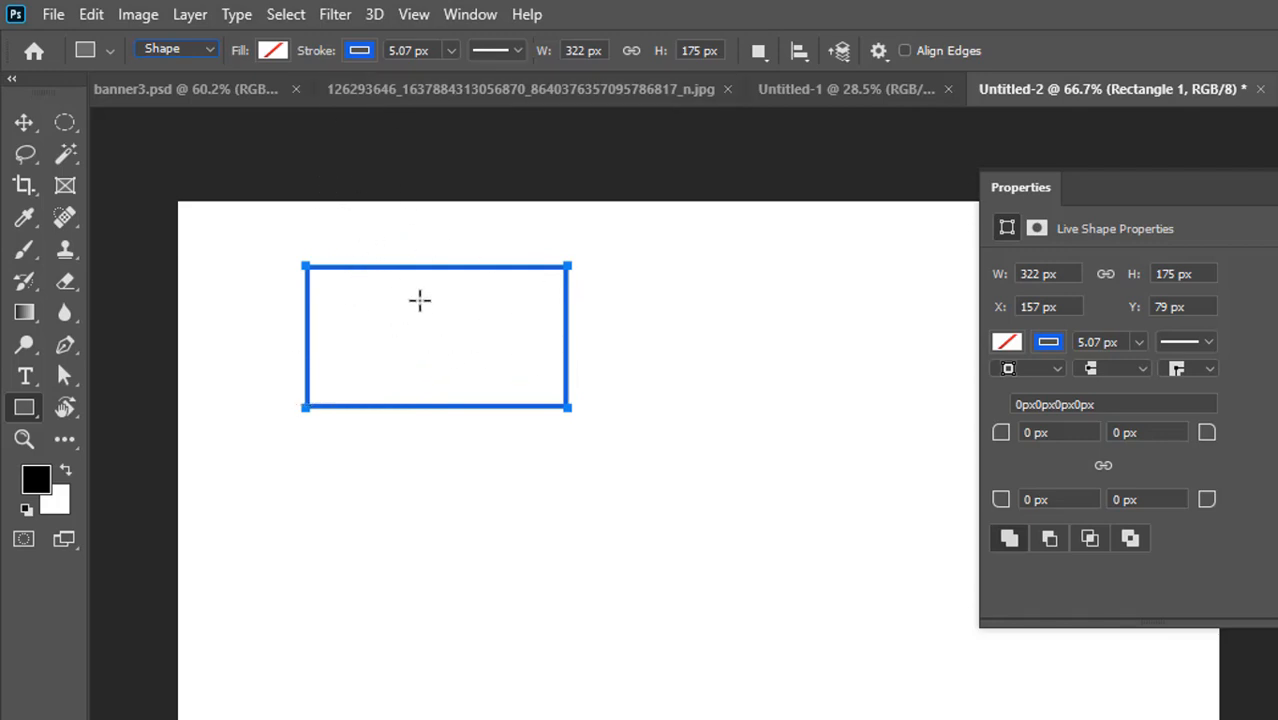
- Fill the rectangle with the turquoise swatch from the recently used colors
left_click(271, 52)
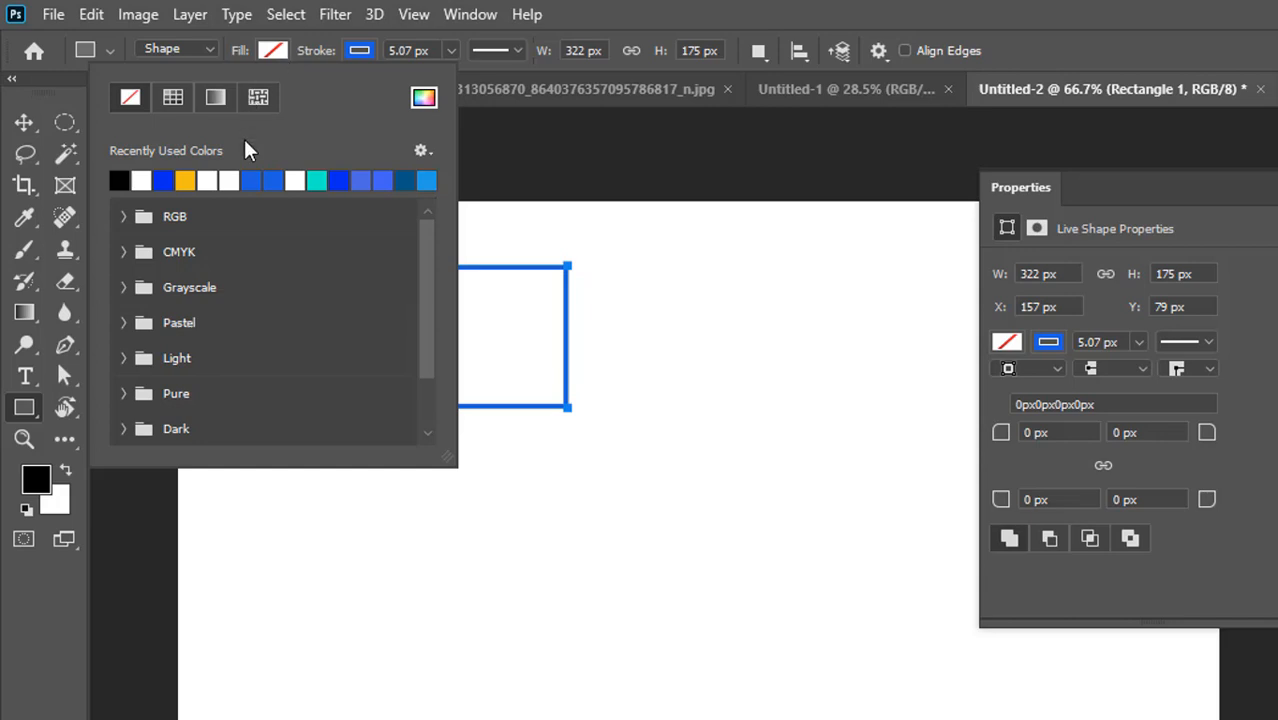
left_click(319, 178)
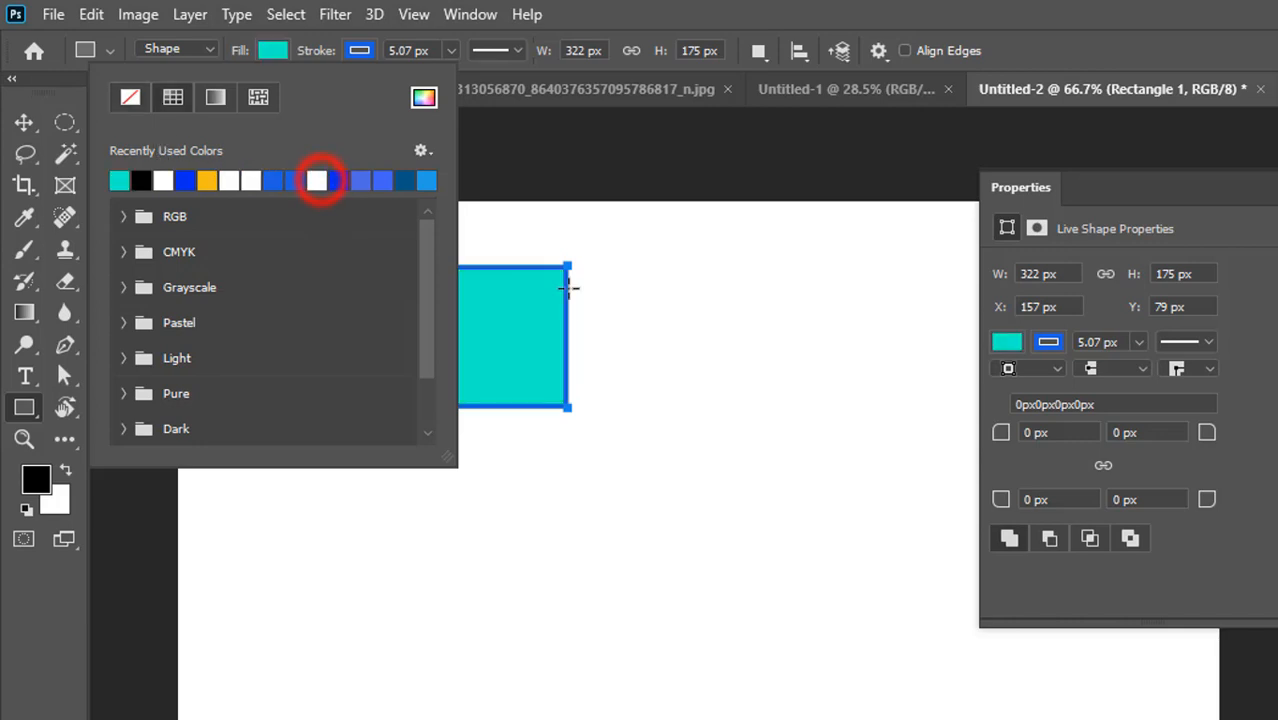
left_click(274, 52)
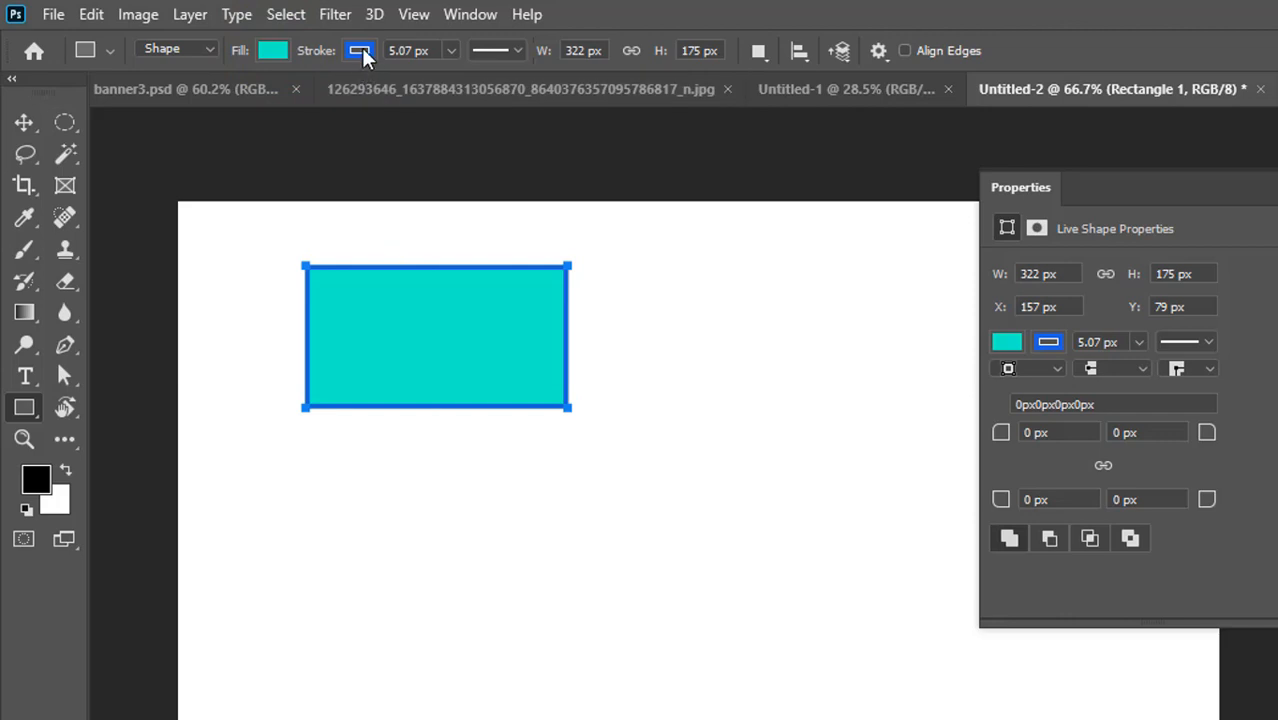
- Remove the rectangle's stroke color
left_click(360, 51)
left_click(218, 96)
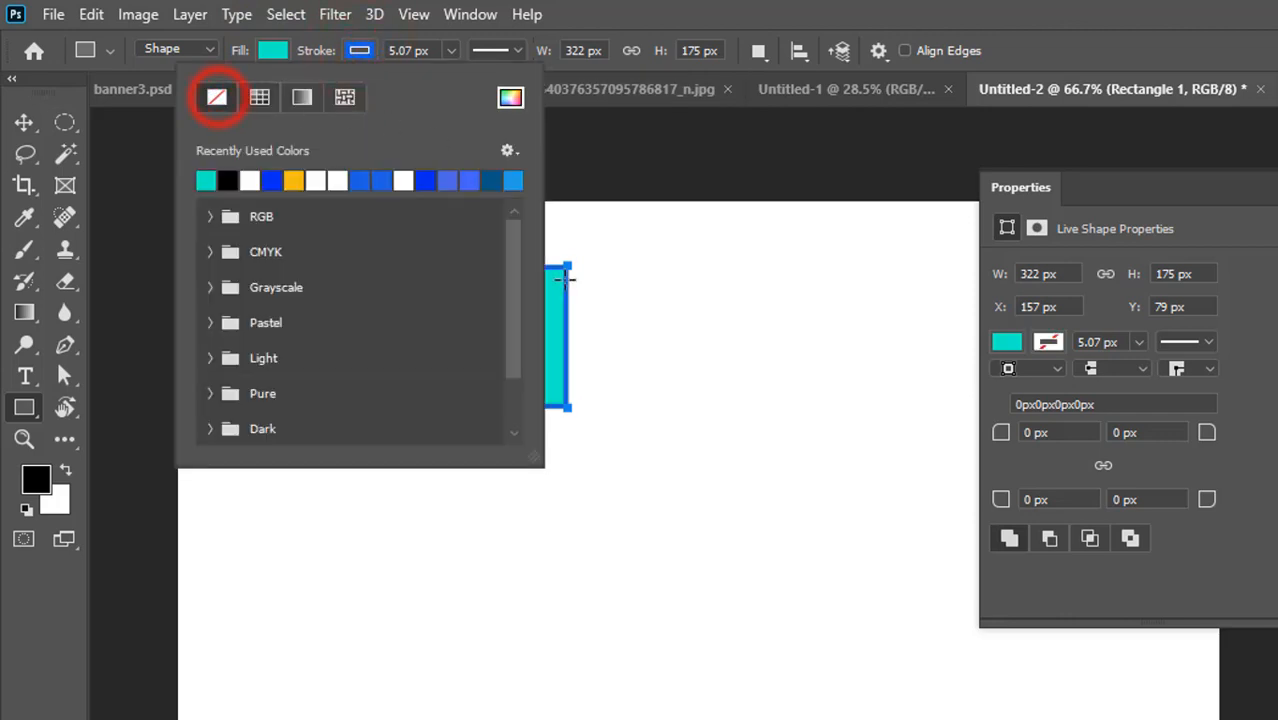
left_click(360, 52)
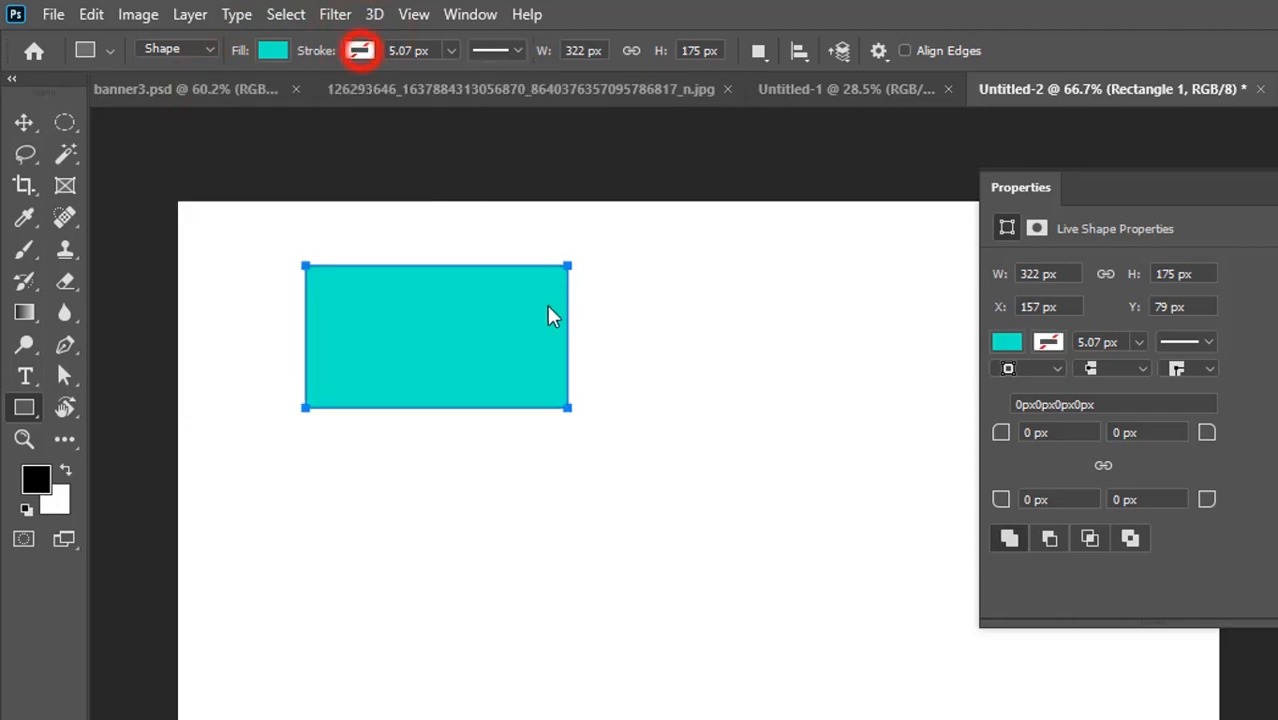
- Give the rectangle a dark blue stroke and reduce the stroke width to about 0.66 px
left_click(352, 53)
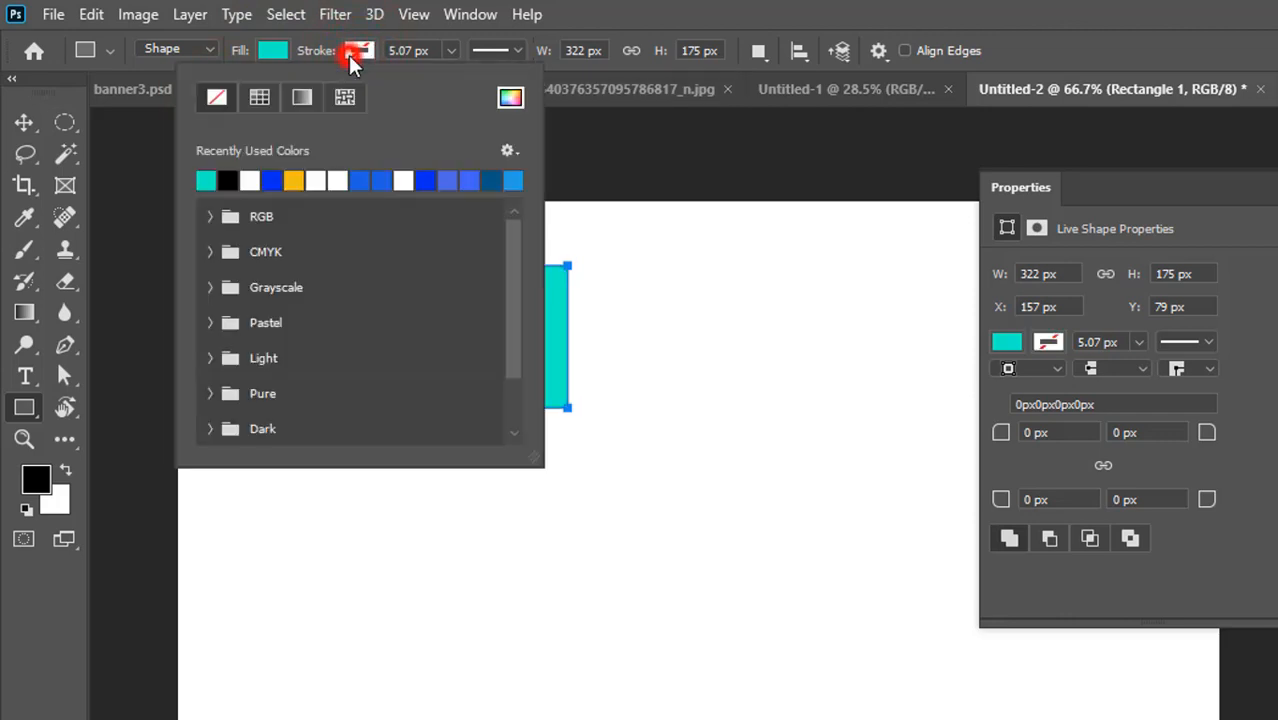
left_click(272, 180)
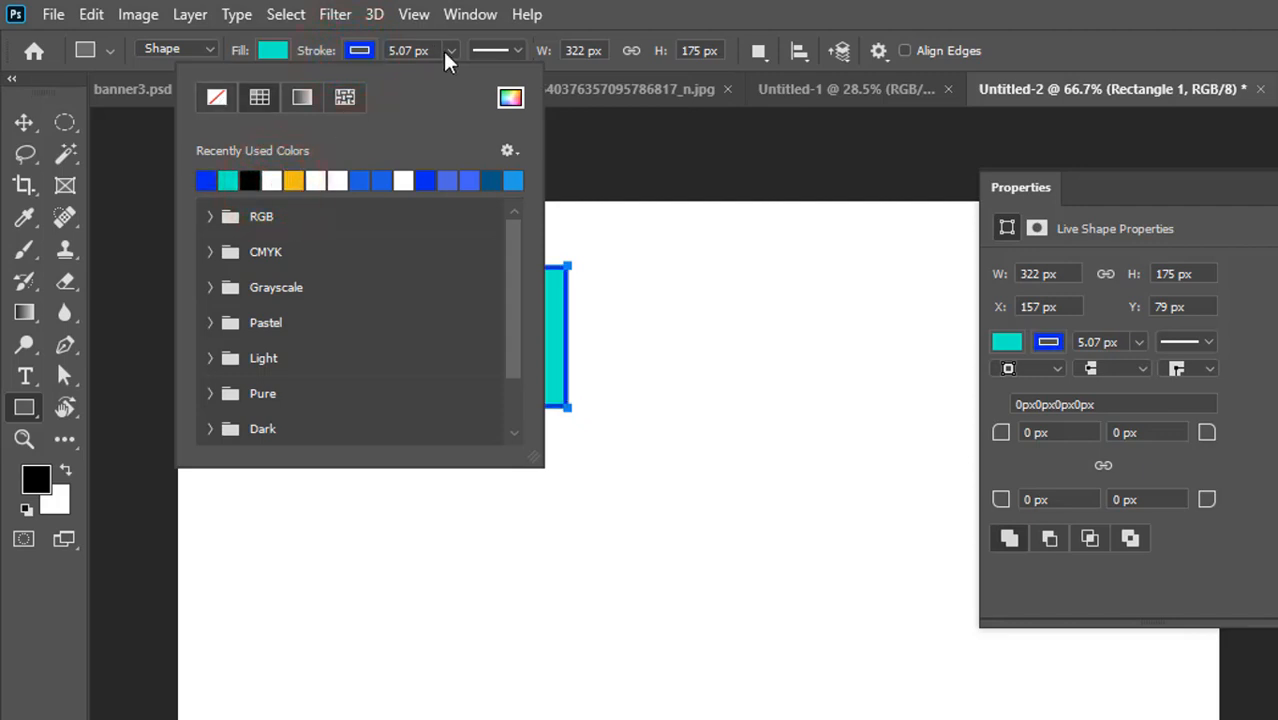
left_click(451, 50)
mouse_move(448, 80)
left_mouse_down()
mouse_move(471, 78)
mouse_move(439, 83)
left_mouse_up()
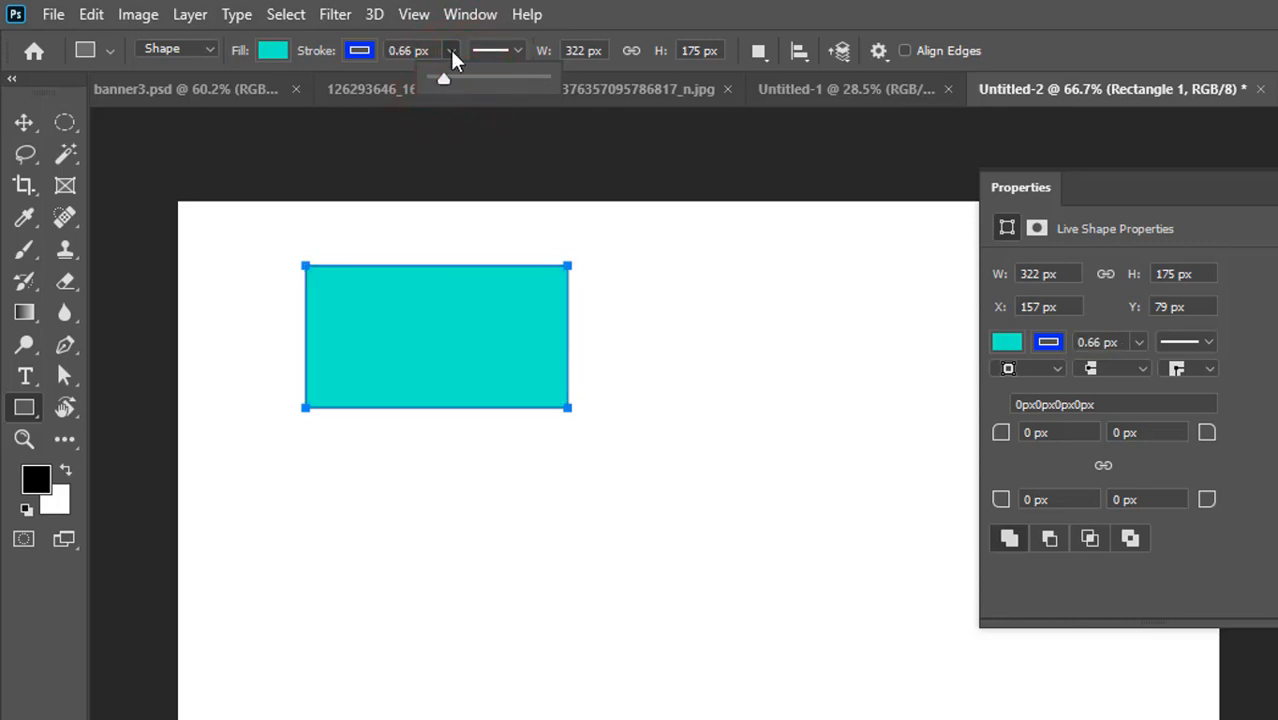
left_click(451, 55)
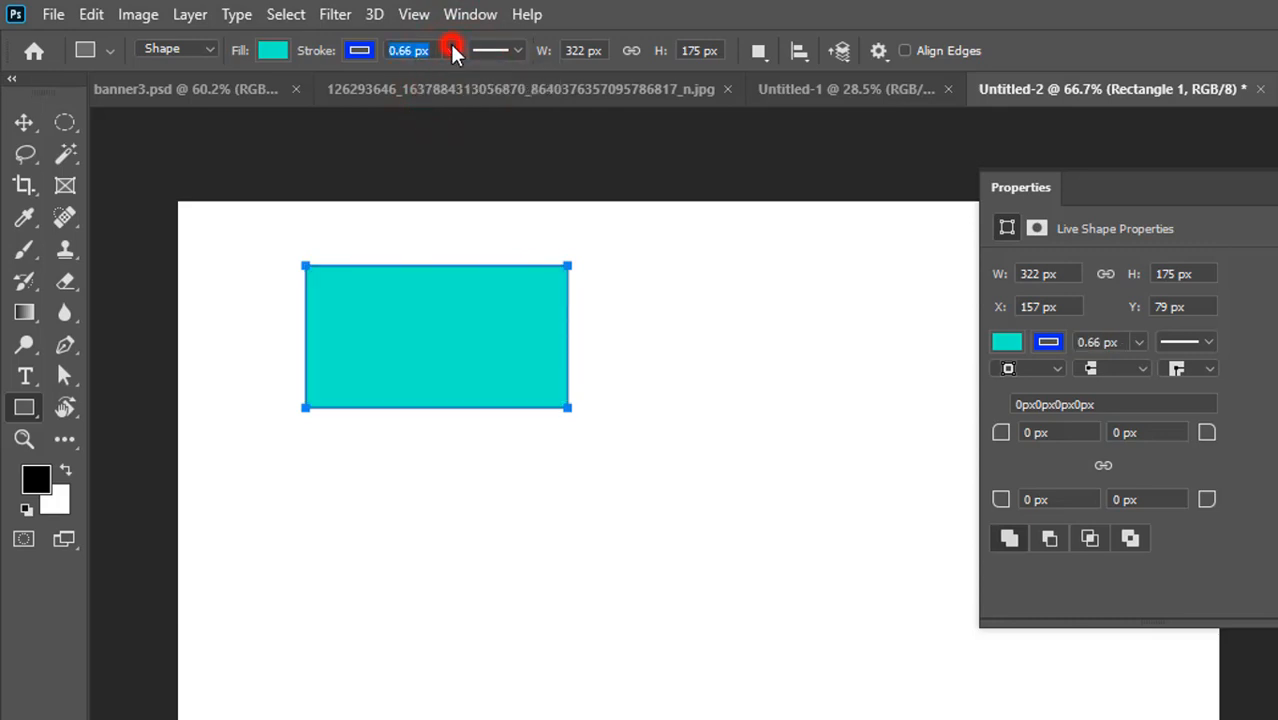
- Try the dashed stroke style, switch to the dotted one, and increase the stroke width to about 12.87 px
left_click(516, 52)
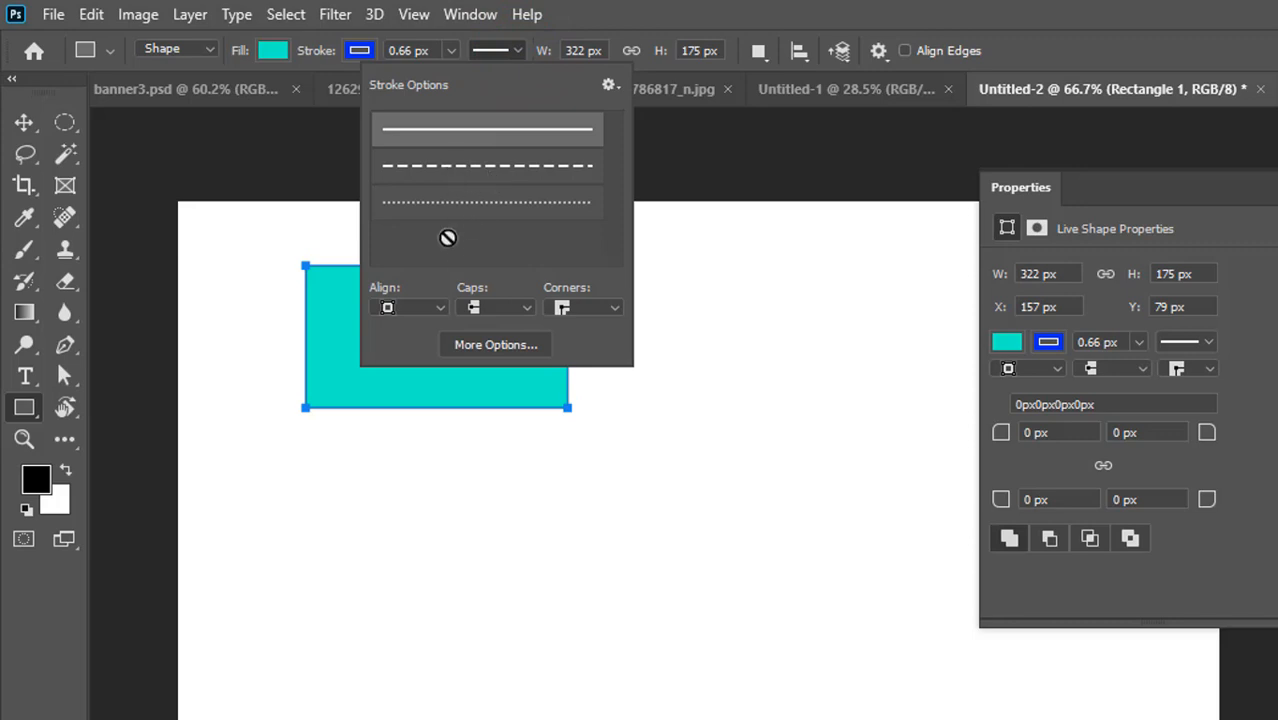
left_click(473, 170)
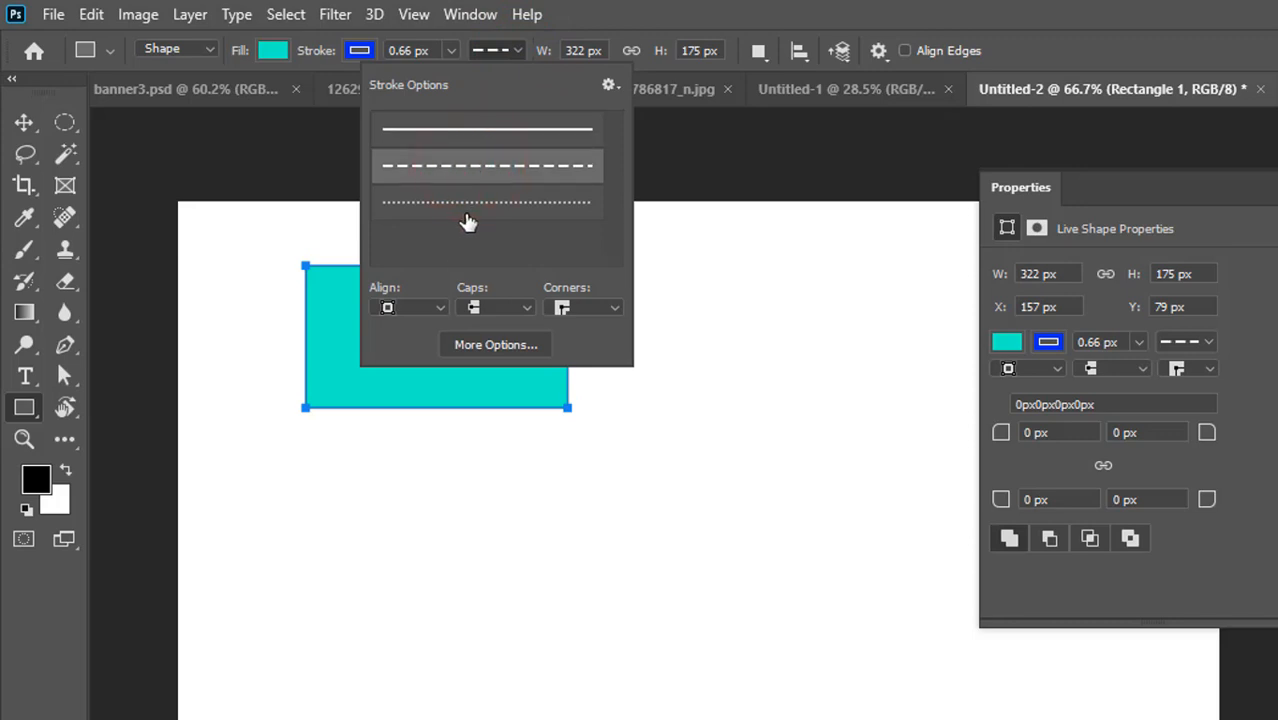
left_click(466, 208)
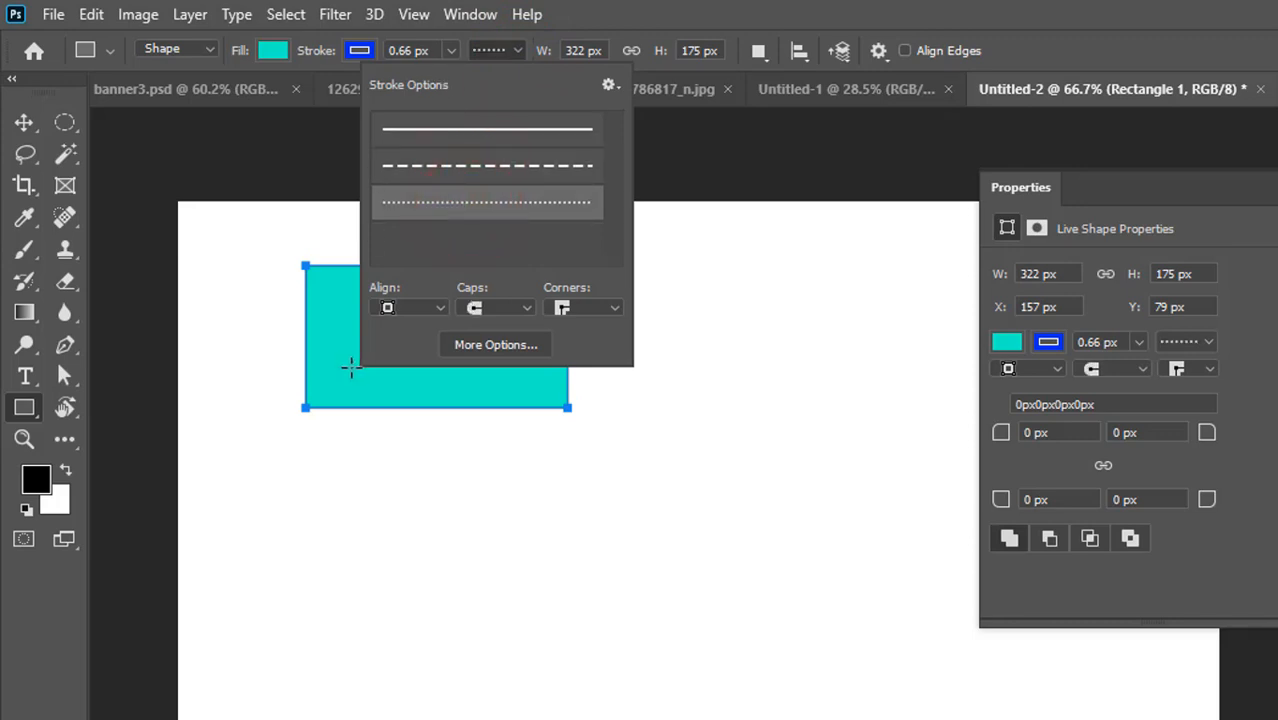
left_click_drag(450, 51, 461, 84)
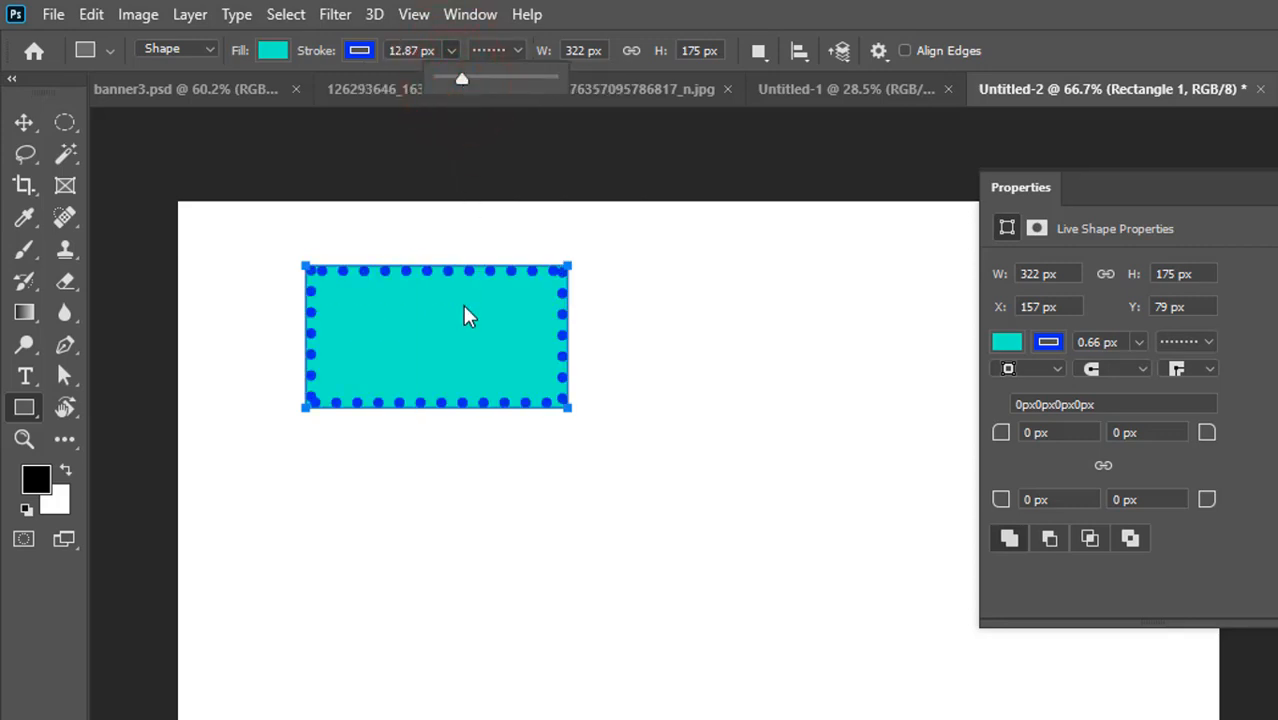
- In the detailed stroke settings, compare the dashed and solid presets and choose the dashed preset
left_click(517, 52)
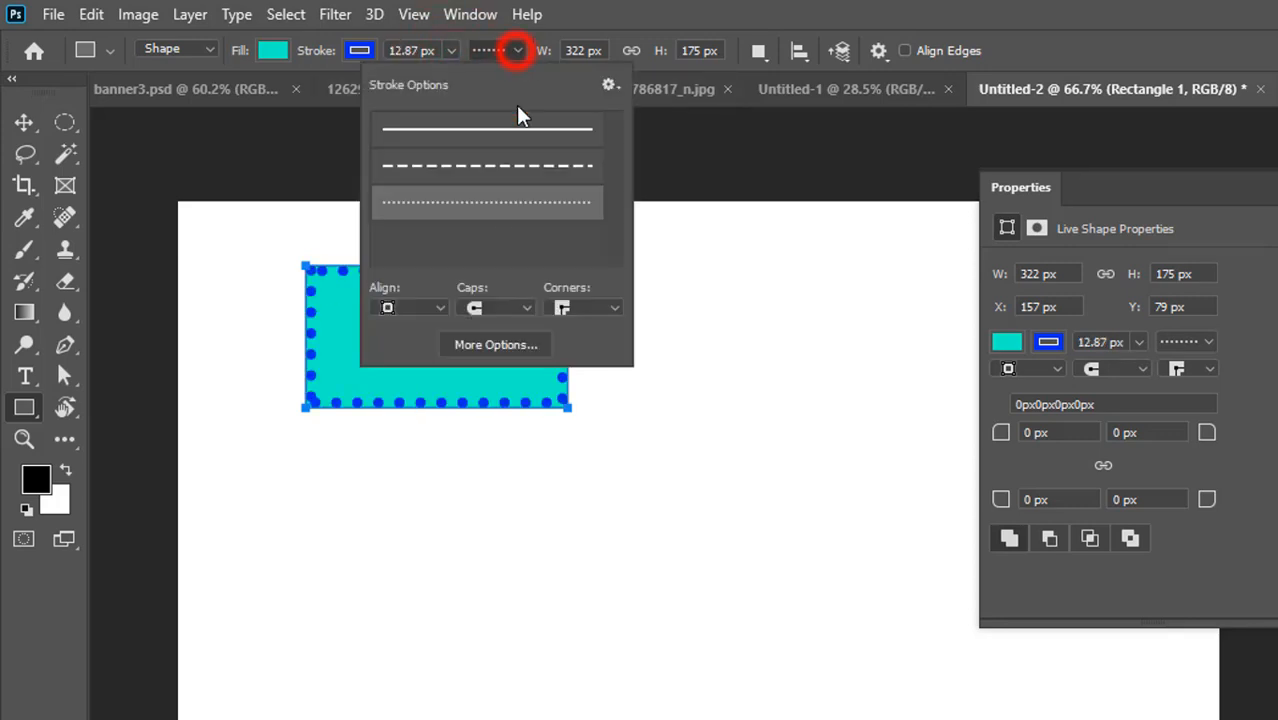
left_click(490, 348)
left_click_drag(884, 126, 892, 126)
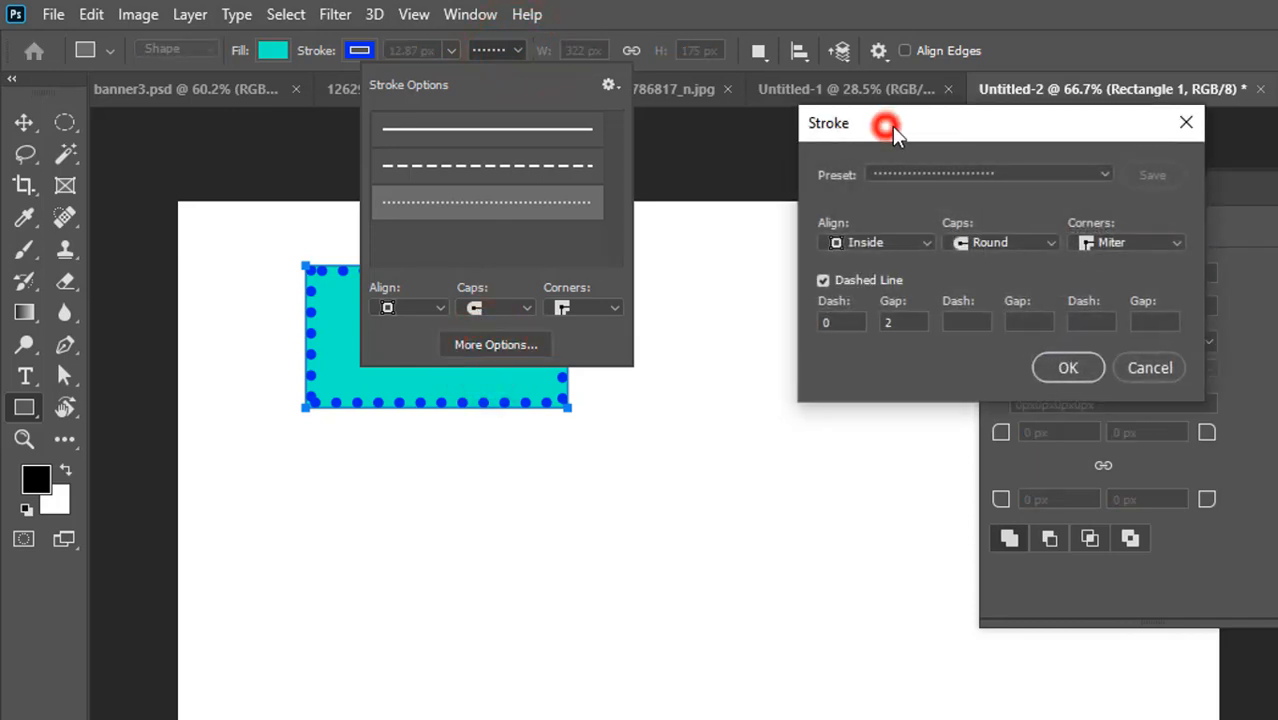
left_click(1035, 173)
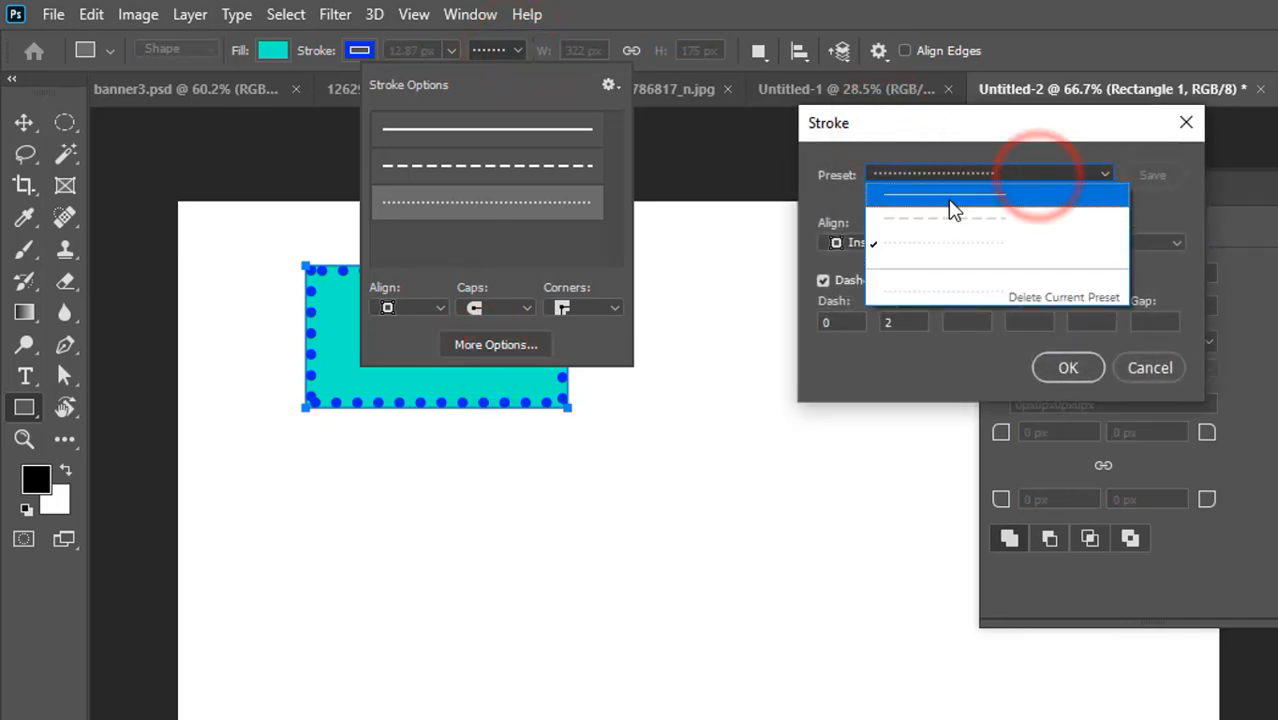
left_click(952, 228)
left_click(1000, 172)
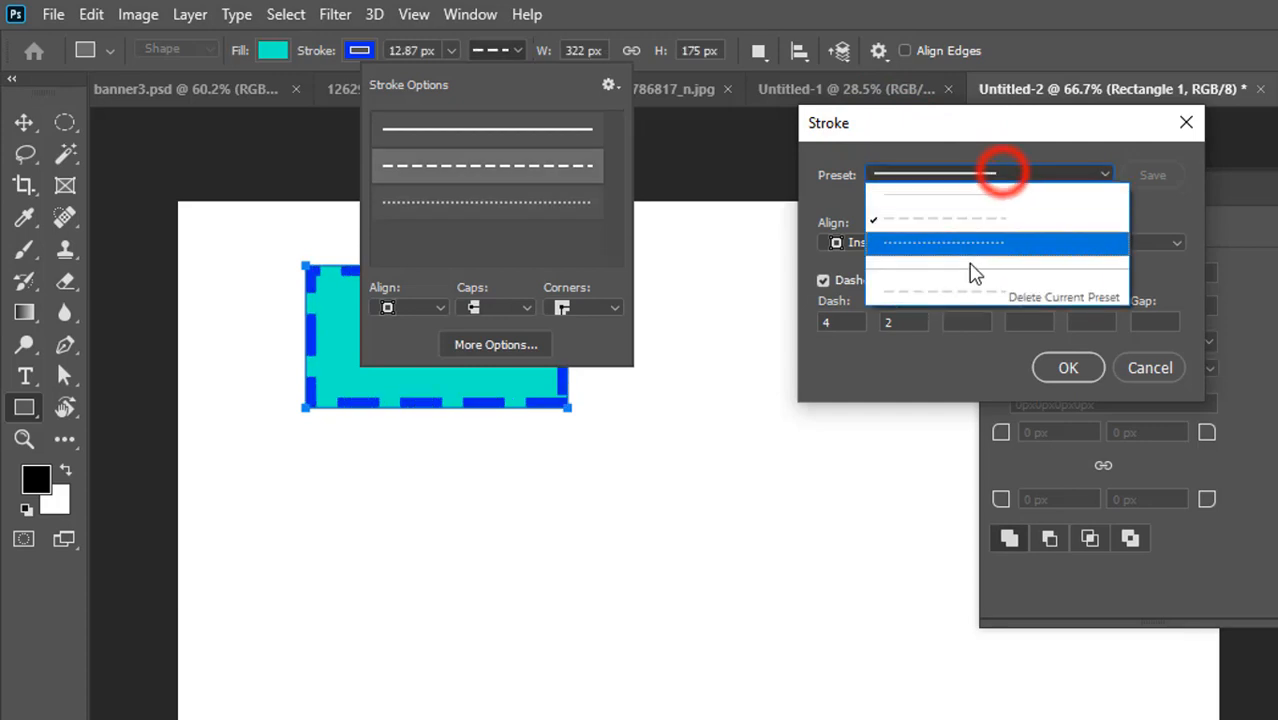
left_click(995, 194)
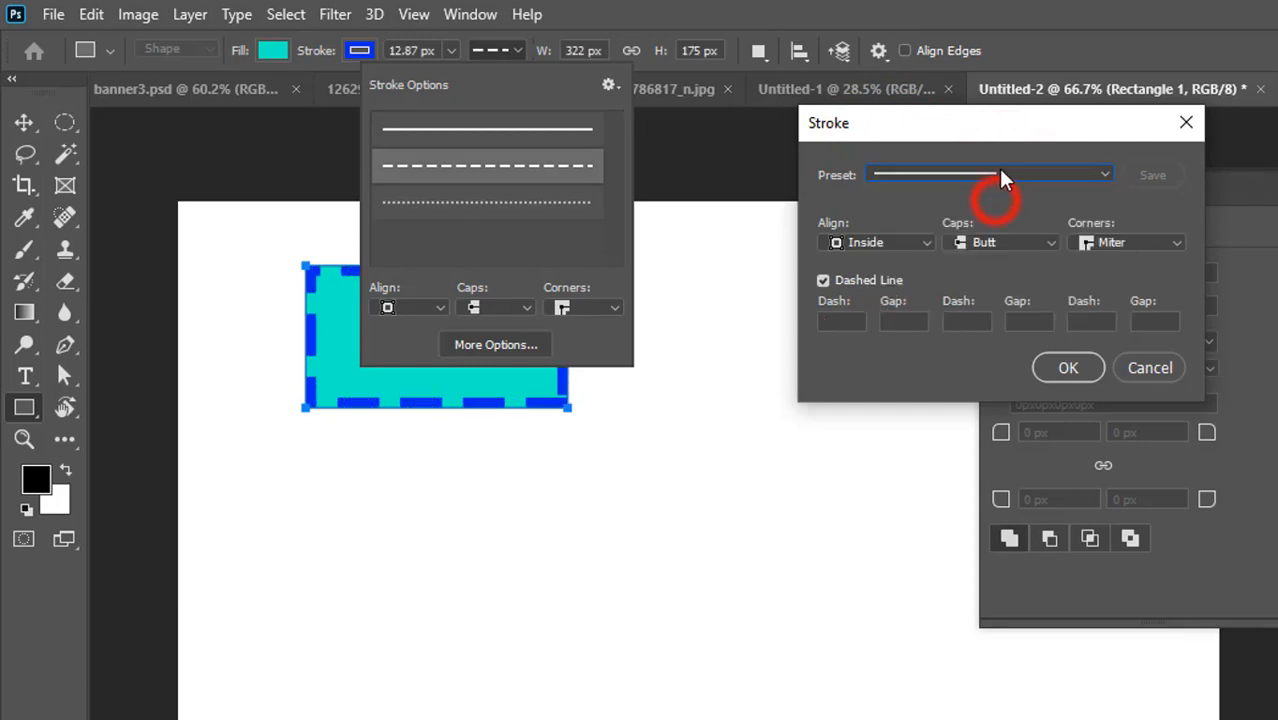
left_click(988, 166)
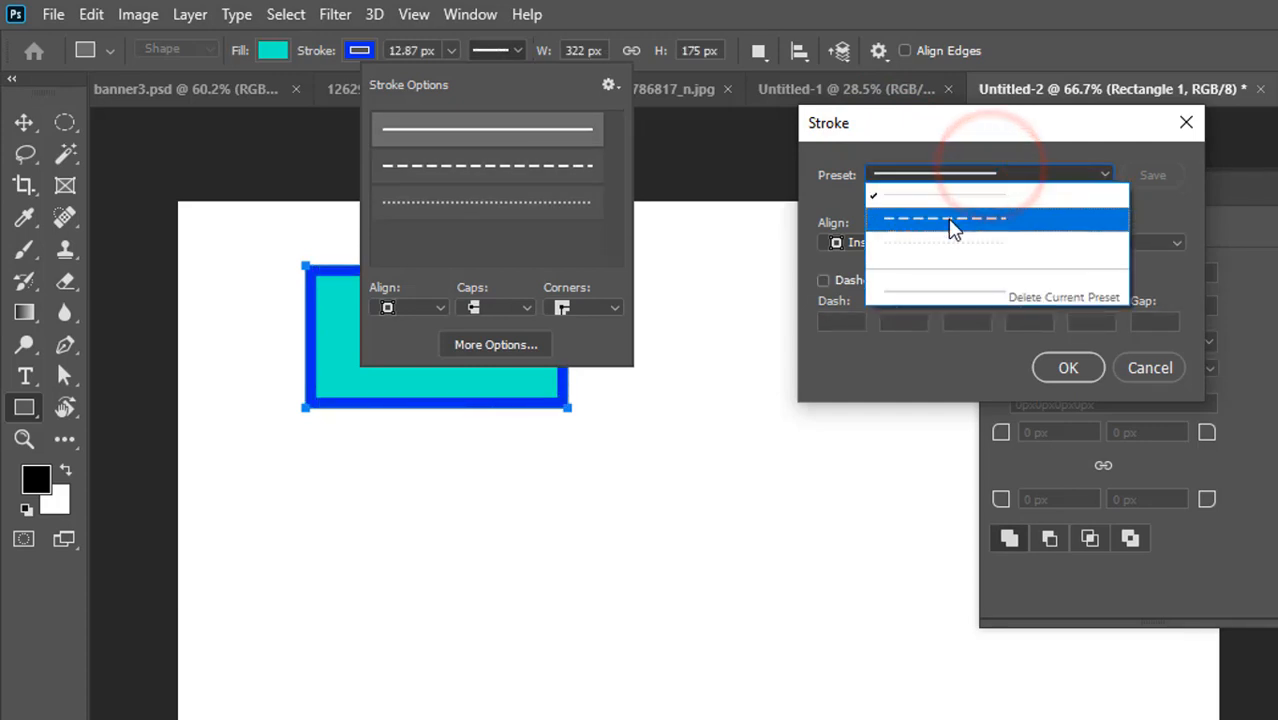
left_click(950, 224)
- Customize the dashed stroke with a dash length of 5 and a gap of 6, and apply the settings
left_click_drag(845, 321, 791, 320)
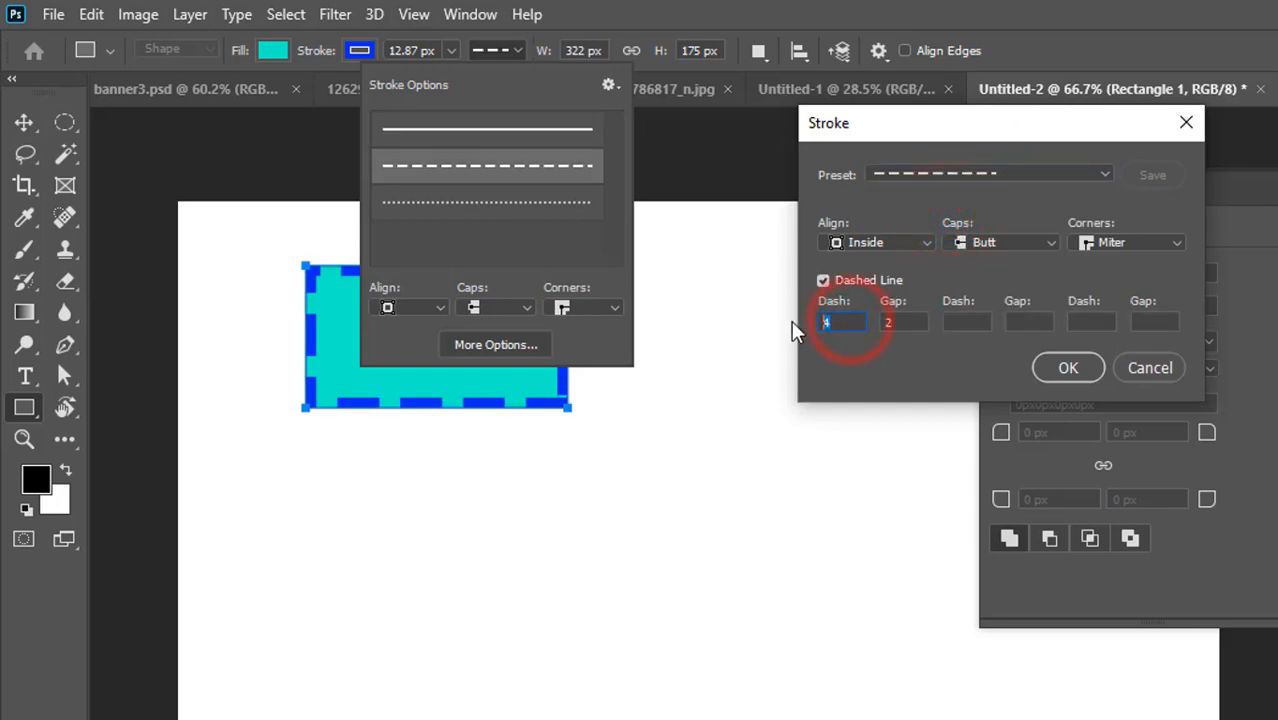
type("5")
left_click_drag(926, 317, 877, 330)
type("6")
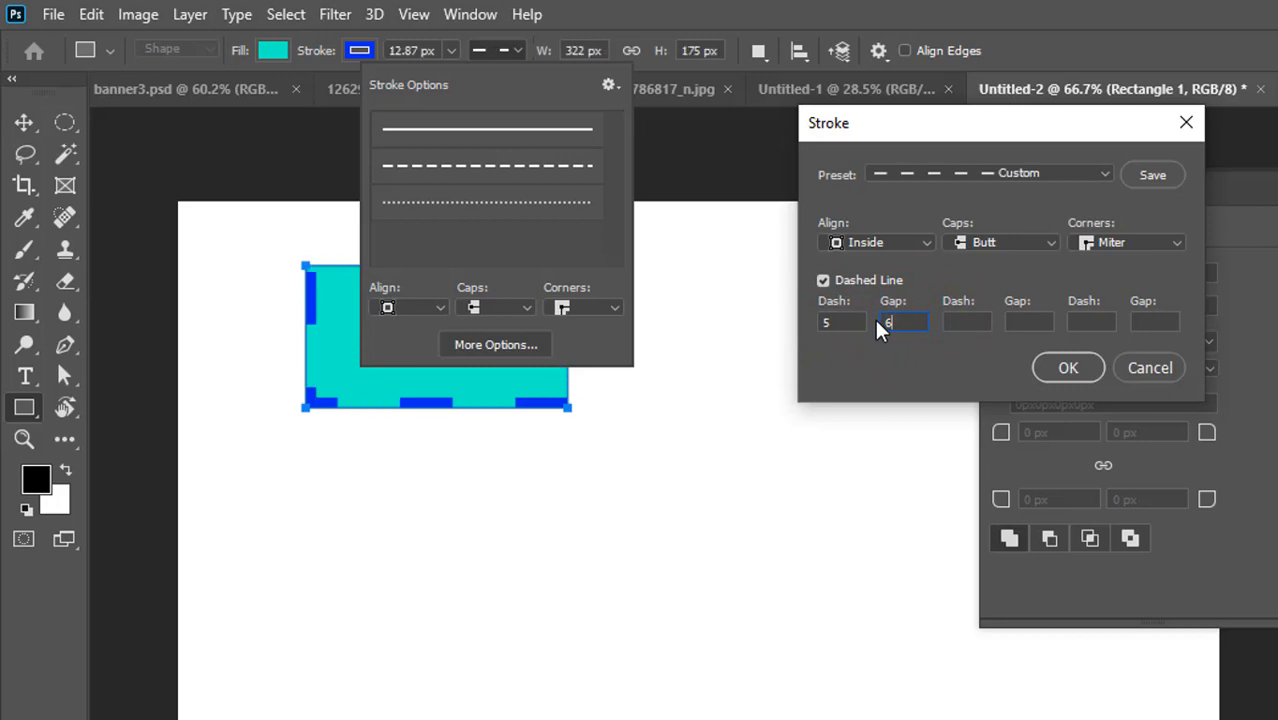
left_click(514, 45)
left_click(1068, 367)
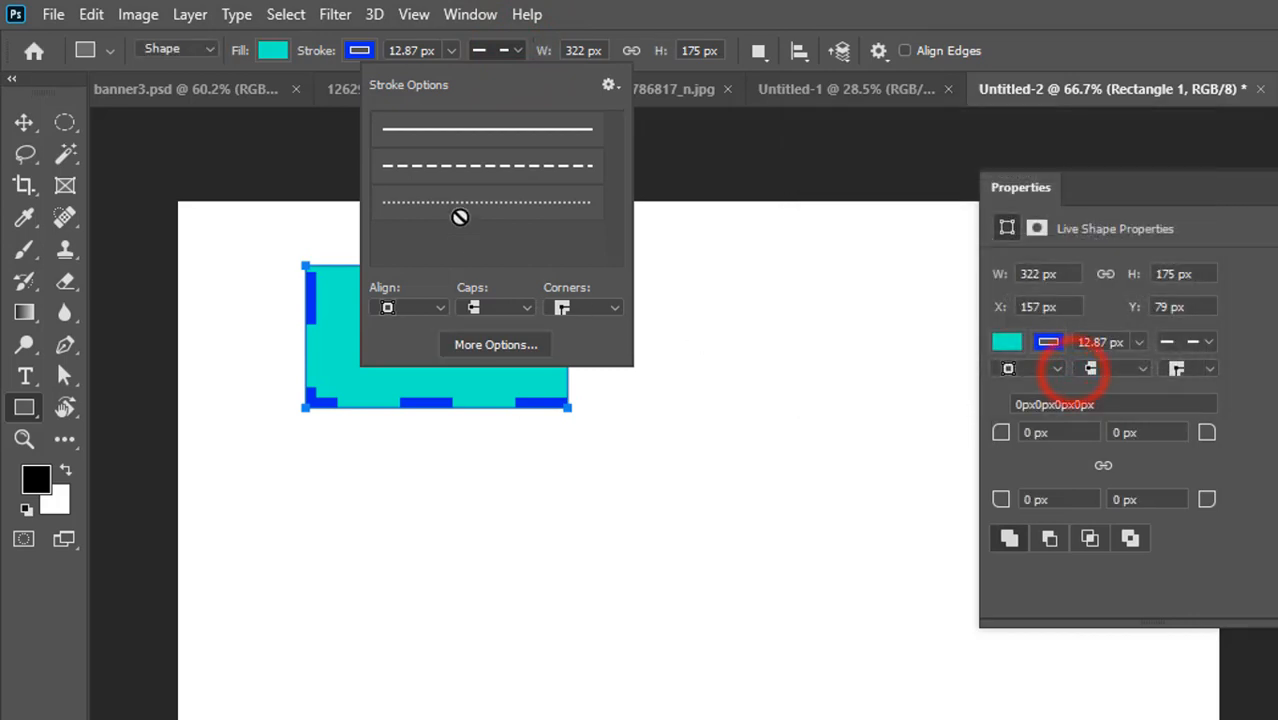
left_click(514, 47)
left_click(514, 47)
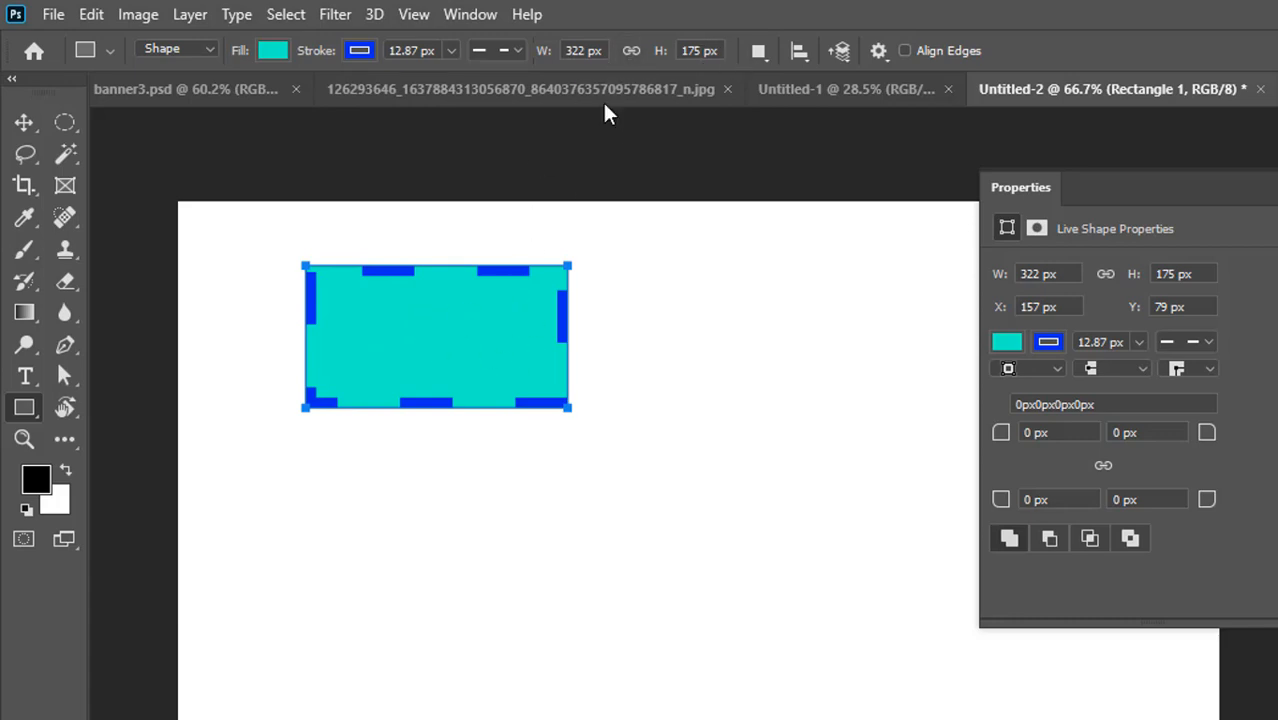
- Resize the rectangle to 100 px wide and 100 px high
double_click(586, 51)
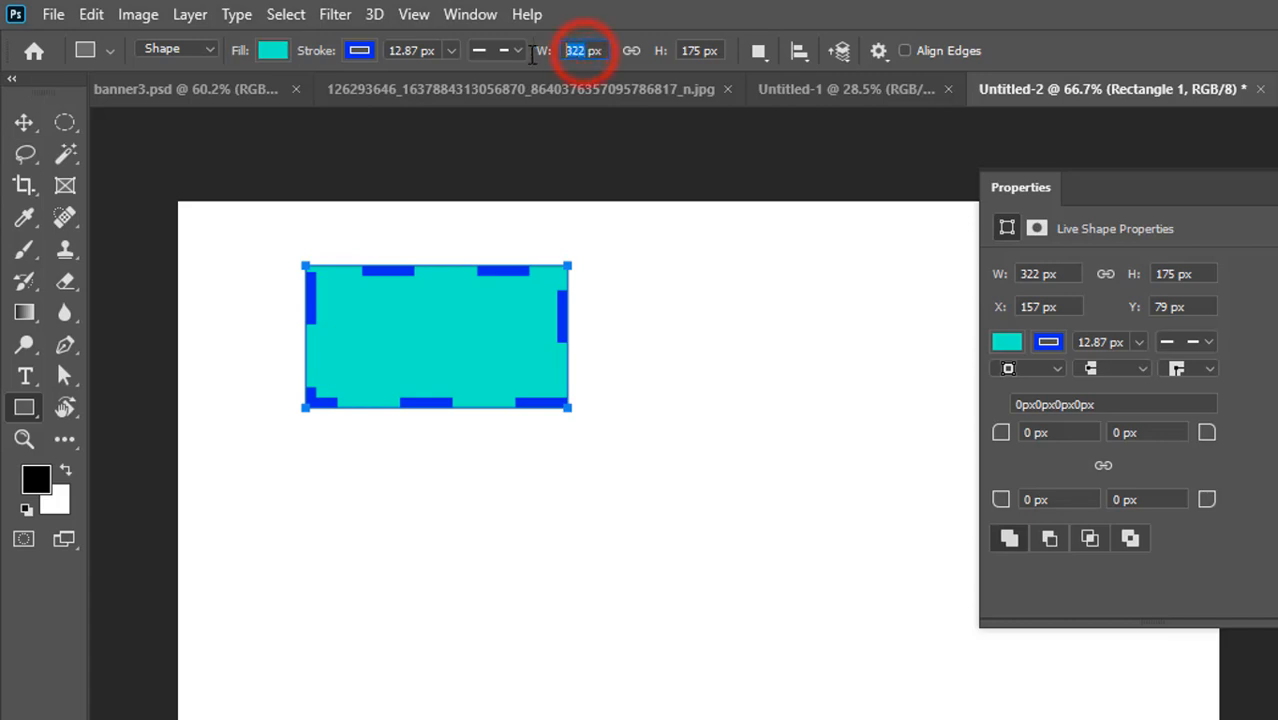
key("BackSpace")
type("100")
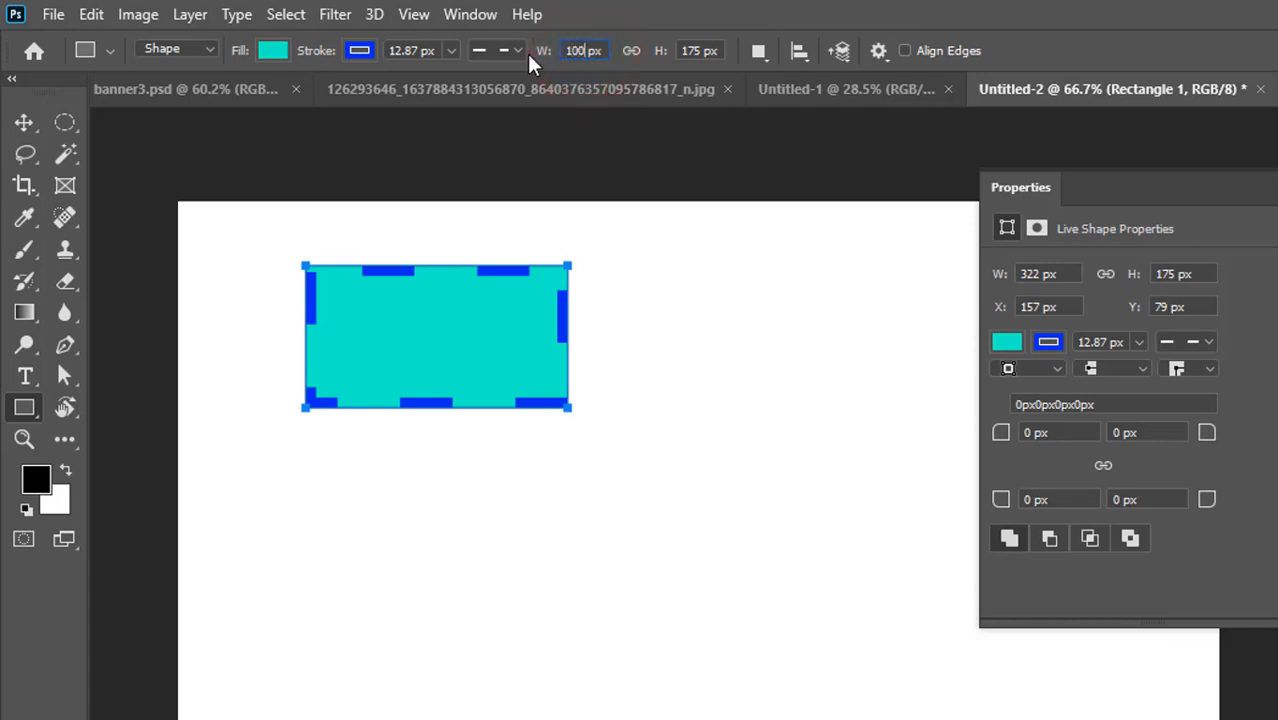
double_click(698, 51)
type("1")
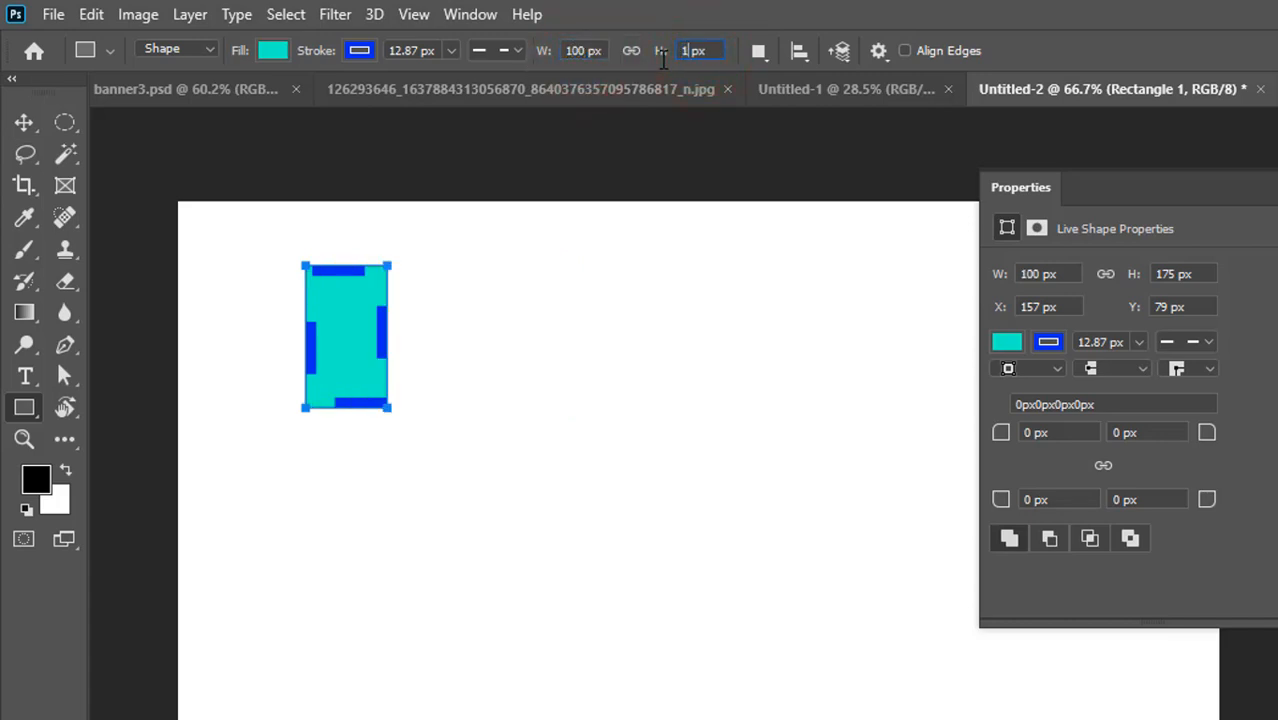
type("00")
key("Return")
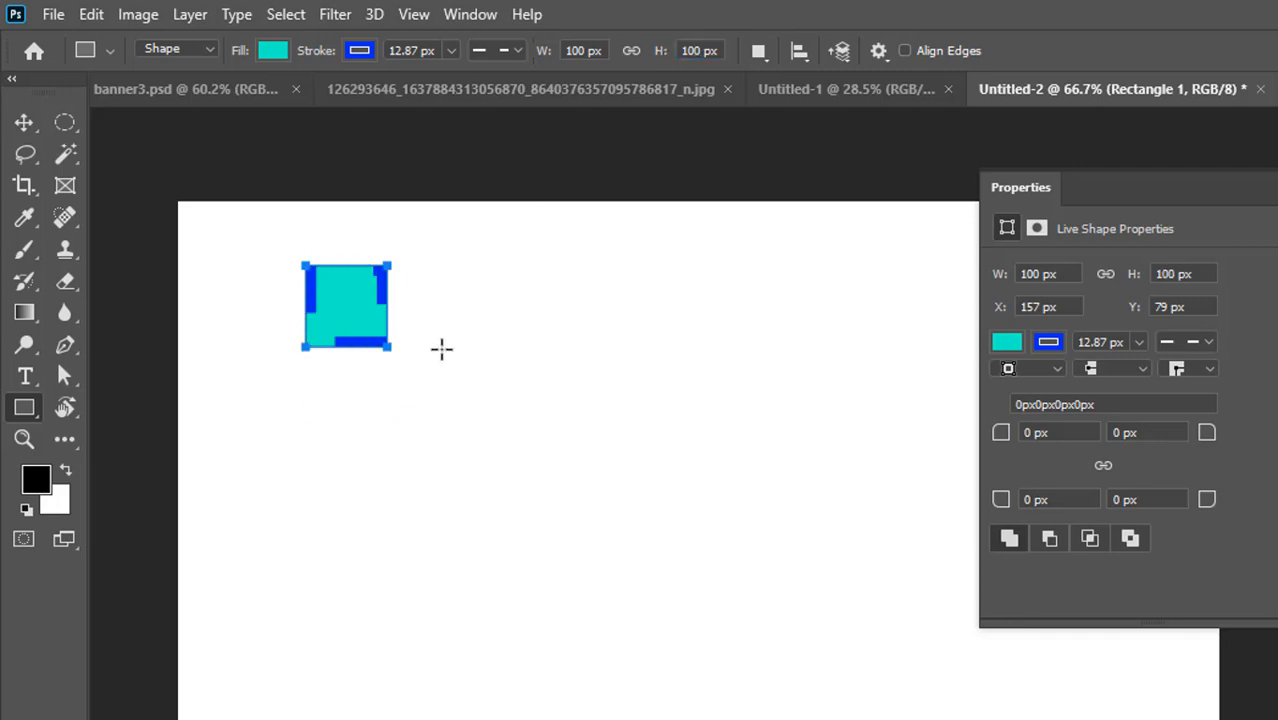
- Remove the stroke from the turquoise square, leaving only its fill
left_click(362, 50)
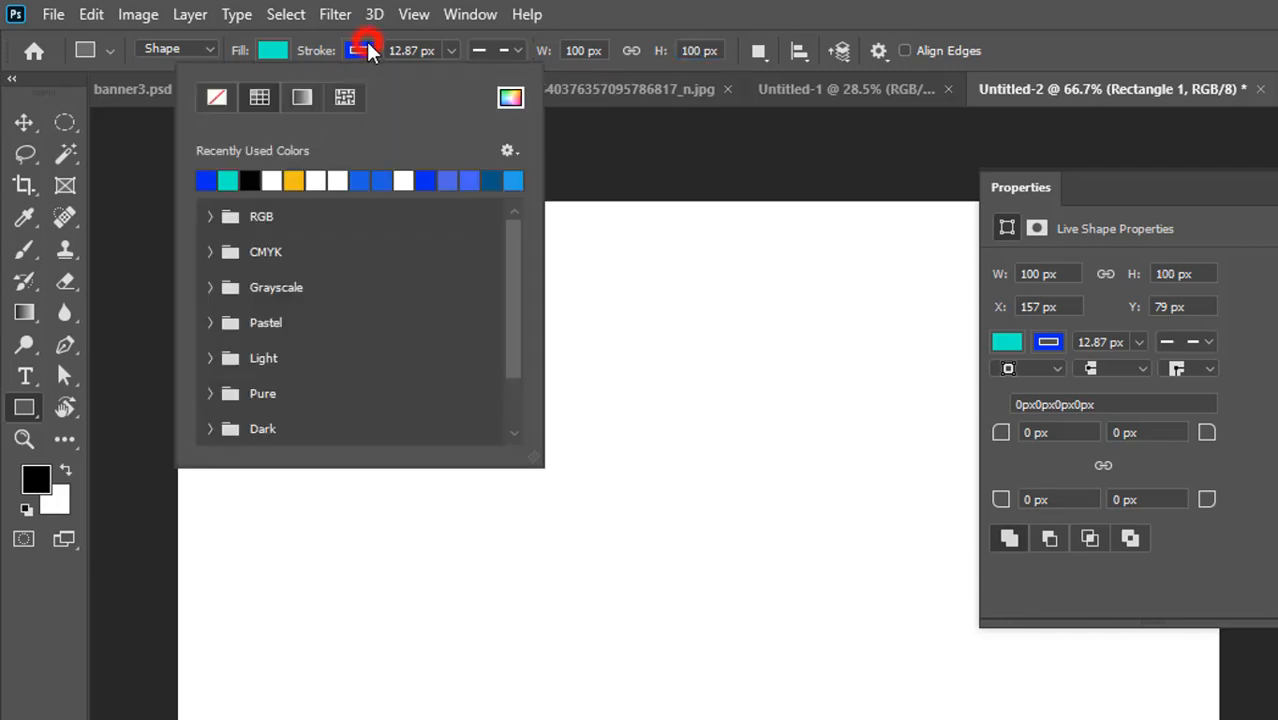
left_click(216, 96)
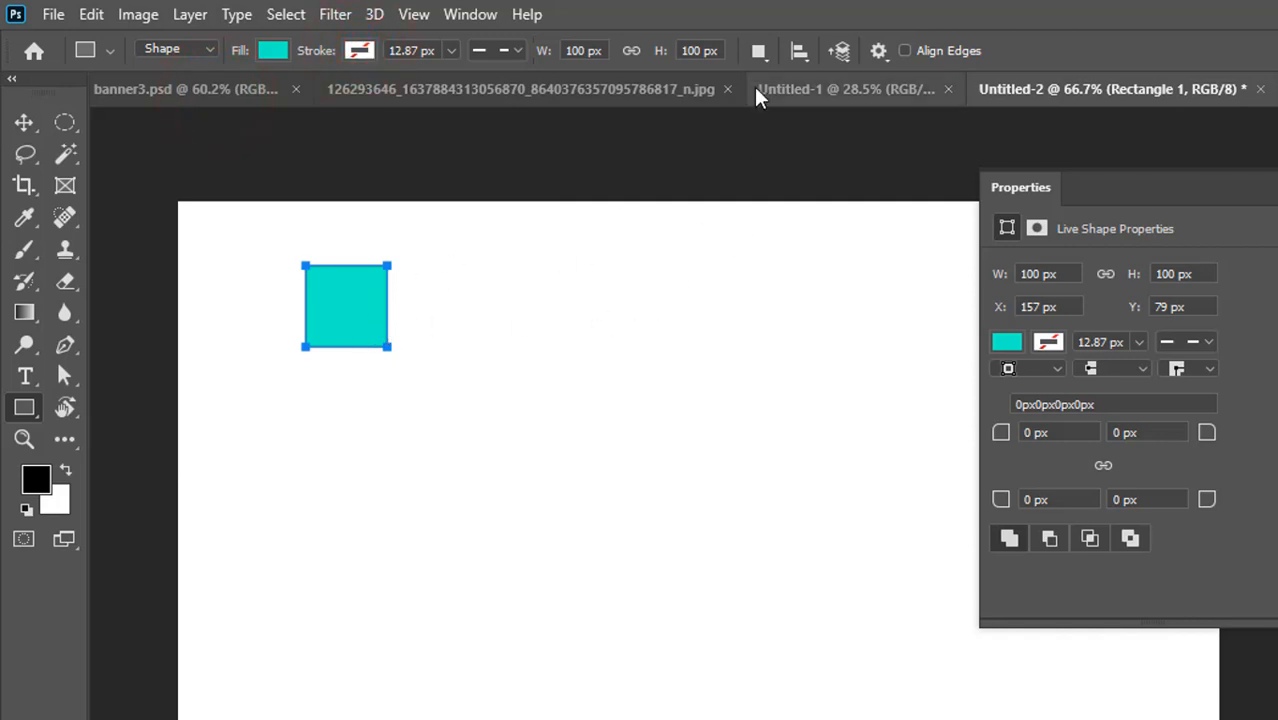
- Look over the path operations and the alignment and distribution options for shapes
left_click(759, 52)
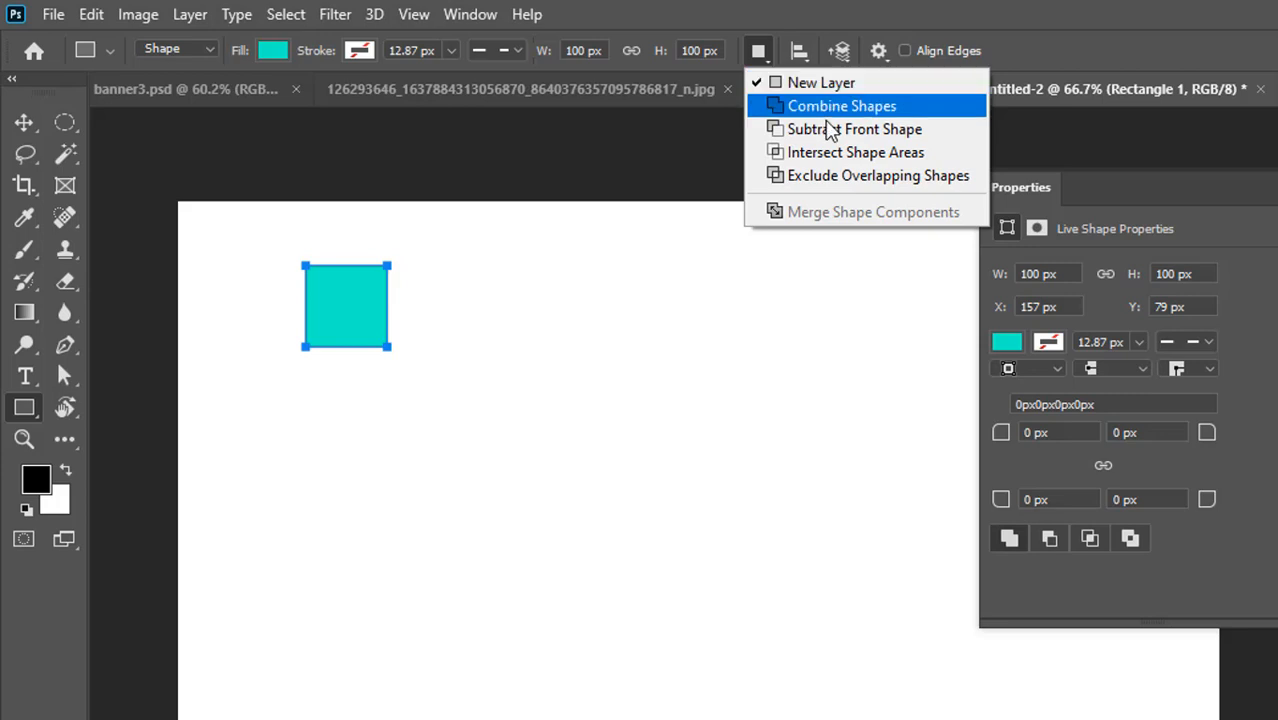
left_click(766, 56)
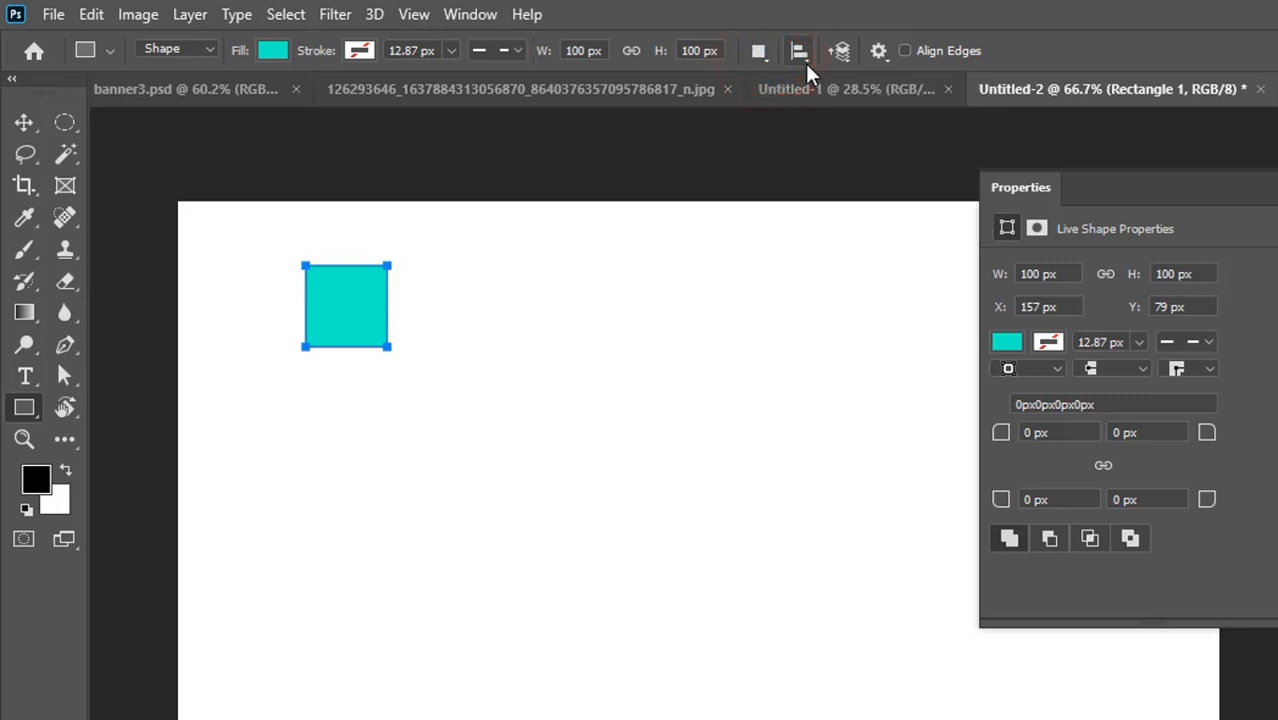
left_click(805, 63)
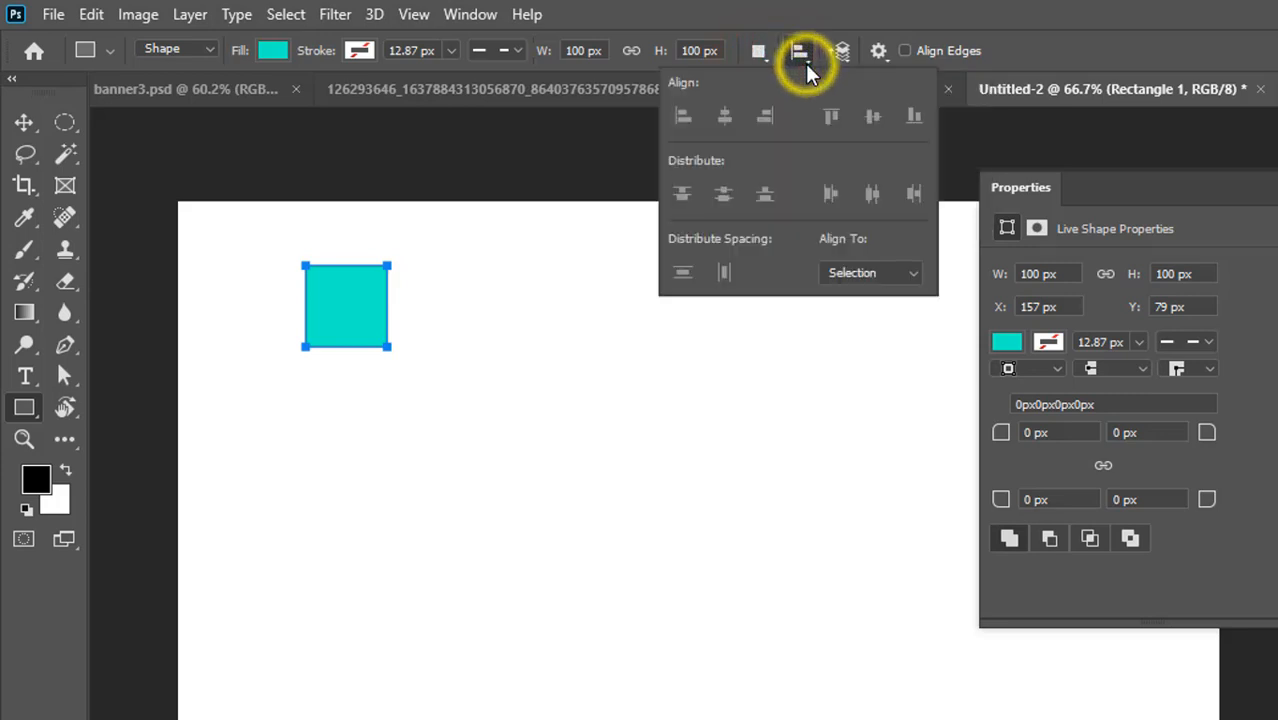
left_click(805, 58)
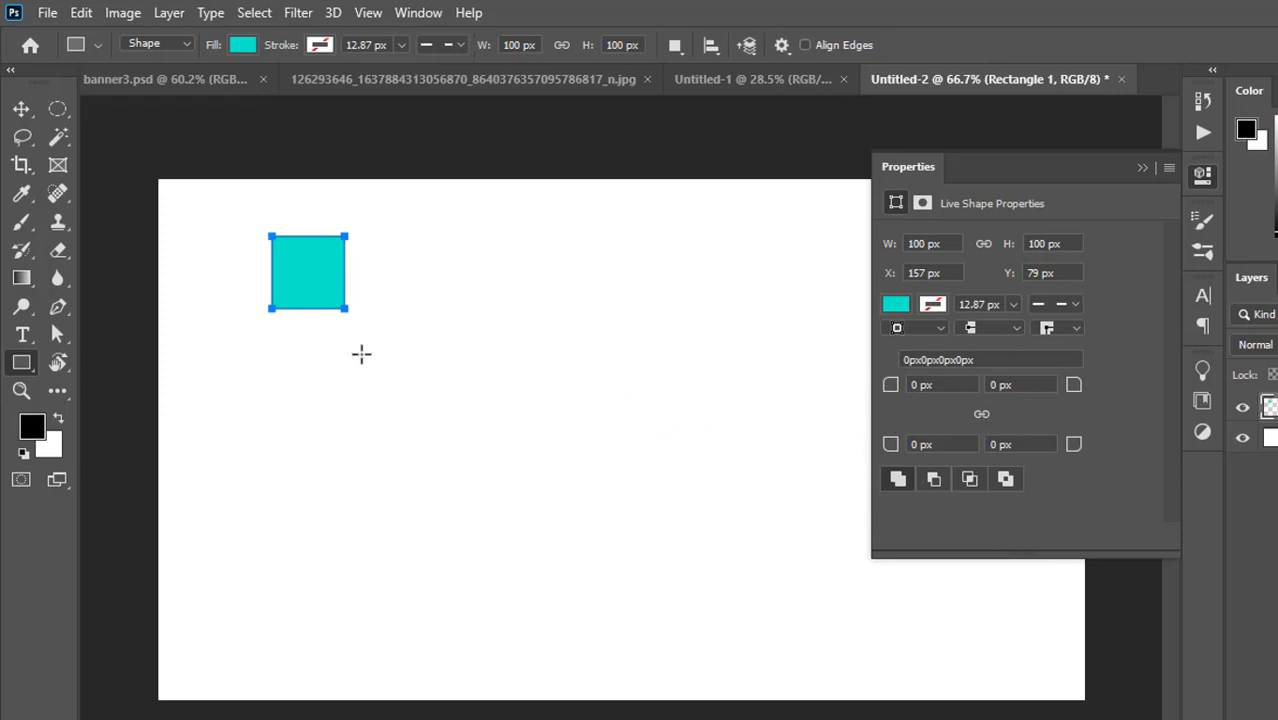
- Link the square's corner radii and round all four corners to 29 px
scroll(305, 201, "up", 3)
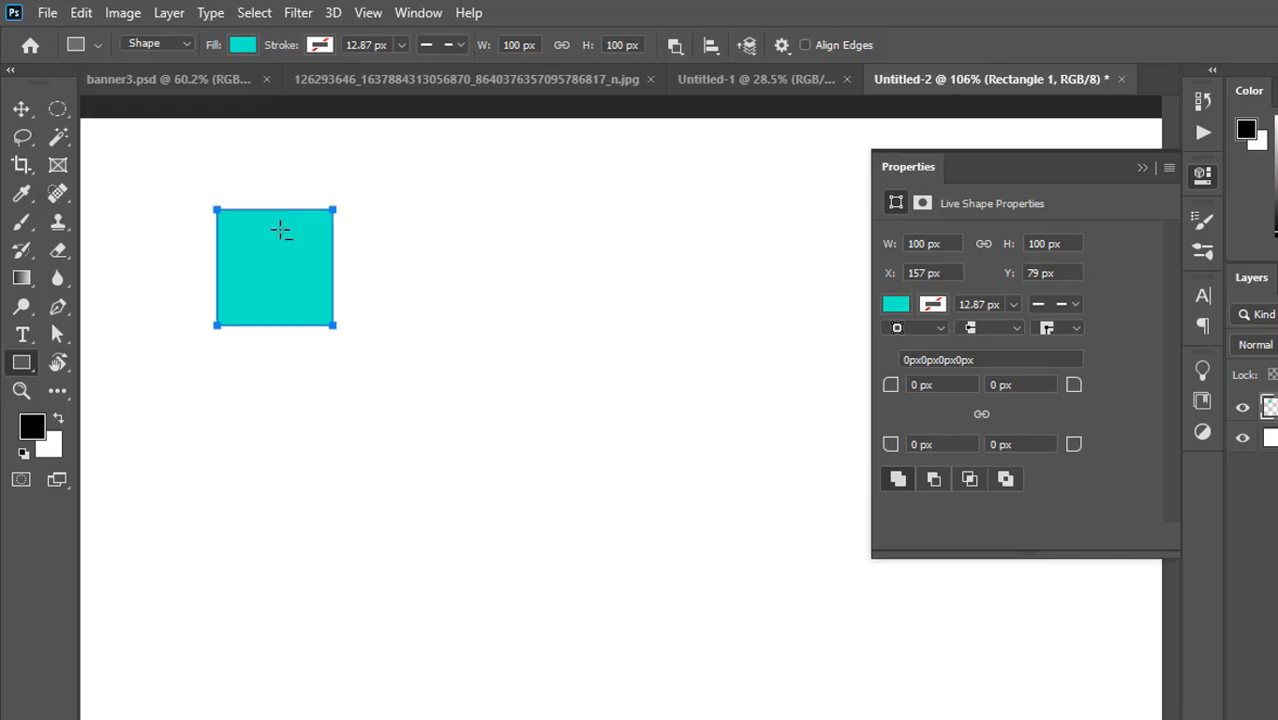
scroll(305, 198, "up", 1)
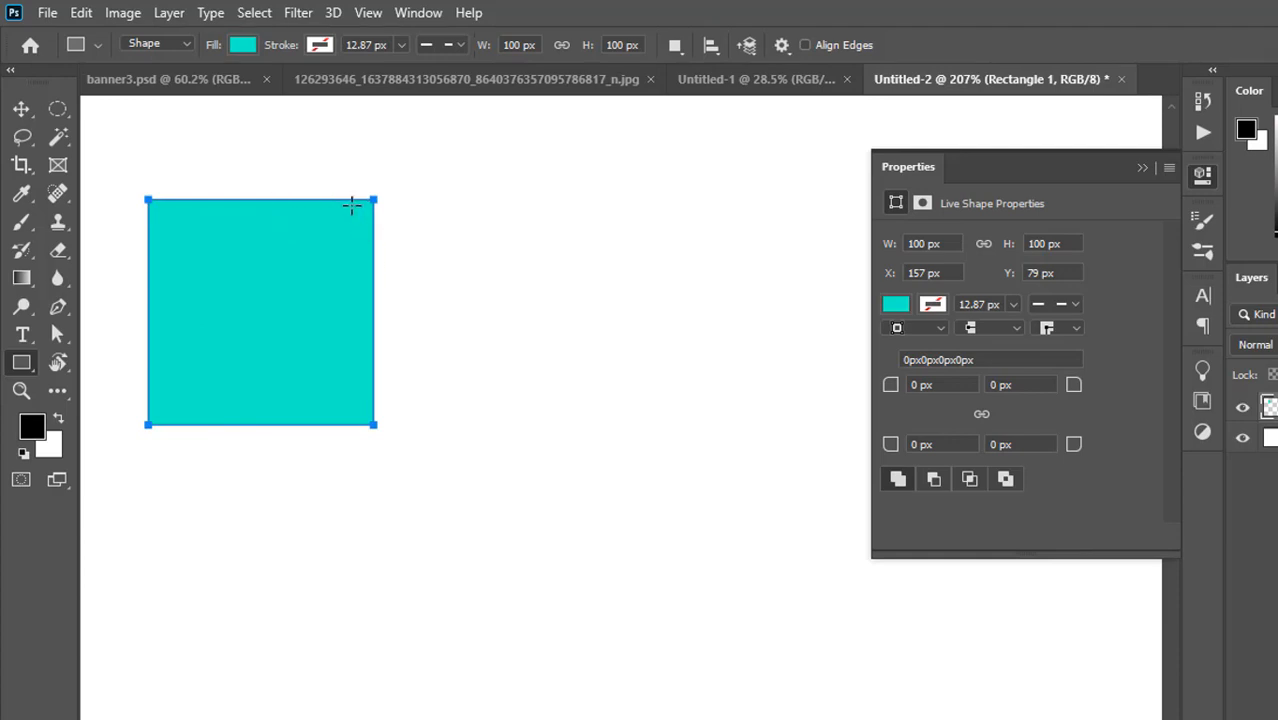
left_click(983, 415)
left_click_drag(891, 392, 916, 391)
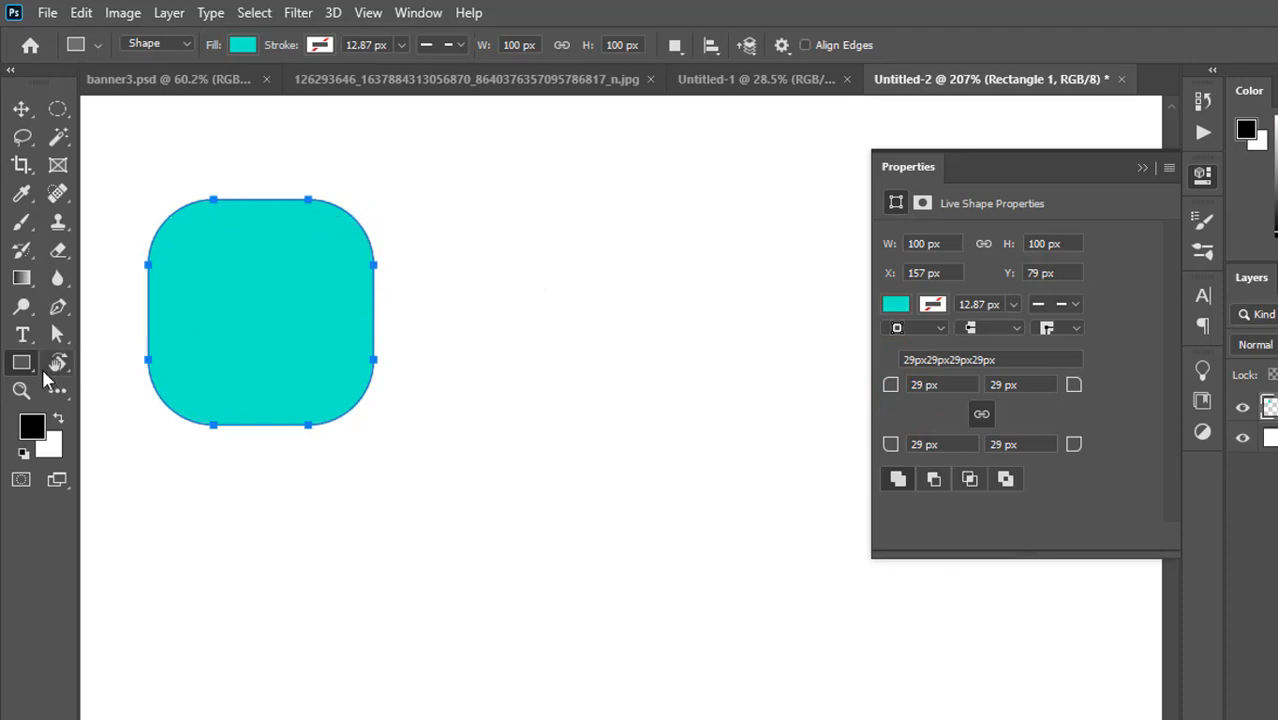
- Draw a rounded rectangle about 137 px wide and 94 px high beside the rounded square
left_click(24, 363)
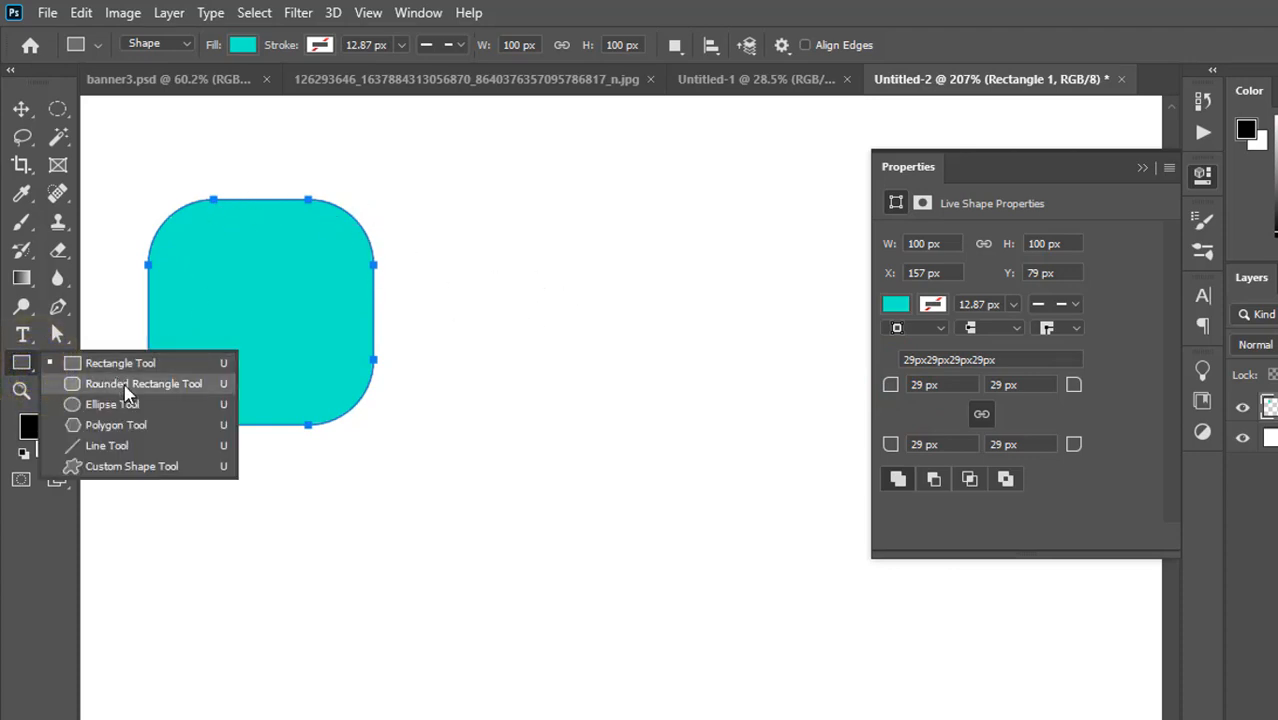
left_click(124, 385)
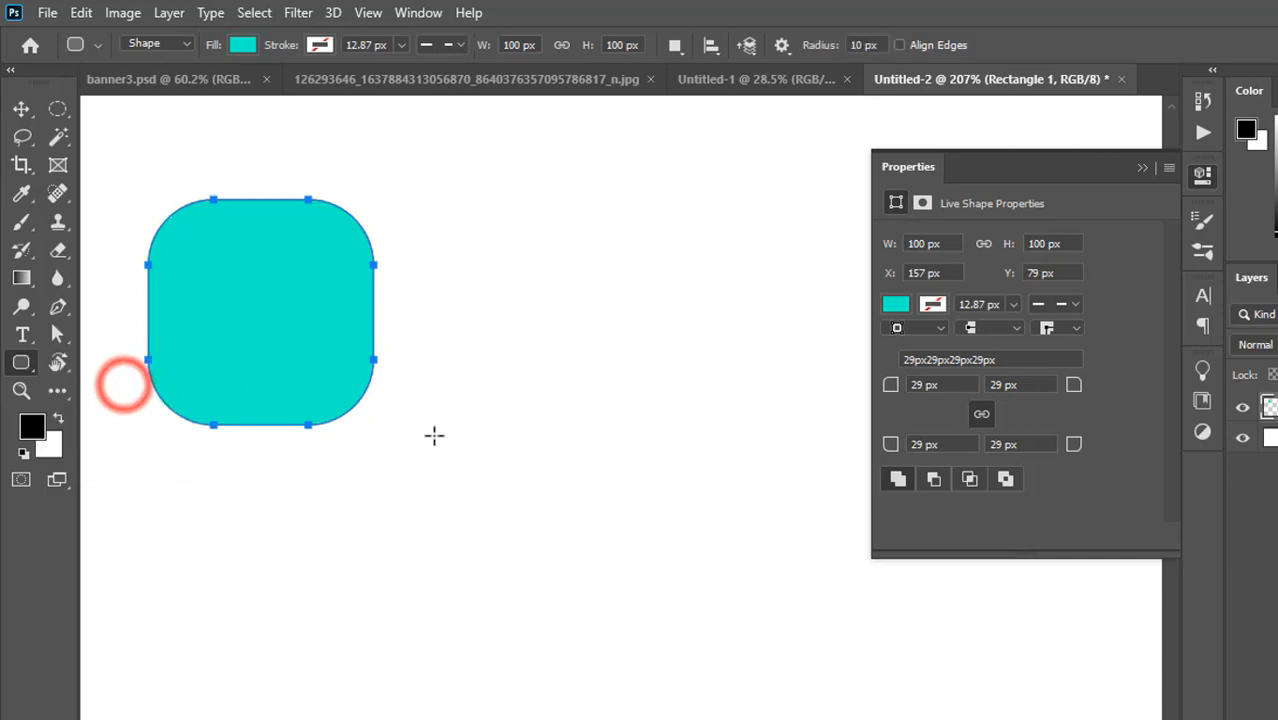
left_click_drag(436, 261, 744, 472)
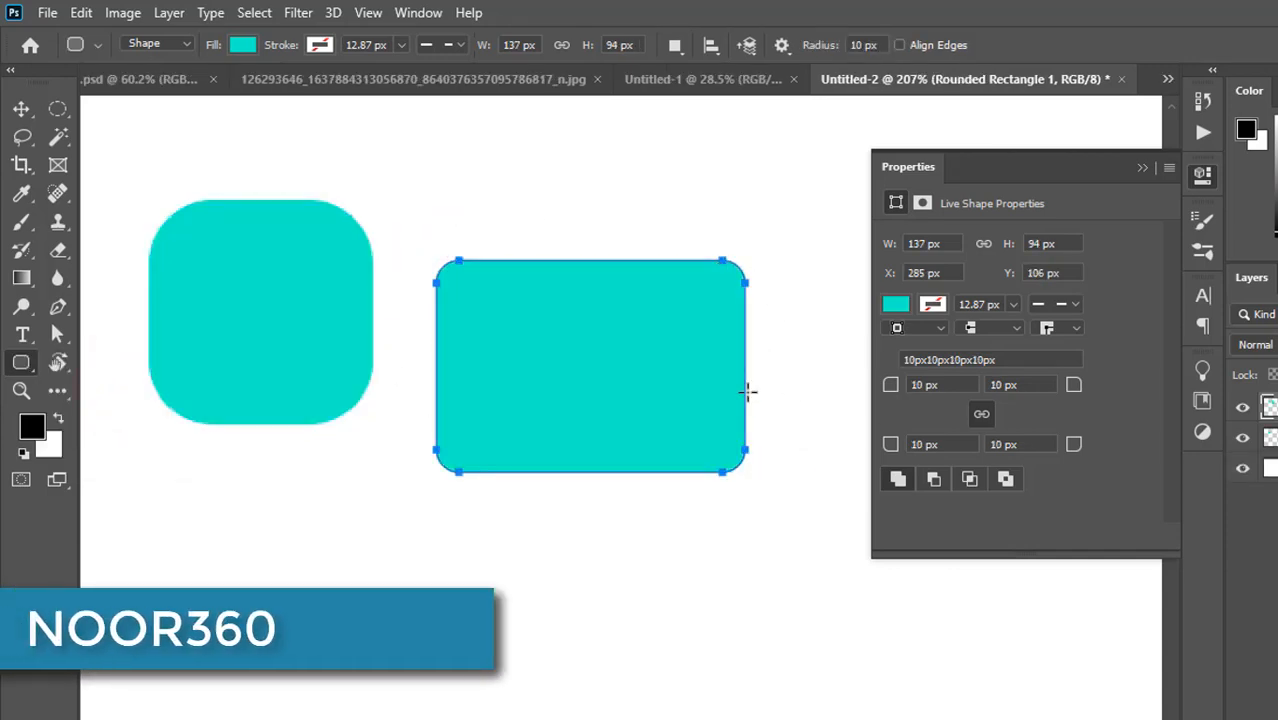
- Draw a circle about 79 px in diameter below the two shapes with the Ellipse tool
right_click(21, 362)
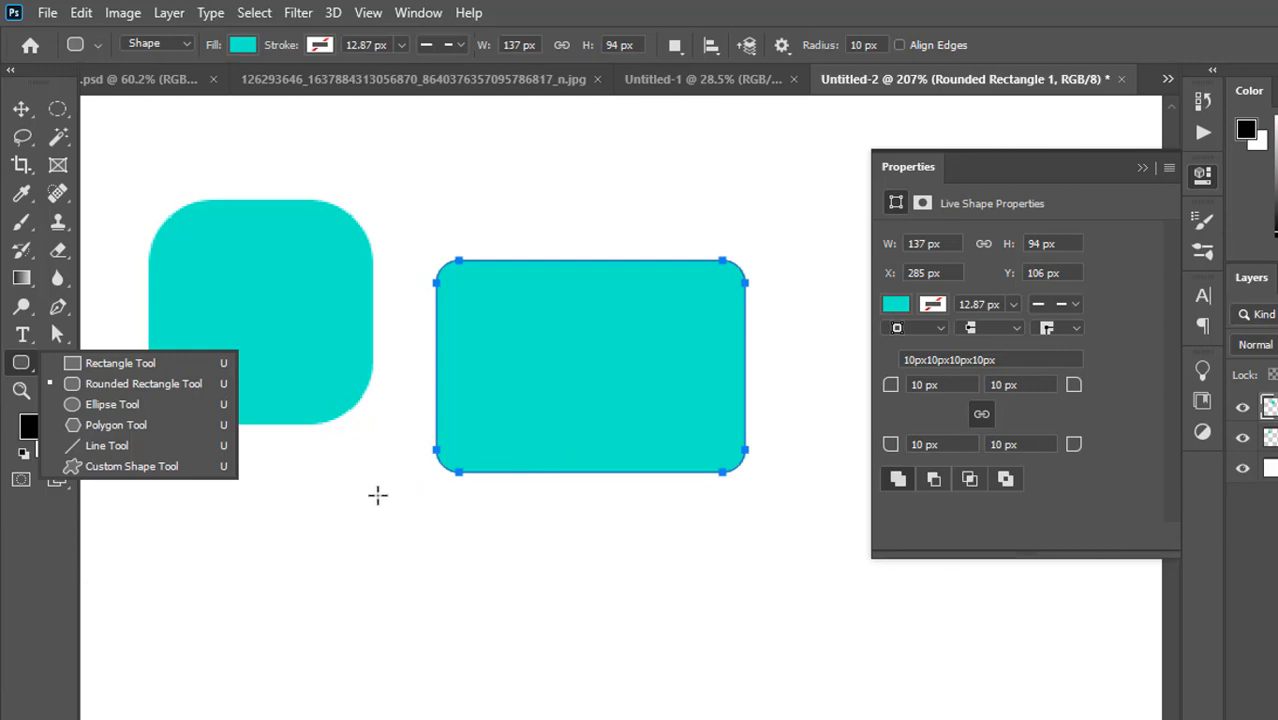
left_click(117, 404)
scroll(411, 508, "down", 2)
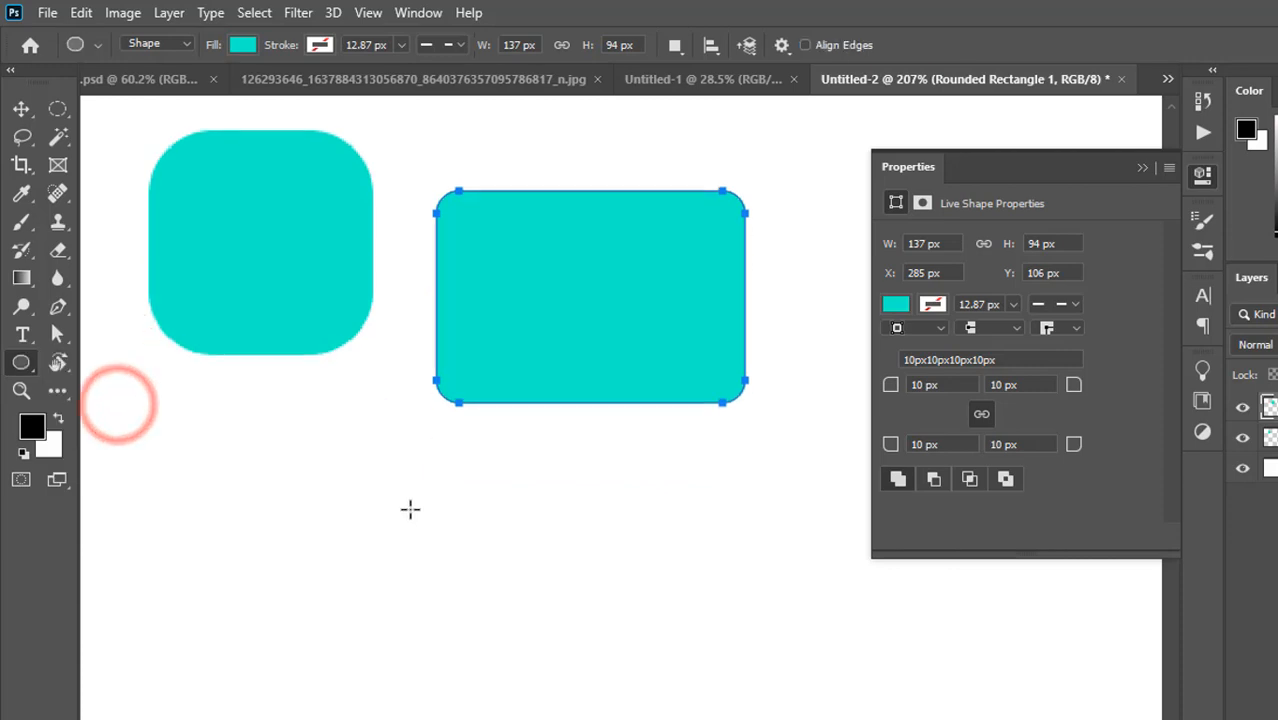
scroll(415, 420, "down", 1)
scroll(498, 346, "up", 1)
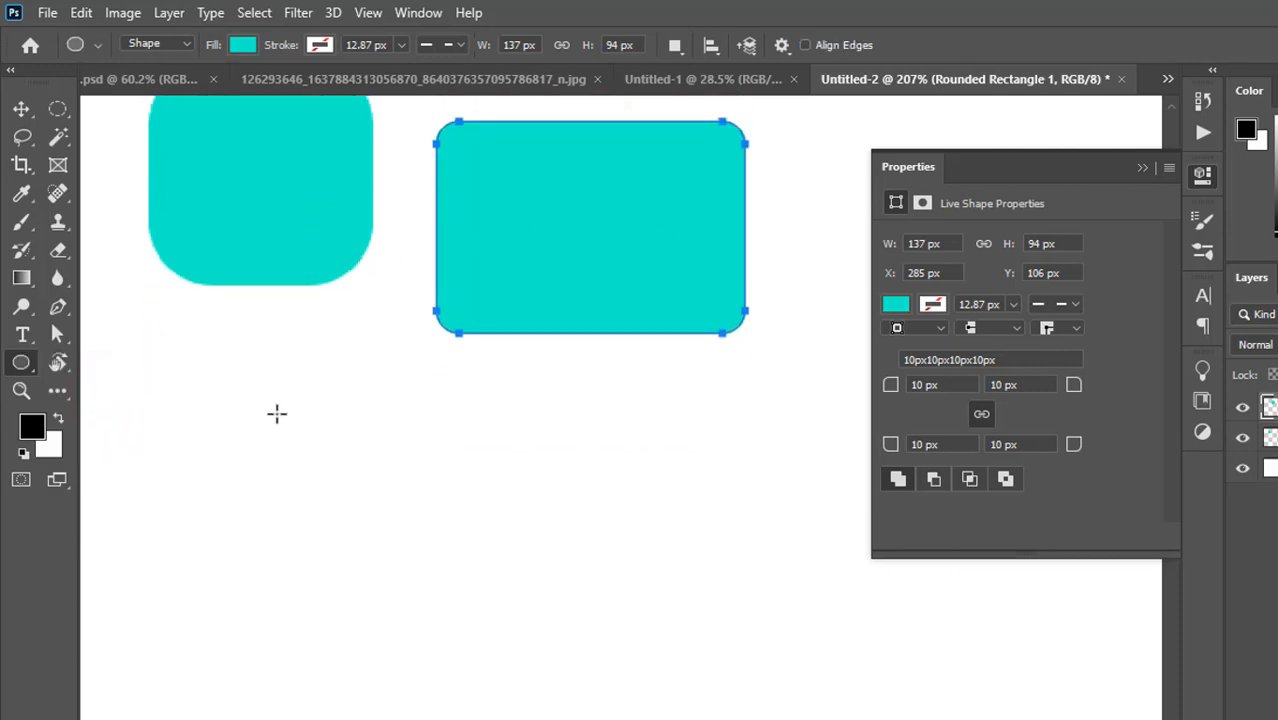
left_click_drag(265, 407, 534, 588)
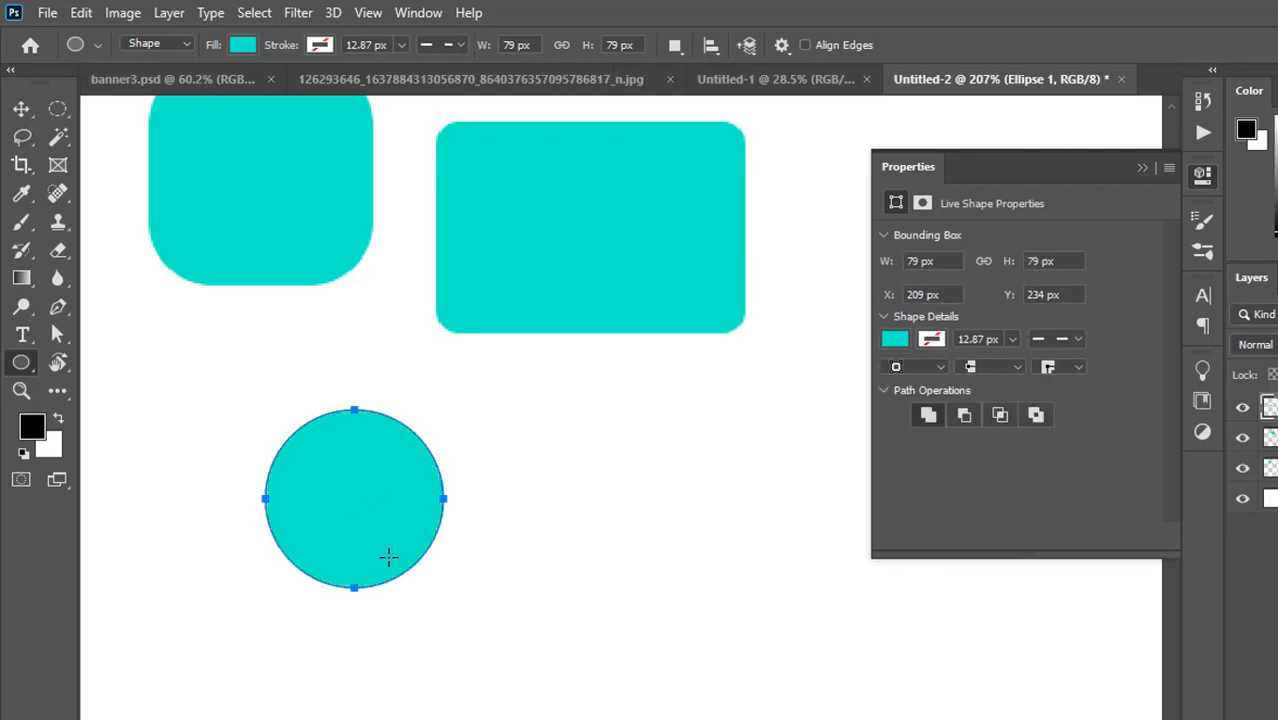
- Move the circle horizontally to the right, to about X 275 px, and deselect it
left_click(21, 108)
left_click_drag(337, 505, 476, 511)
left_click(222, 514)
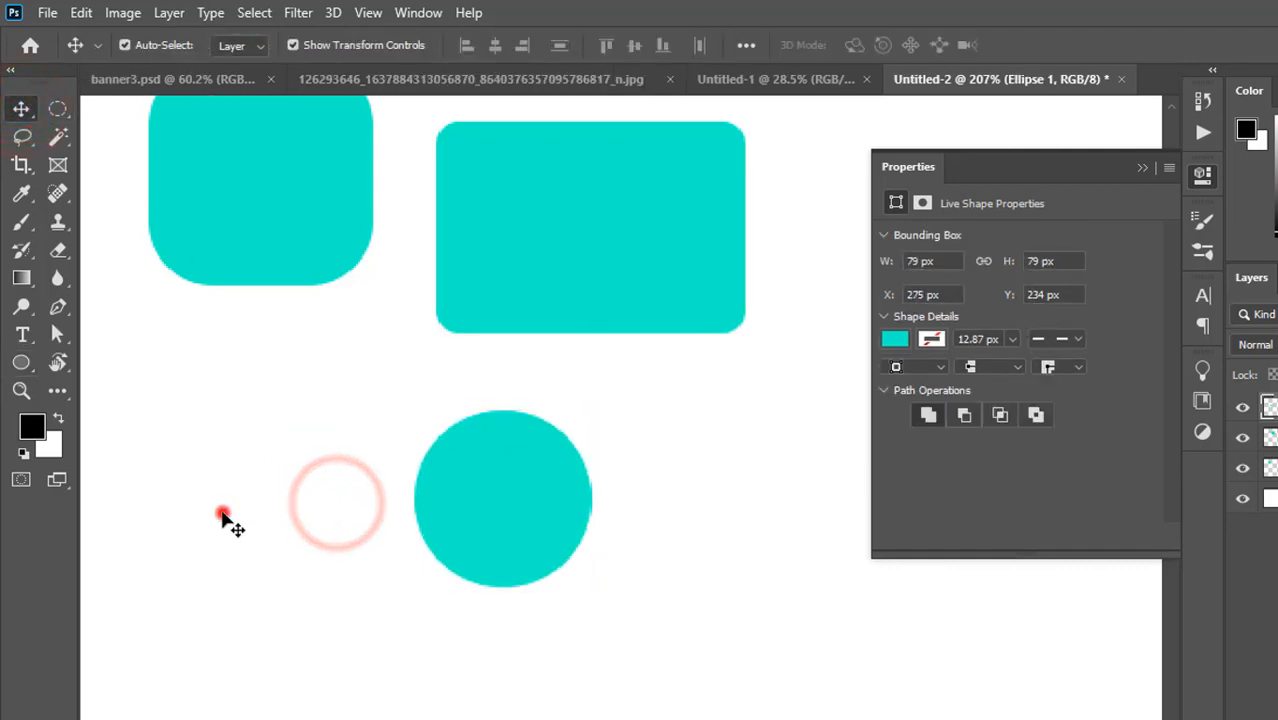
- Move the rounded square down to about Y 150 px and increase its linked corner radii until it forms a full circle
left_click(306, 253)
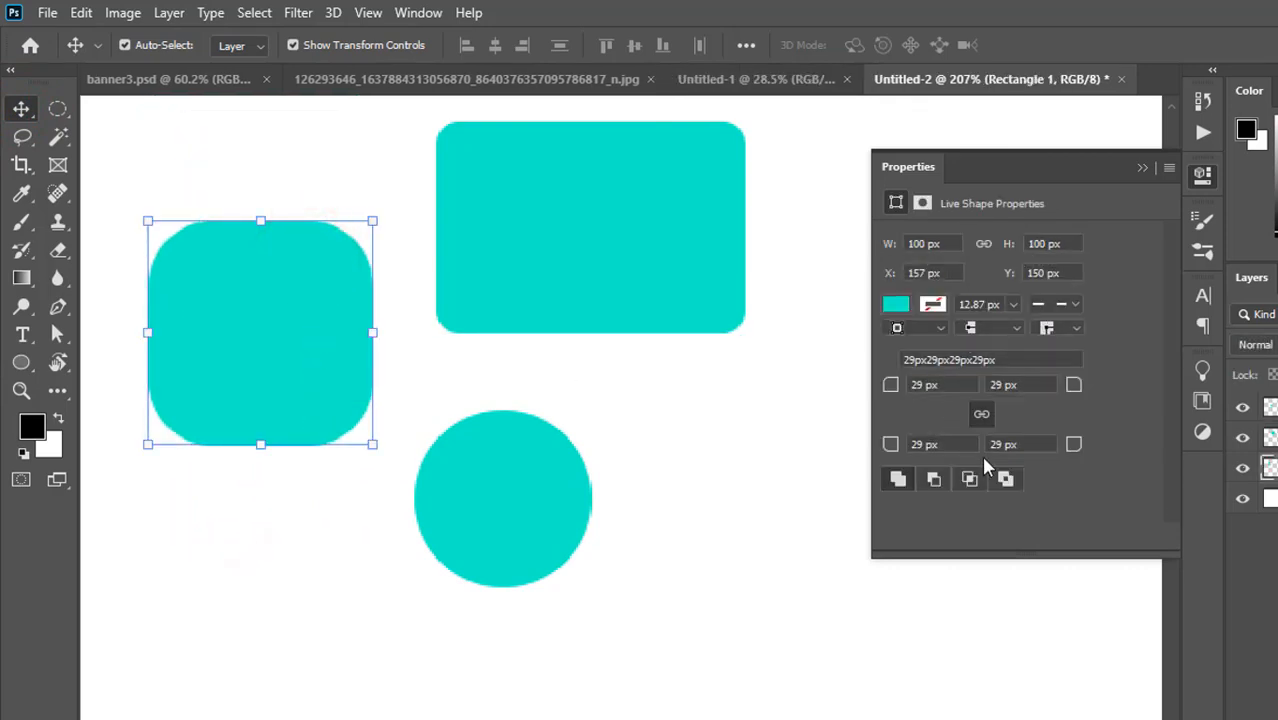
left_click_drag(889, 388, 952, 395)
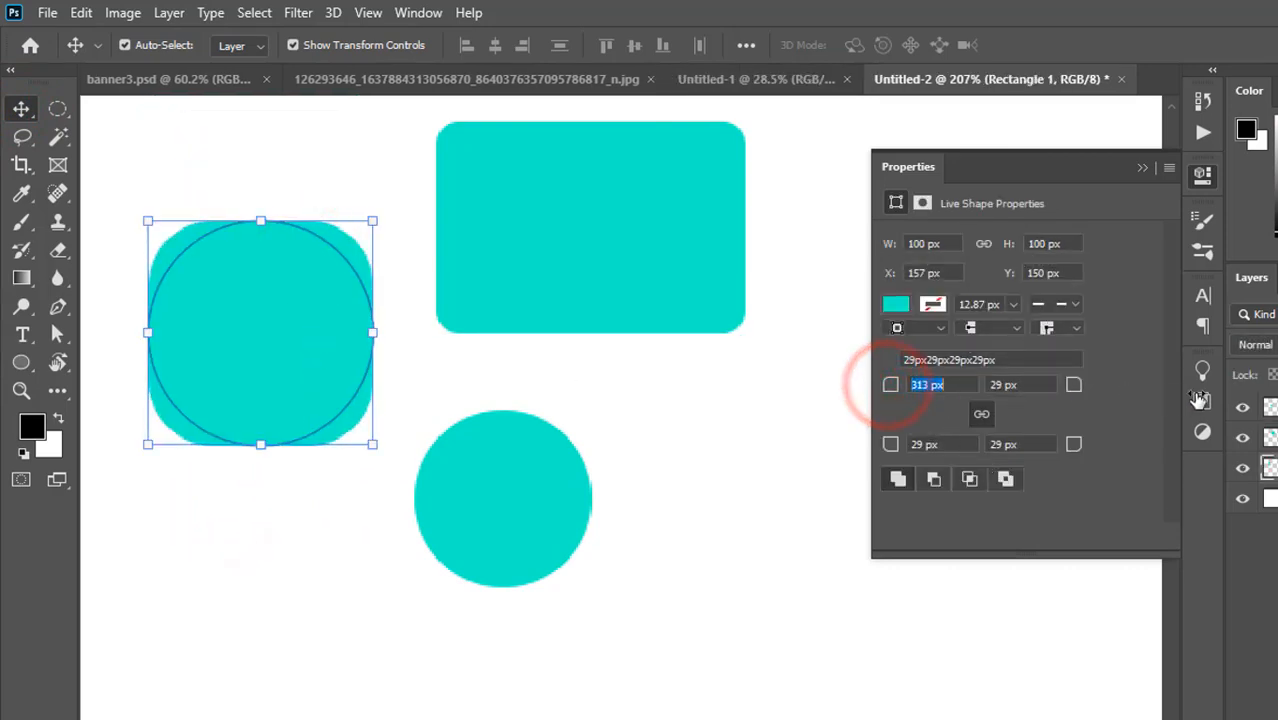
left_click(562, 394)
- Move the large circle up beside the rounded rectangle and the small circle below the rectangle's right end, leaving nothing selected
left_click_drag(268, 263, 294, 229)
left_click(437, 383)
left_click(349, 409)
left_click_drag(502, 517, 738, 460)
left_click(468, 477)
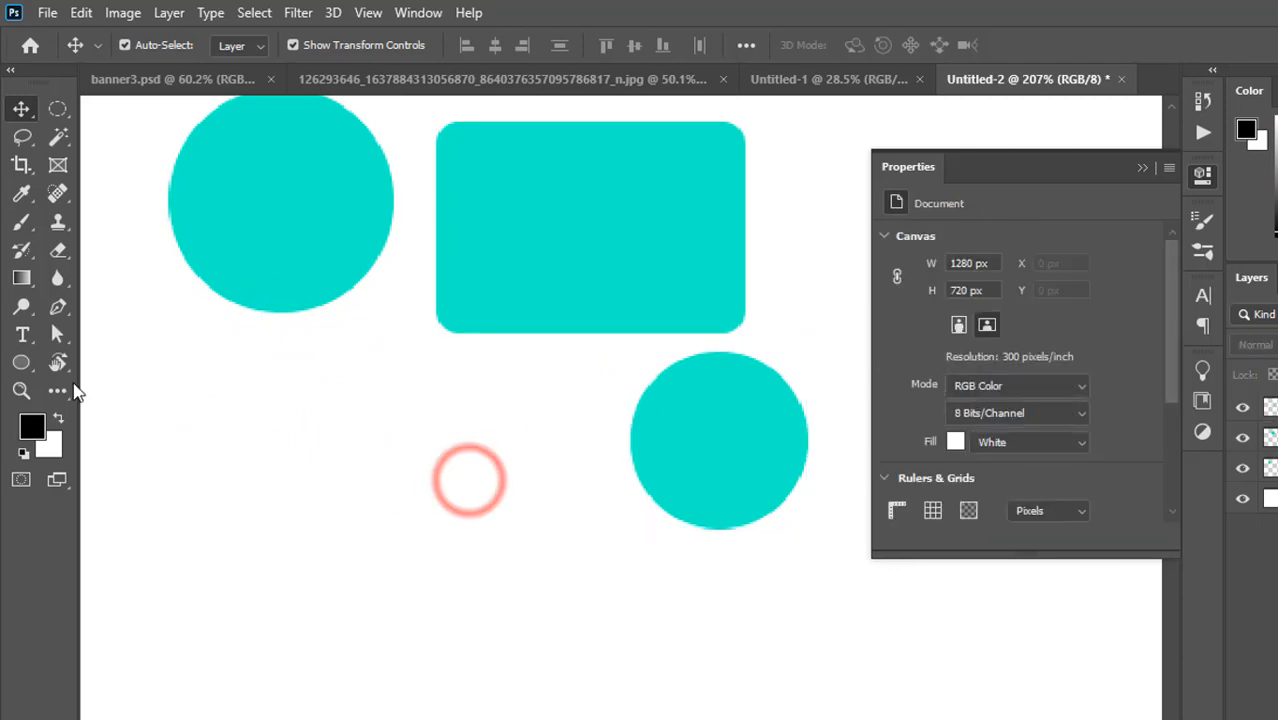
- Draw a five-sided polygon about 102 px wide and 98 px high below the large circle
left_click(22, 362)
left_click(22, 362)
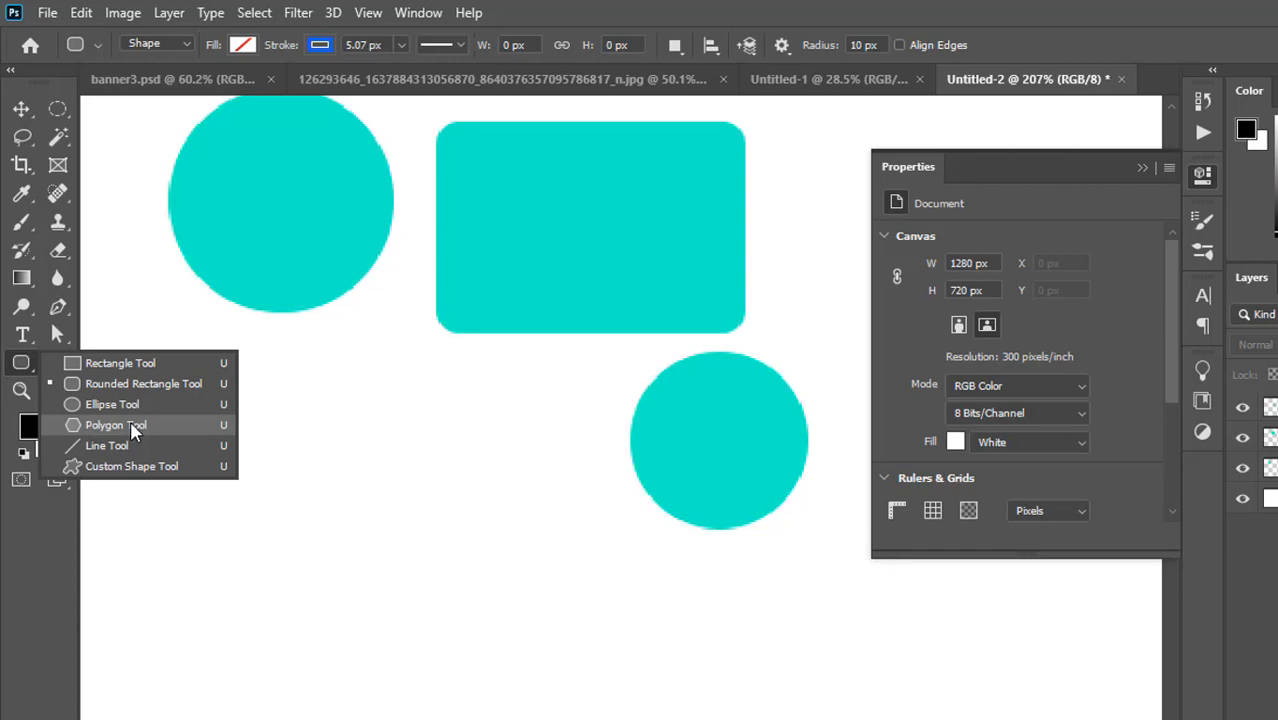
left_click(107, 426)
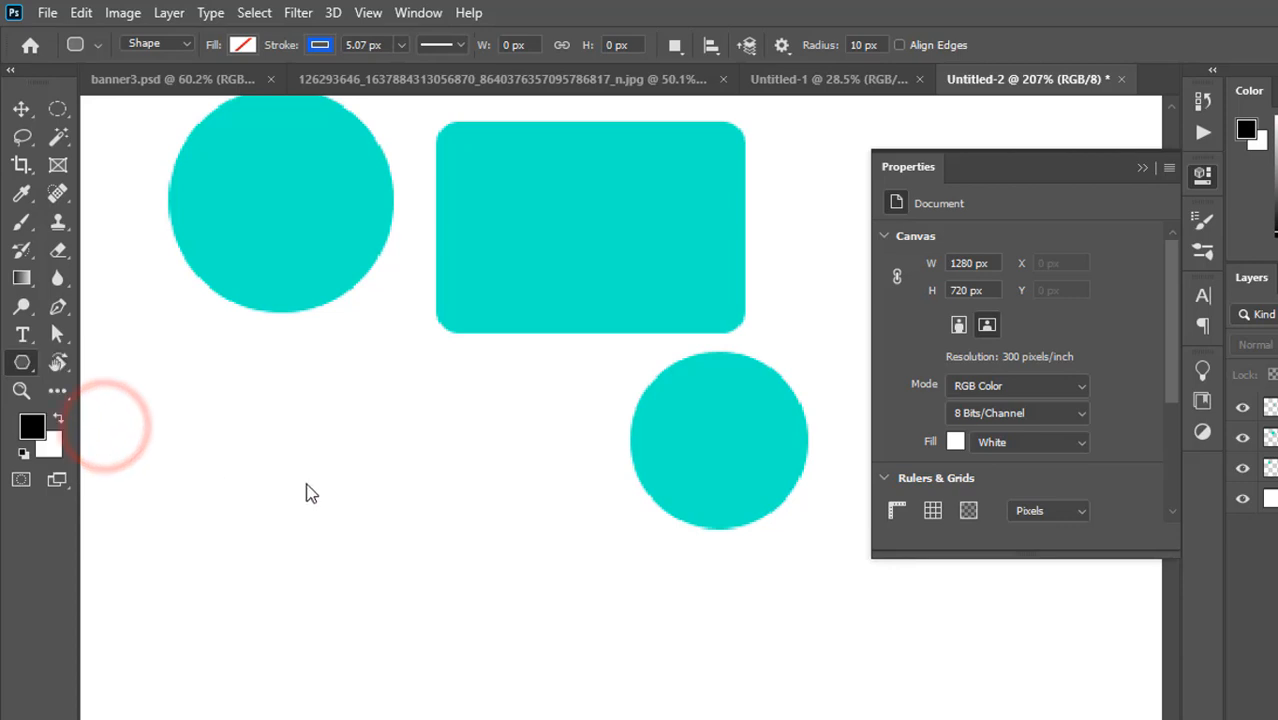
left_click_drag(250, 414, 313, 487)
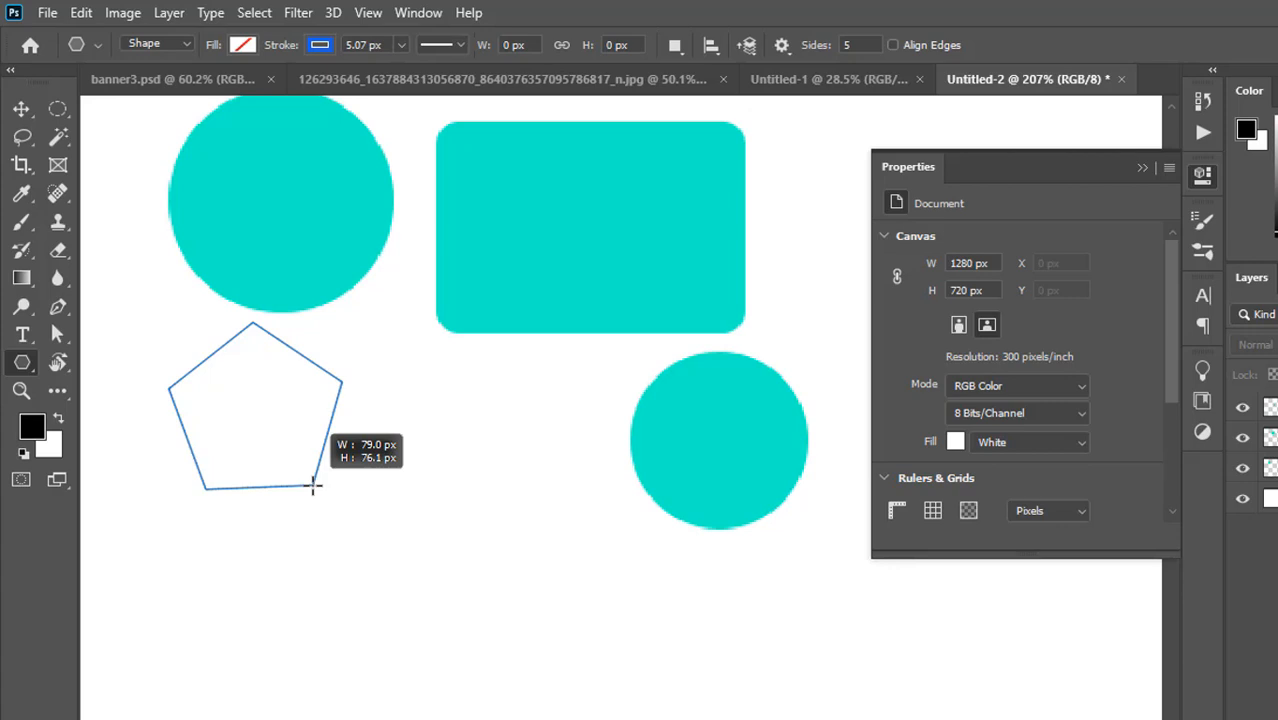
left_click_drag(313, 487, 326, 512)
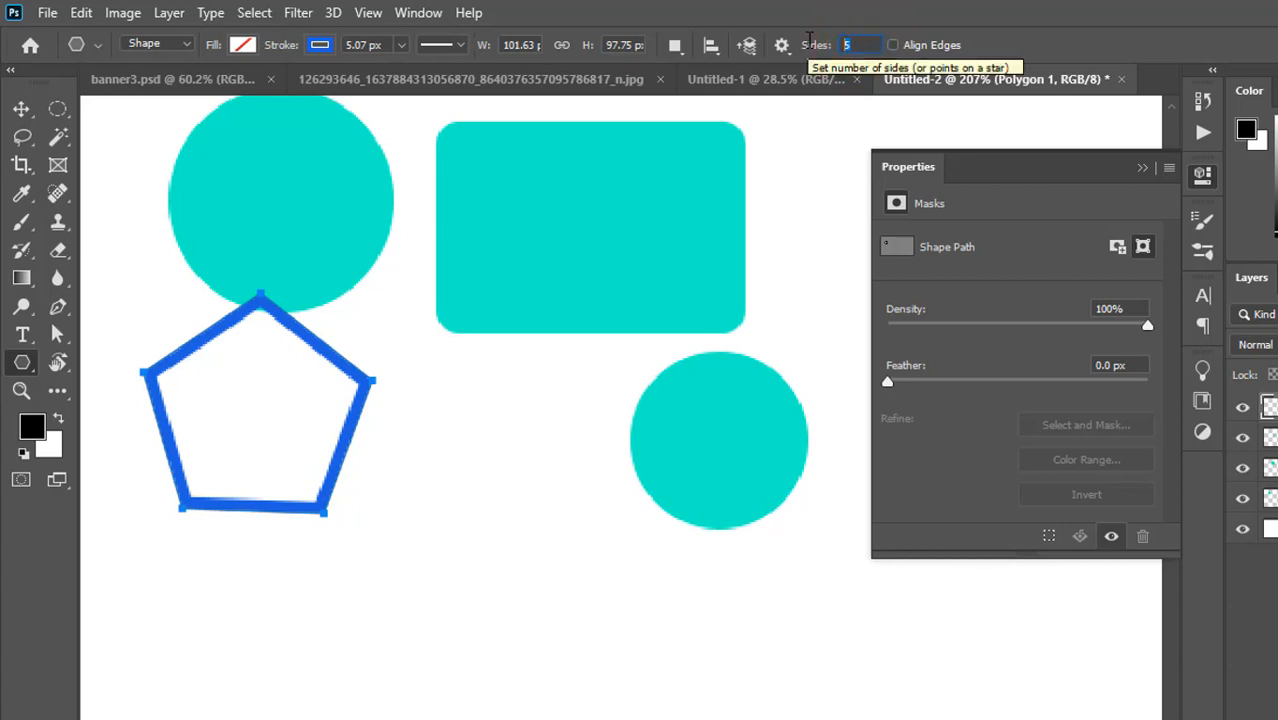
- Set the polygon sides to 9 and draw a nine-sided polygon about 109 px wide overlapping the pentagon's right side
type("9")
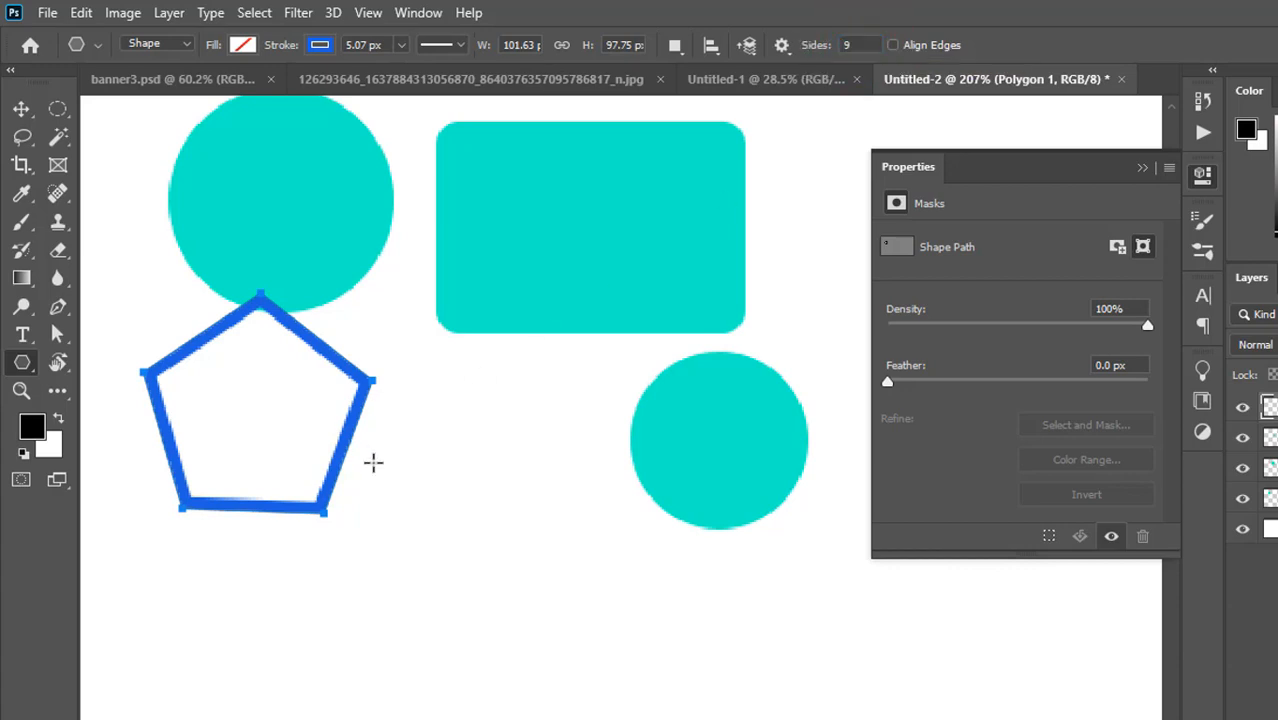
left_click_drag(438, 414, 510, 515)
- Set the polygon sides to 3 and draw a triangle about 76 px wide and high below the nine-sided polygon
scroll(456, 362, "down", 5)
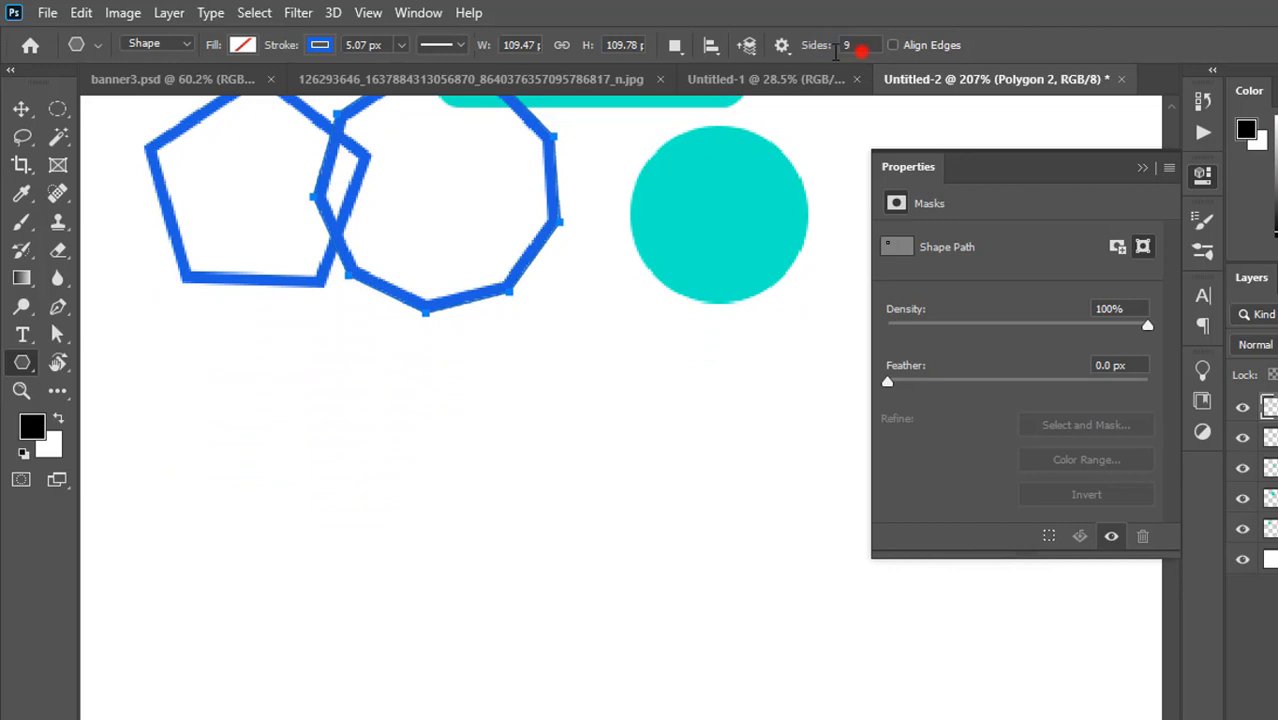
left_click(862, 46)
left_click(862, 46)
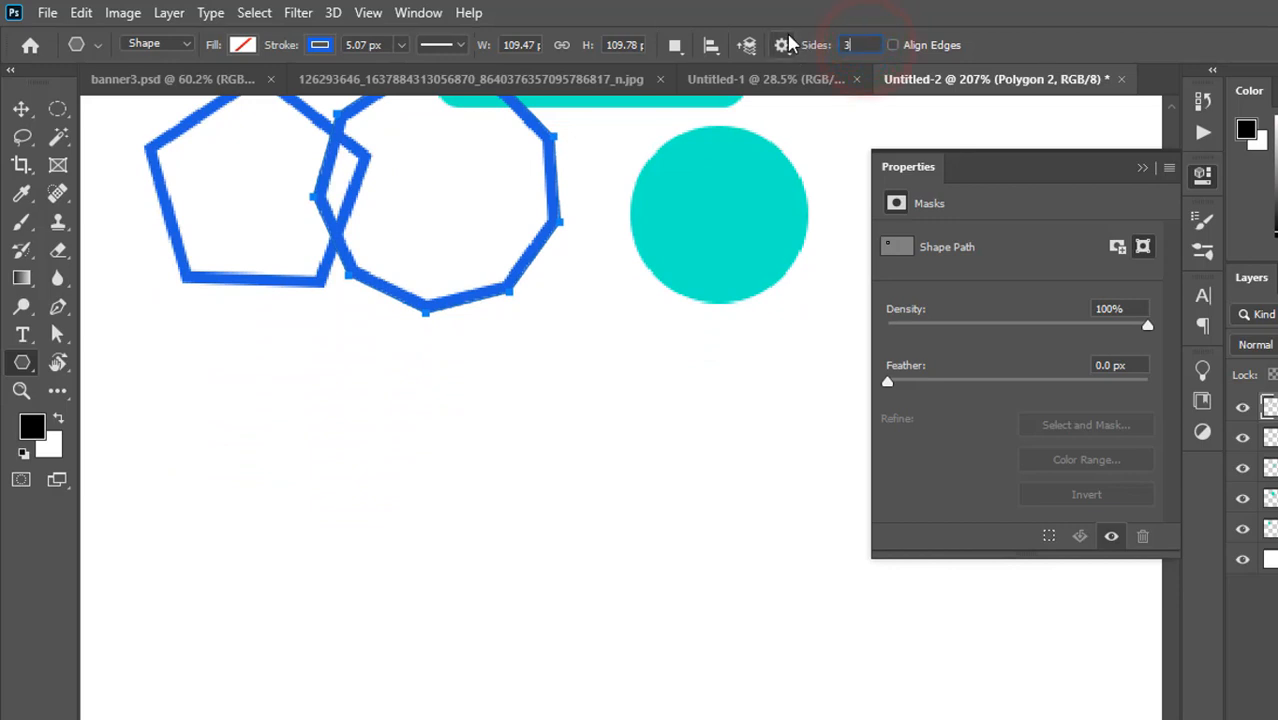
type("3")
key("Return")
mouse_move(498, 397)
left_mouse_down()
mouse_move(542, 448)
mouse_move(582, 448)
mouse_move(611, 472)
left_mouse_up()
scroll(479, 450, "up", 1)
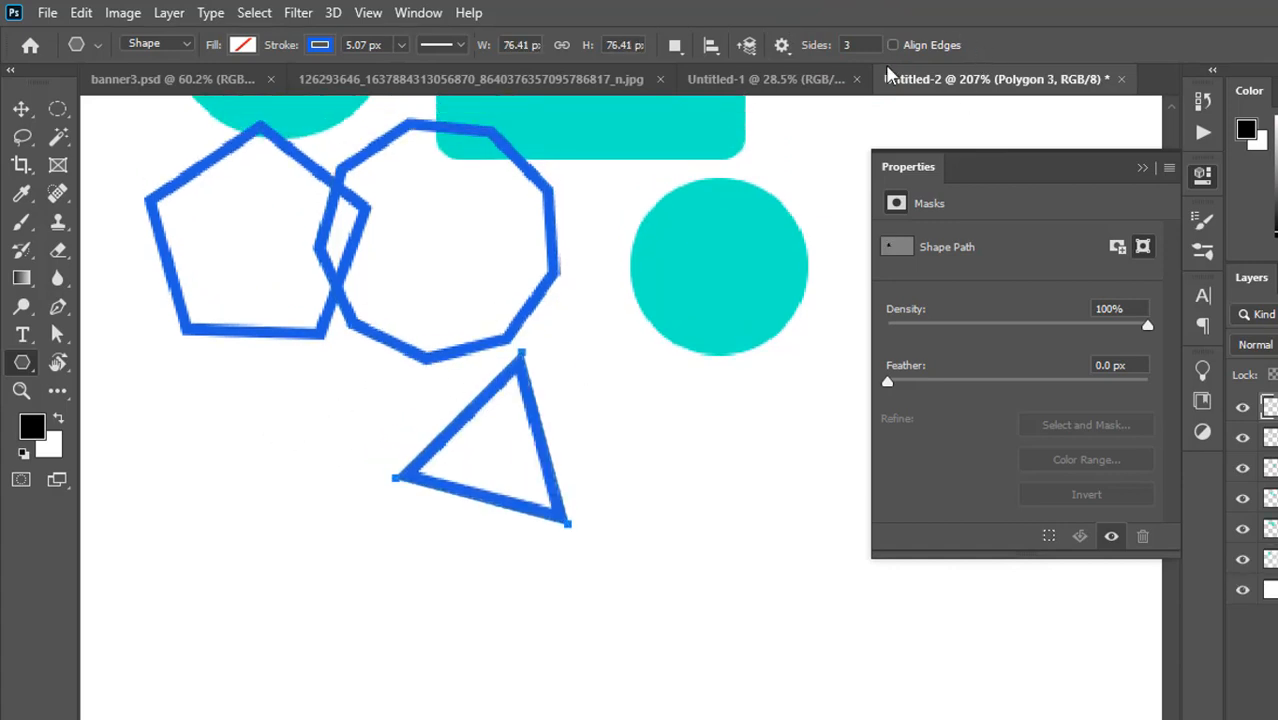
scroll(588, 388, "down", 1)
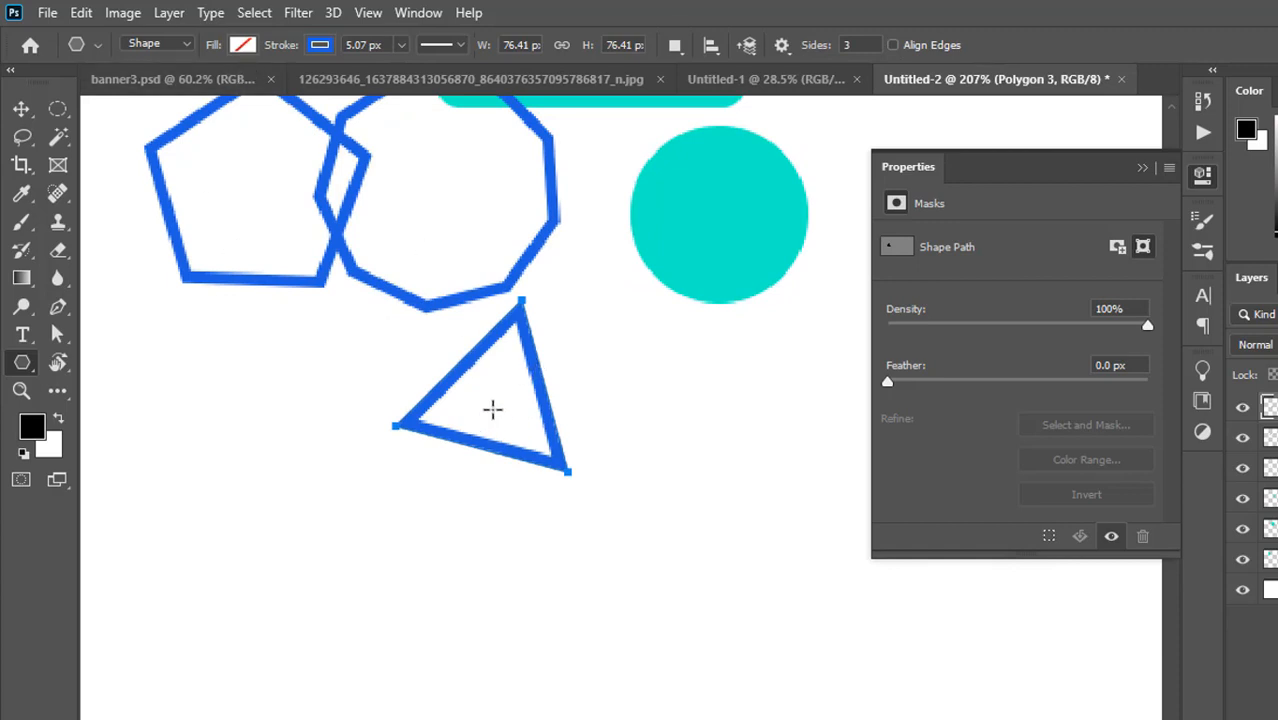
- With the Line tool, draw a near-horizontal line about 210 px wide, two slanted lines and a horizontal line about 122 px long
right_click(18, 362)
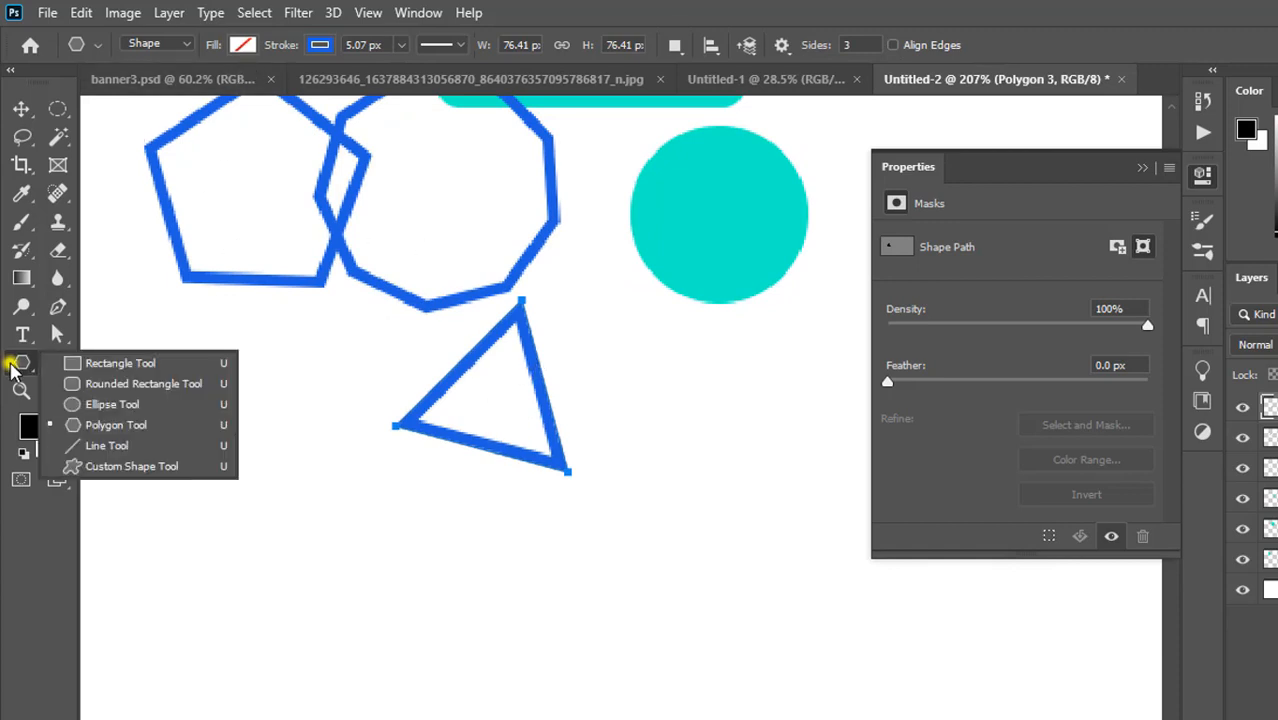
left_click(147, 448)
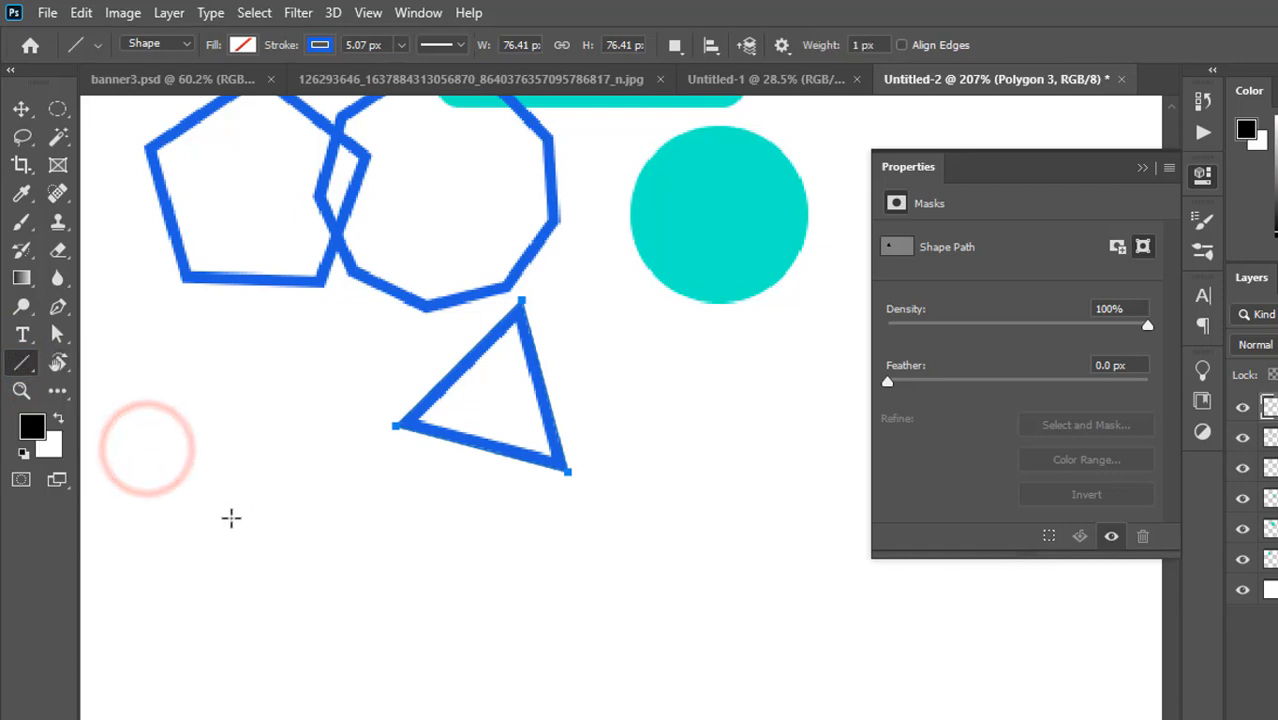
left_click_drag(196, 515, 668, 526)
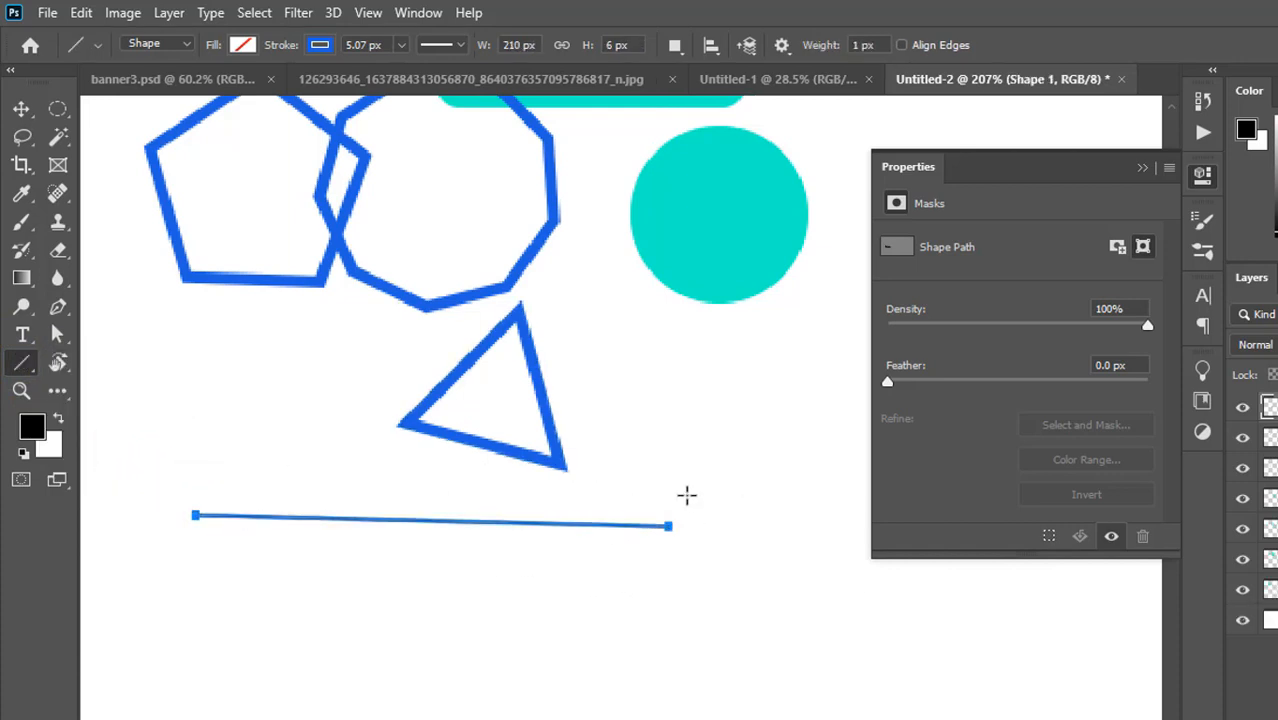
mouse_move(549, 692)
left_mouse_down()
mouse_move(739, 366)
mouse_move(787, 587)
left_mouse_up()
left_click_drag(294, 575, 570, 575)
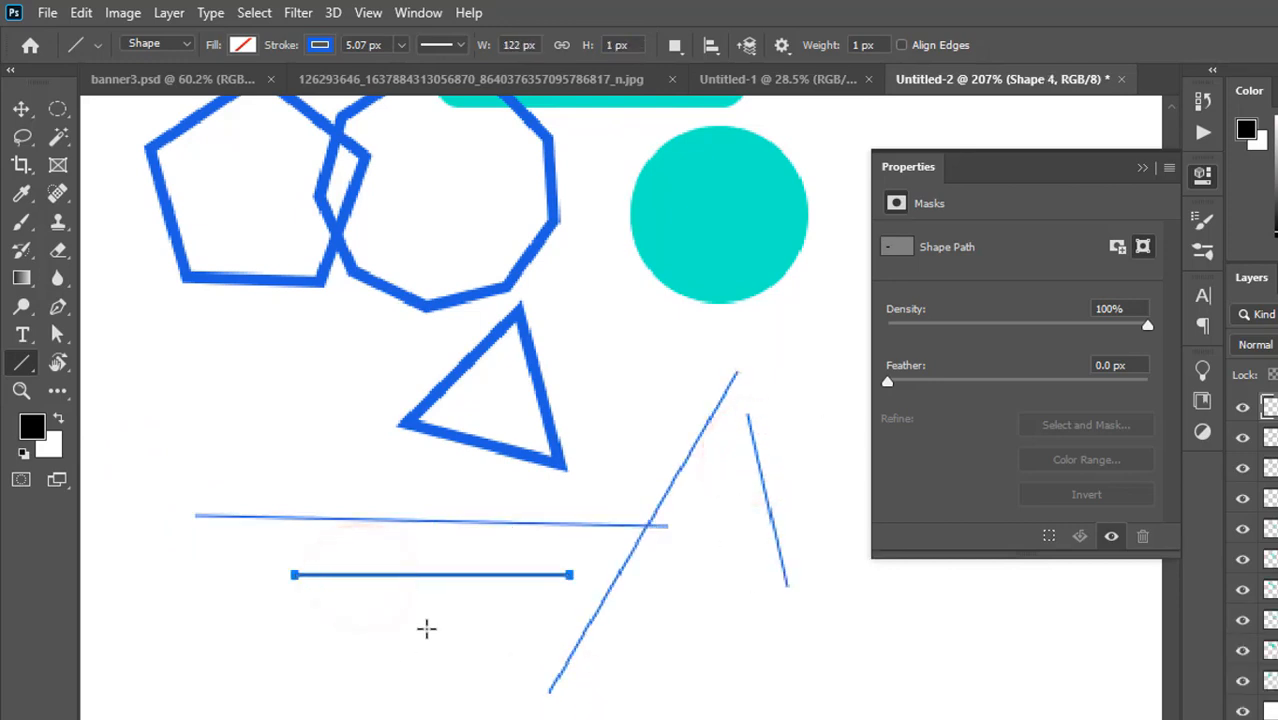
- Activate the Custom Shape tool and collapse the Properties panel that covers the canvas
left_click(22, 363)
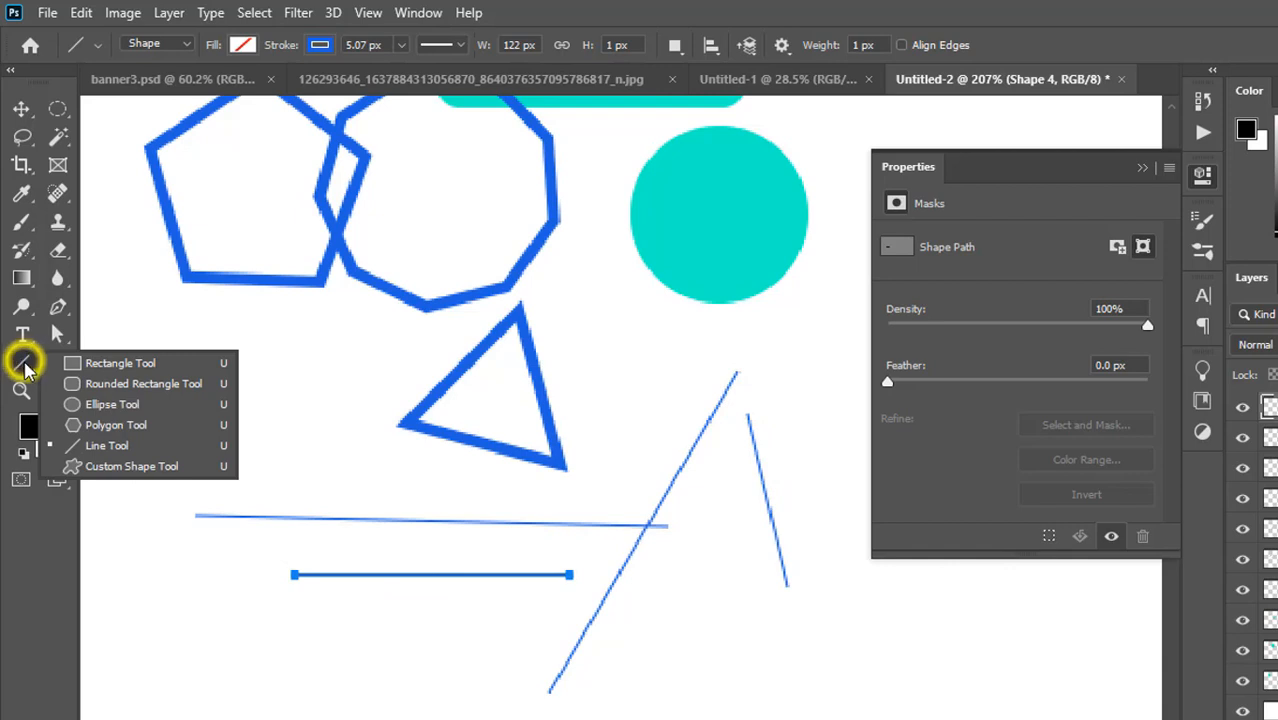
left_click(117, 470)
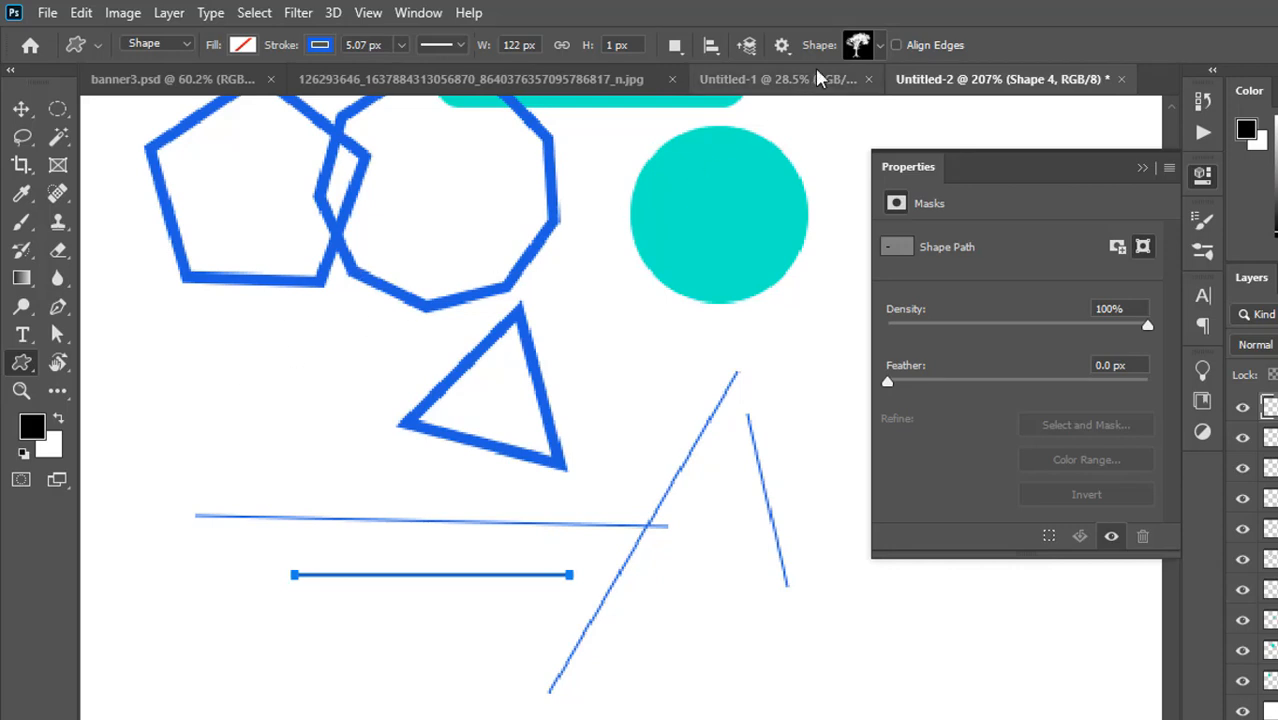
left_click(1140, 170)
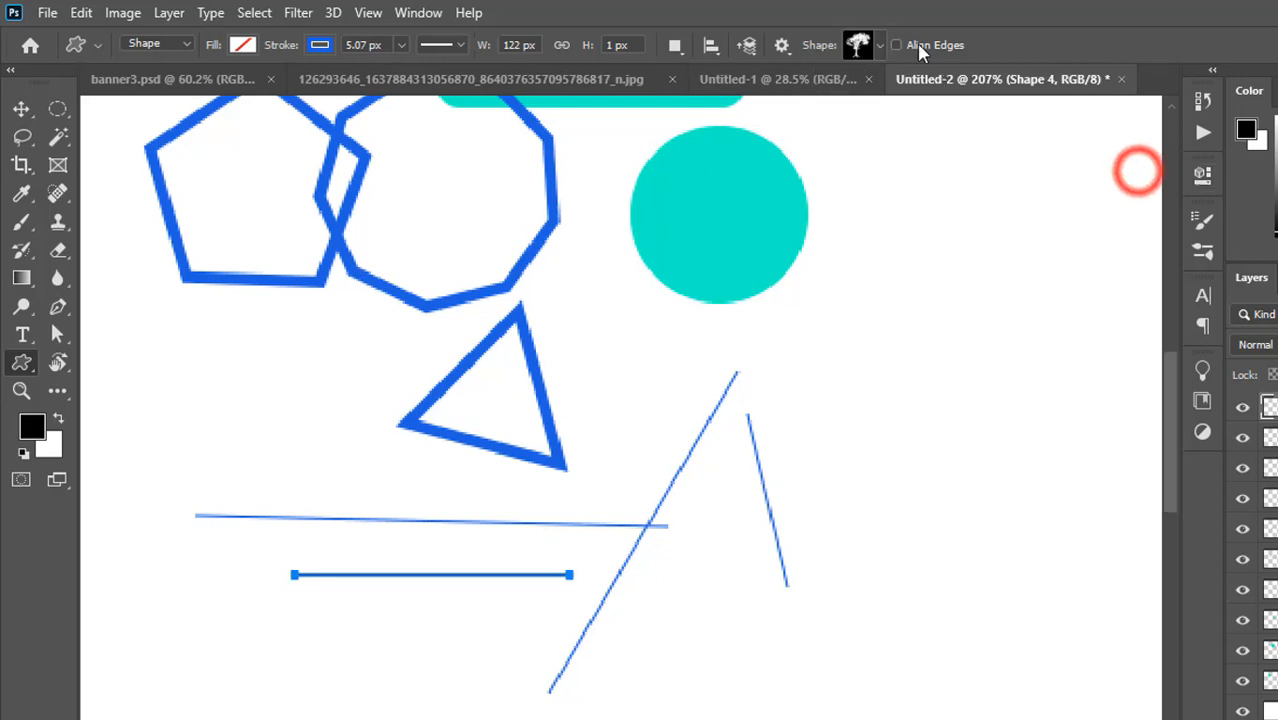
- Browse the preset custom shapes in the Leaf Trees, Wild Animals, Boats and Flowers groups
left_click(877, 46)
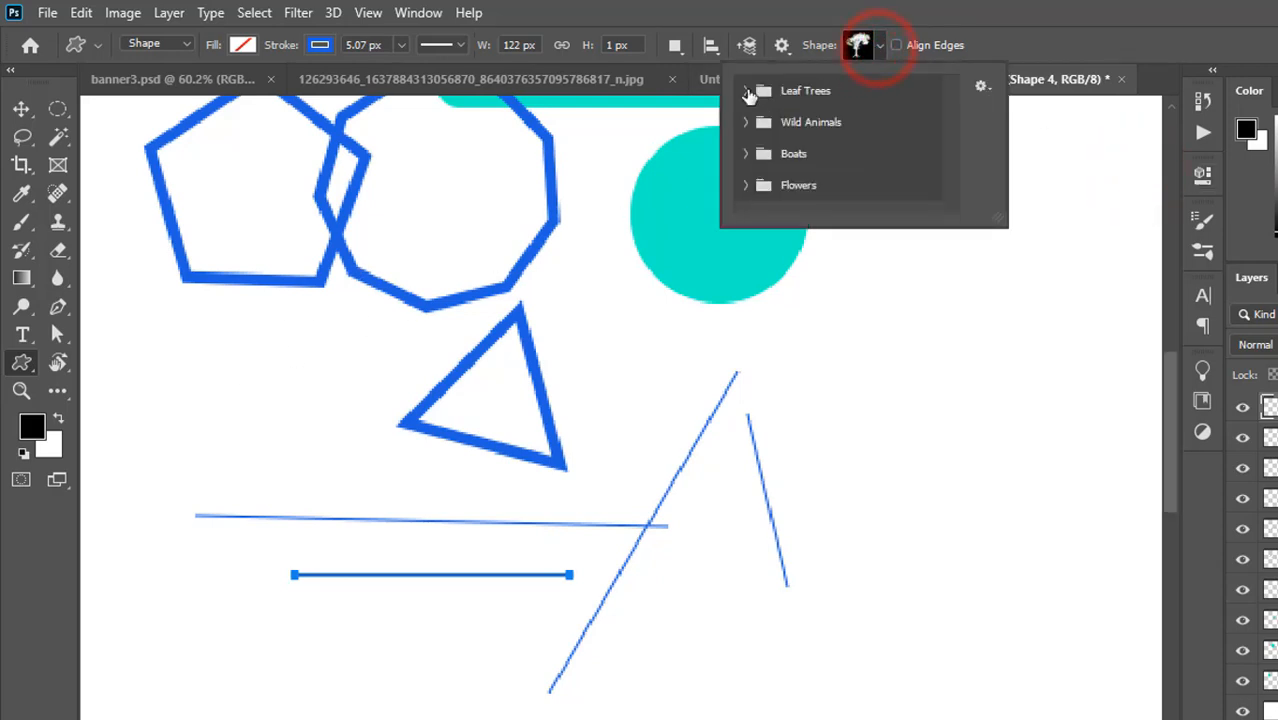
scroll(795, 184, "down", 3)
scroll(796, 177, "up", 4)
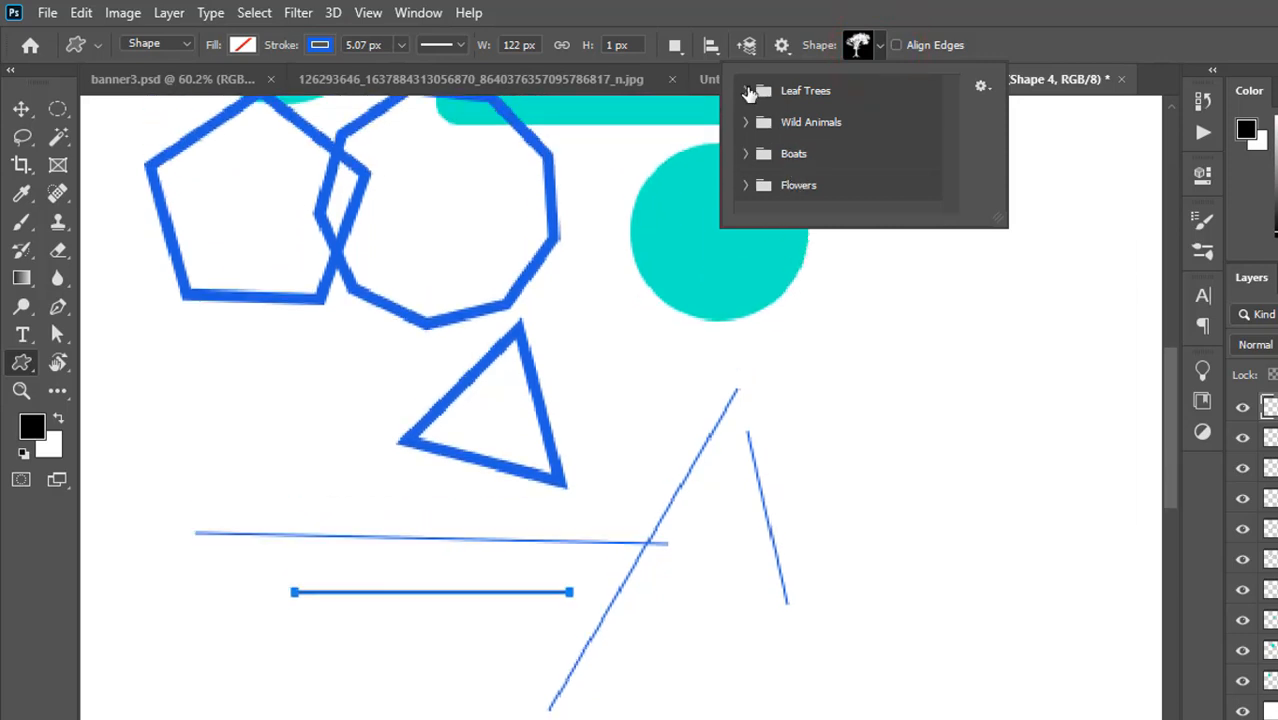
left_click(746, 89)
scroll(766, 122, "down", 2)
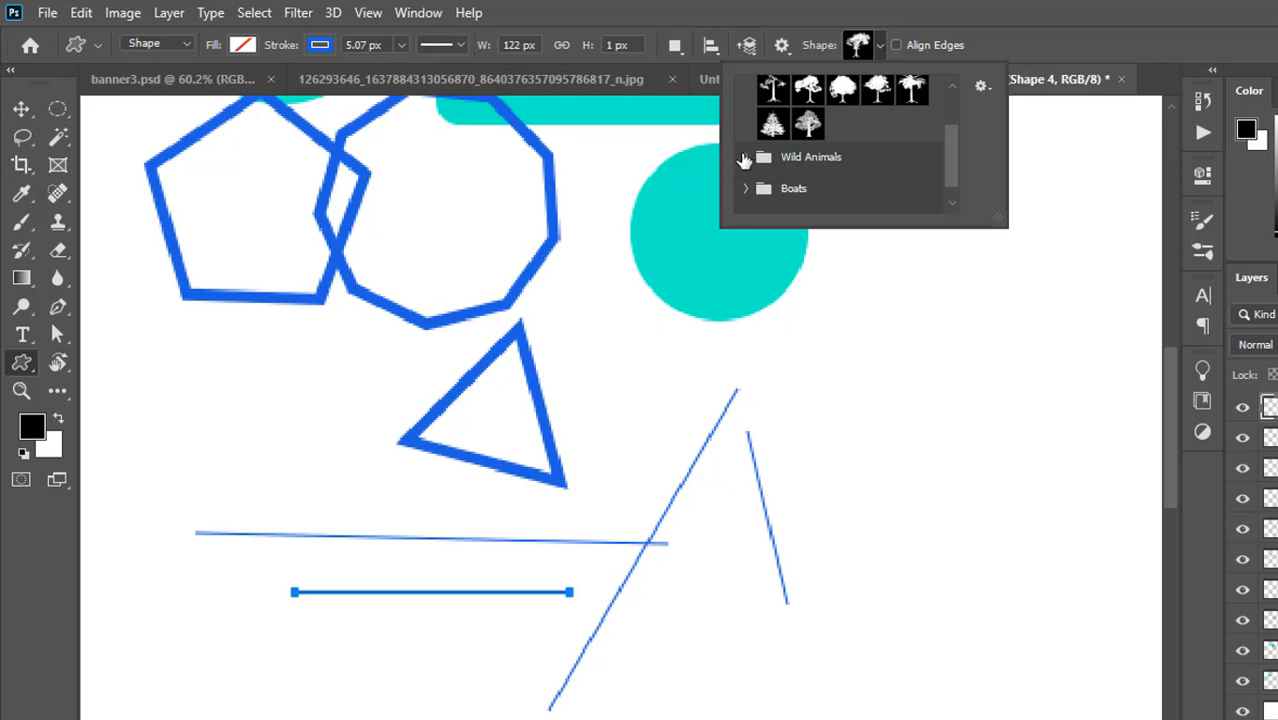
left_click(744, 157)
scroll(808, 176, "down", 2)
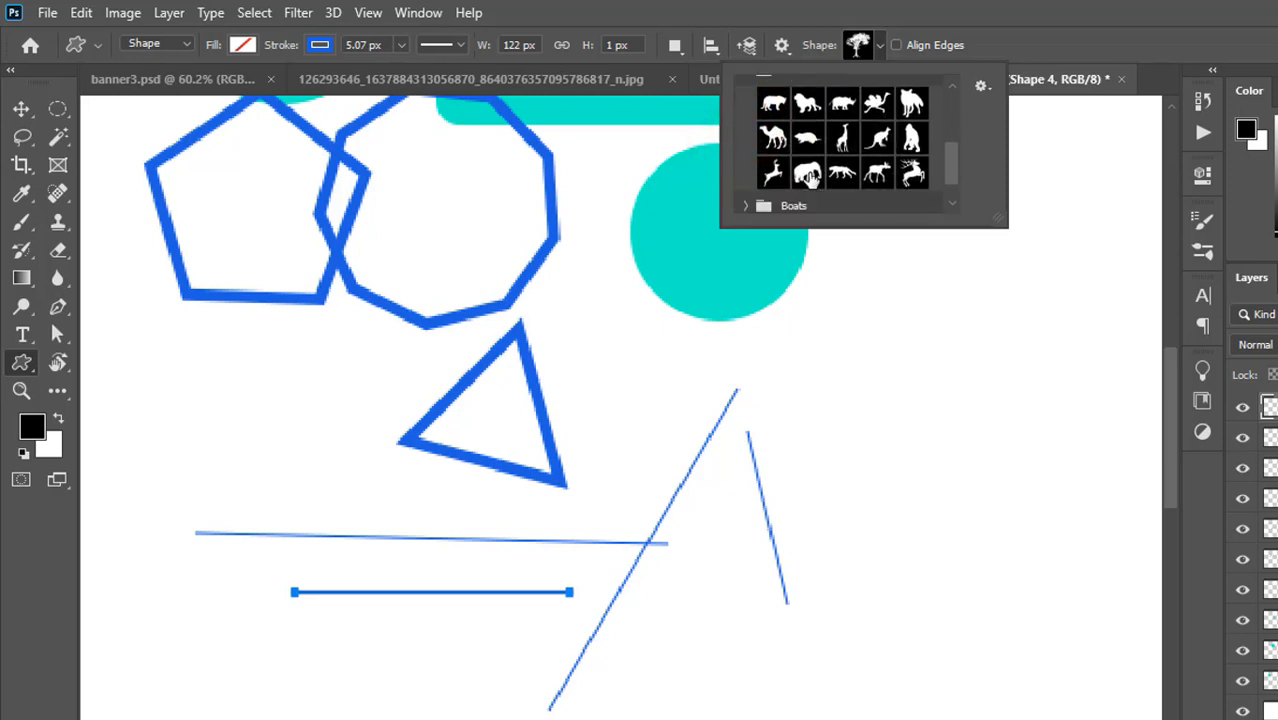
scroll(876, 146, "down", 1)
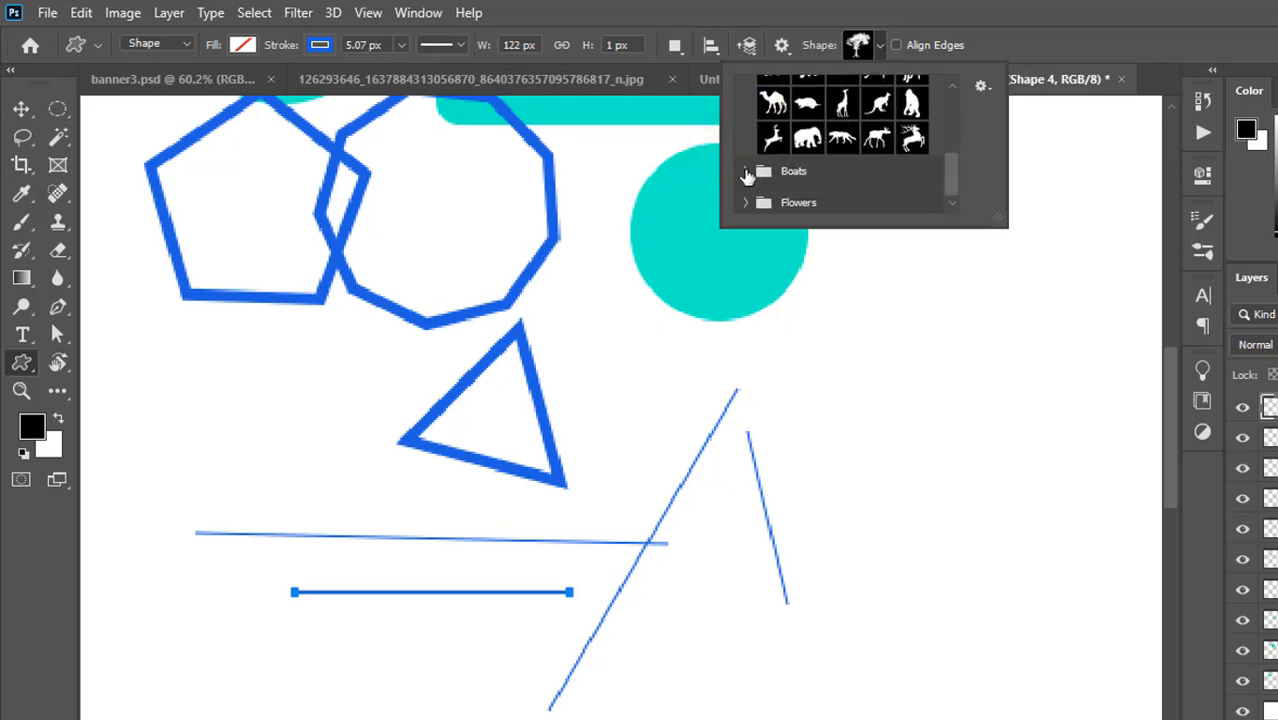
left_click(745, 174)
scroll(754, 172, "down", 1)
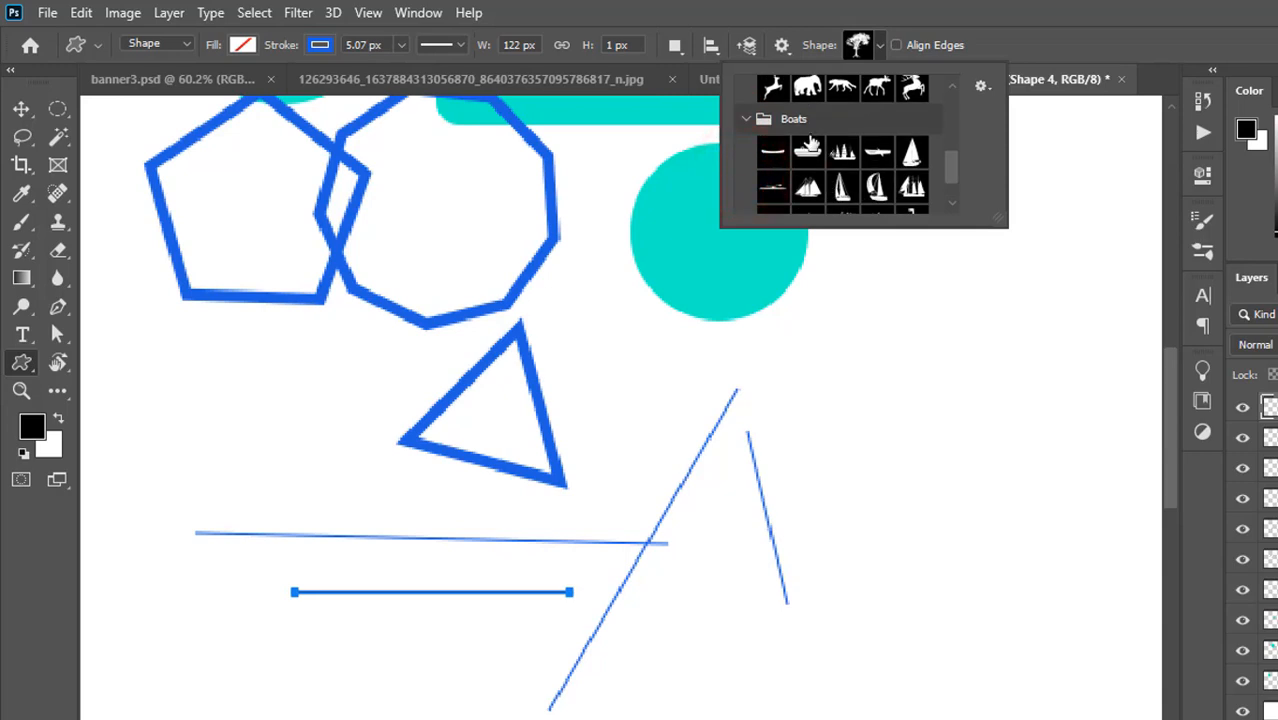
scroll(868, 176, "down", 2)
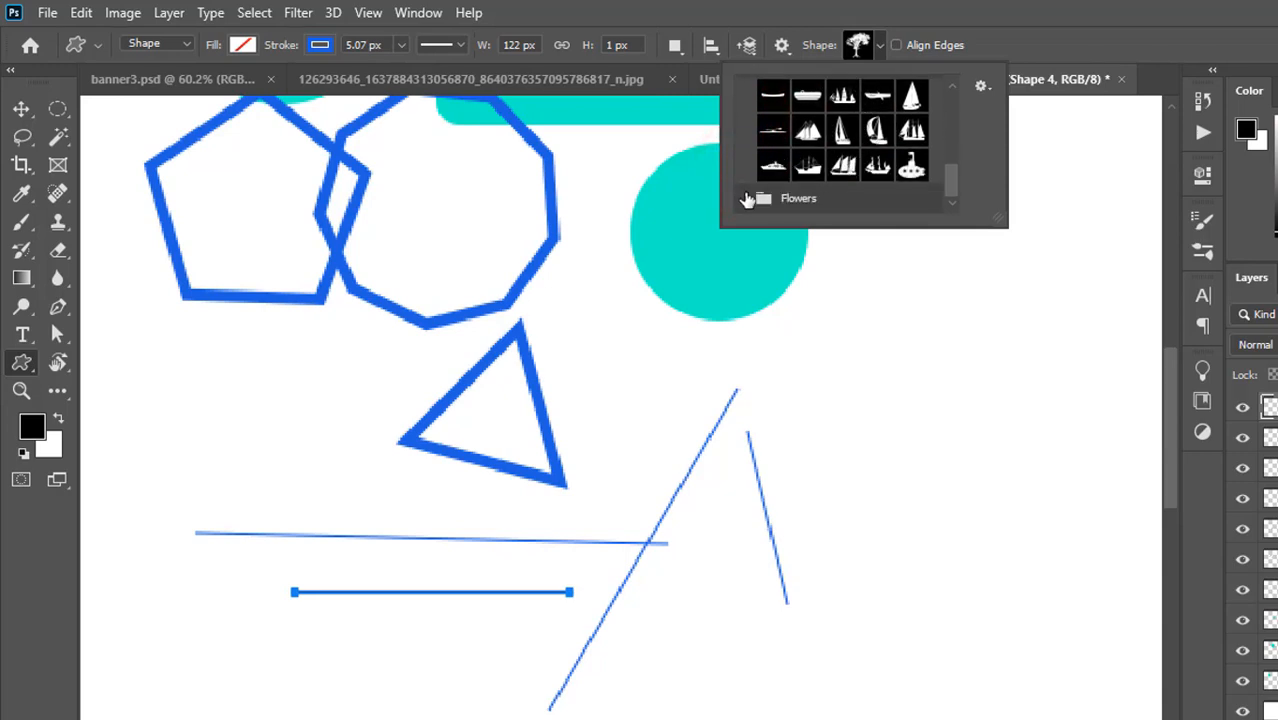
left_click(746, 194)
scroll(820, 178, "down", 3)
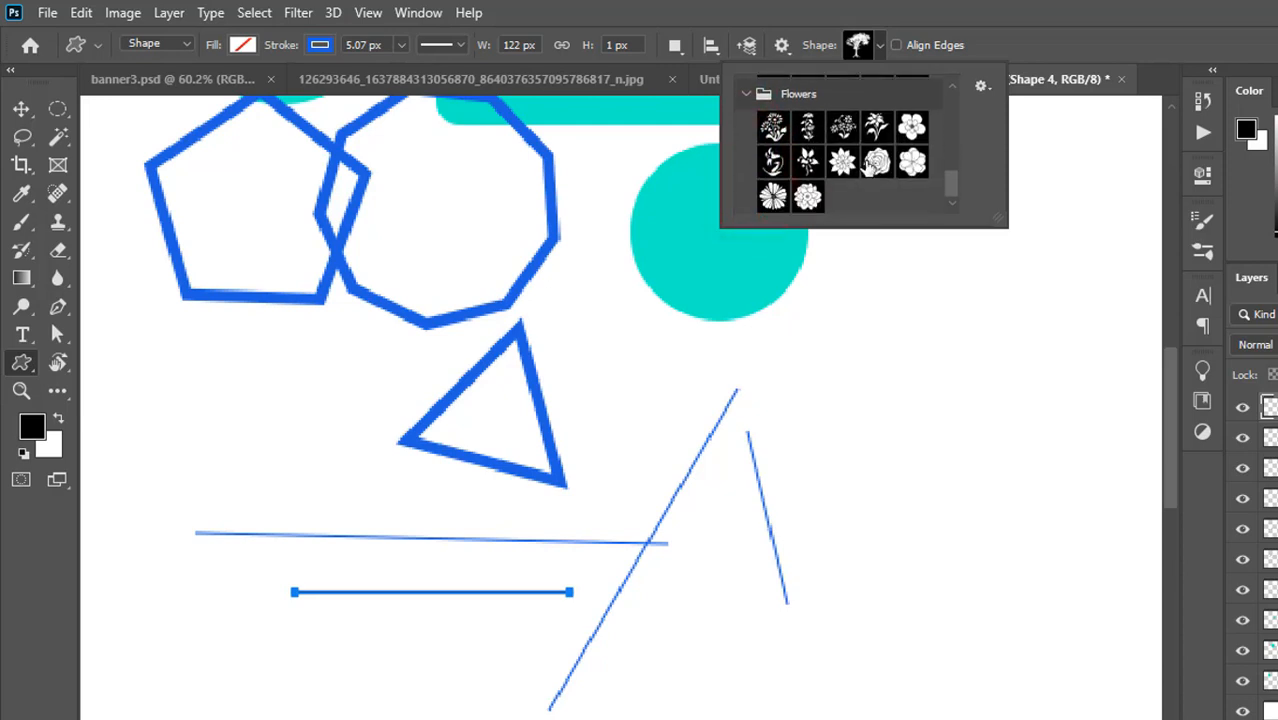
- Draw the rose shape from the Flowers group to the right of the slanted lines and move it up slightly
left_click(878, 163)
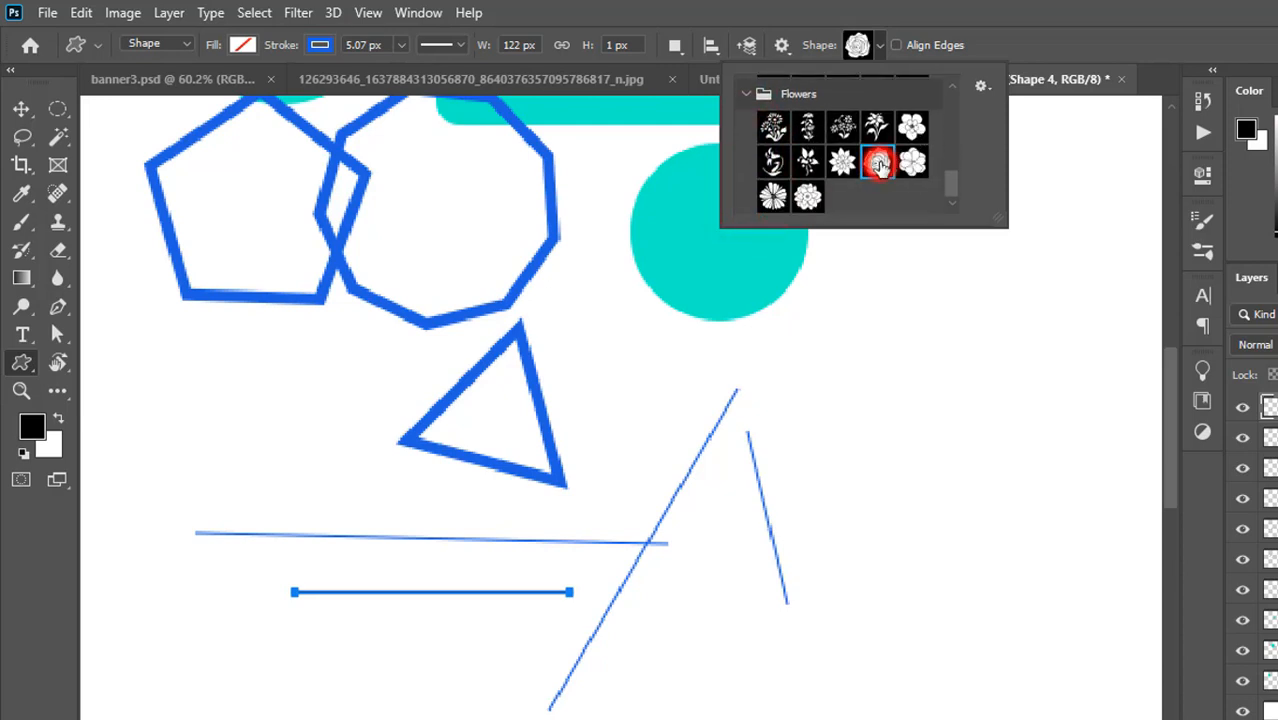
left_click_drag(875, 337, 1026, 515)
left_click(22, 112)
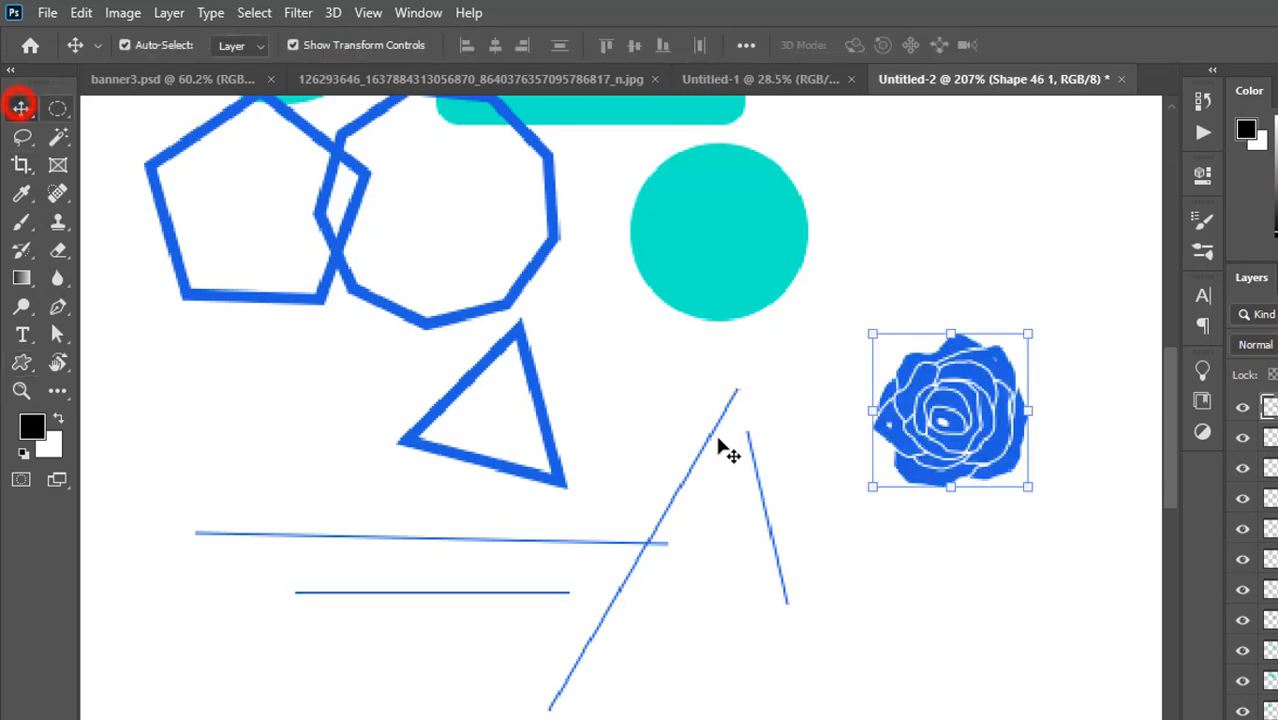
left_click(941, 585)
left_click_drag(986, 430, 1037, 255)
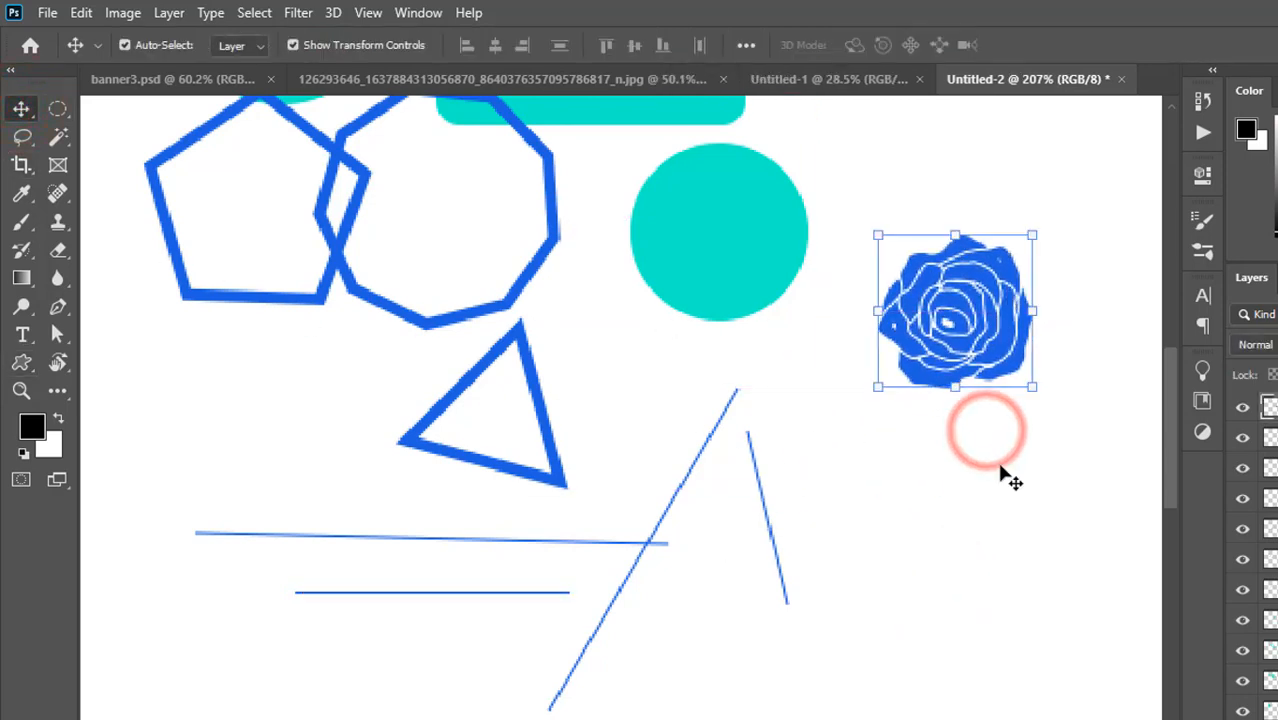
left_click(1001, 480)
- Move the rose farther up, to the right of the rounded rectangle
scroll(999, 343, "up", 5)
scroll(950, 514, "down", 6)
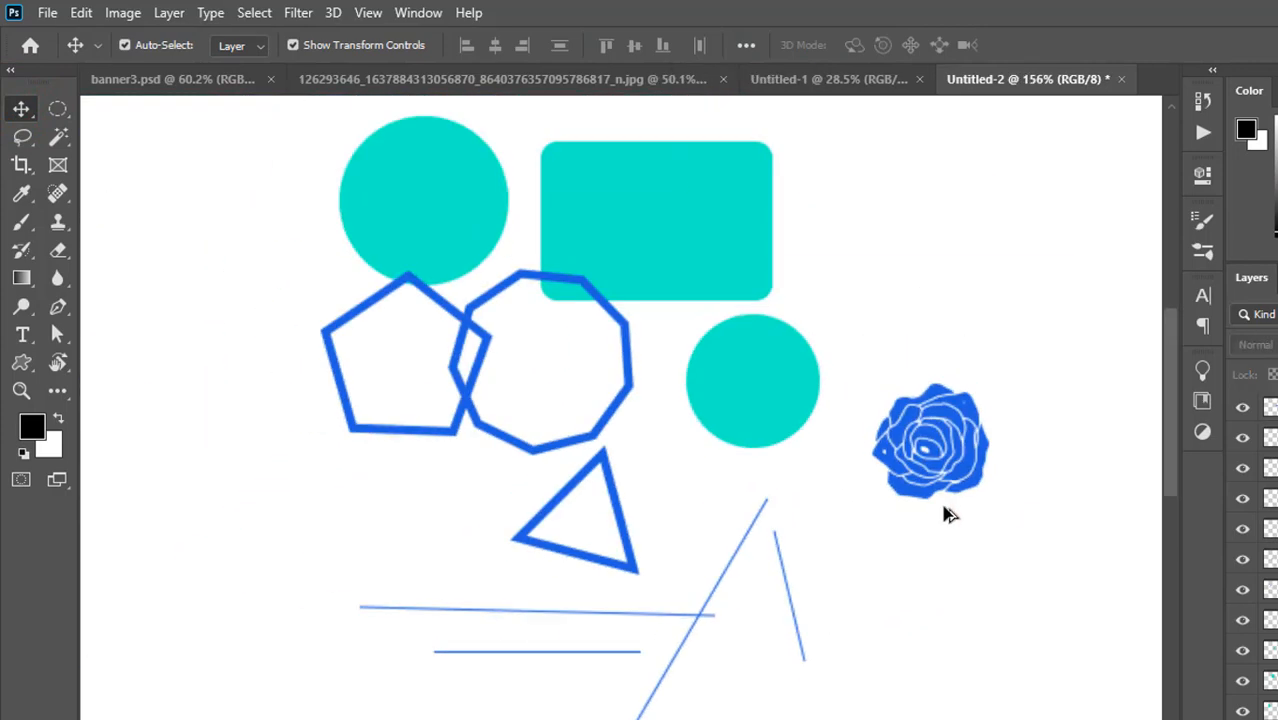
left_click(993, 576)
left_click_drag(958, 473, 972, 287)
left_click(970, 414)
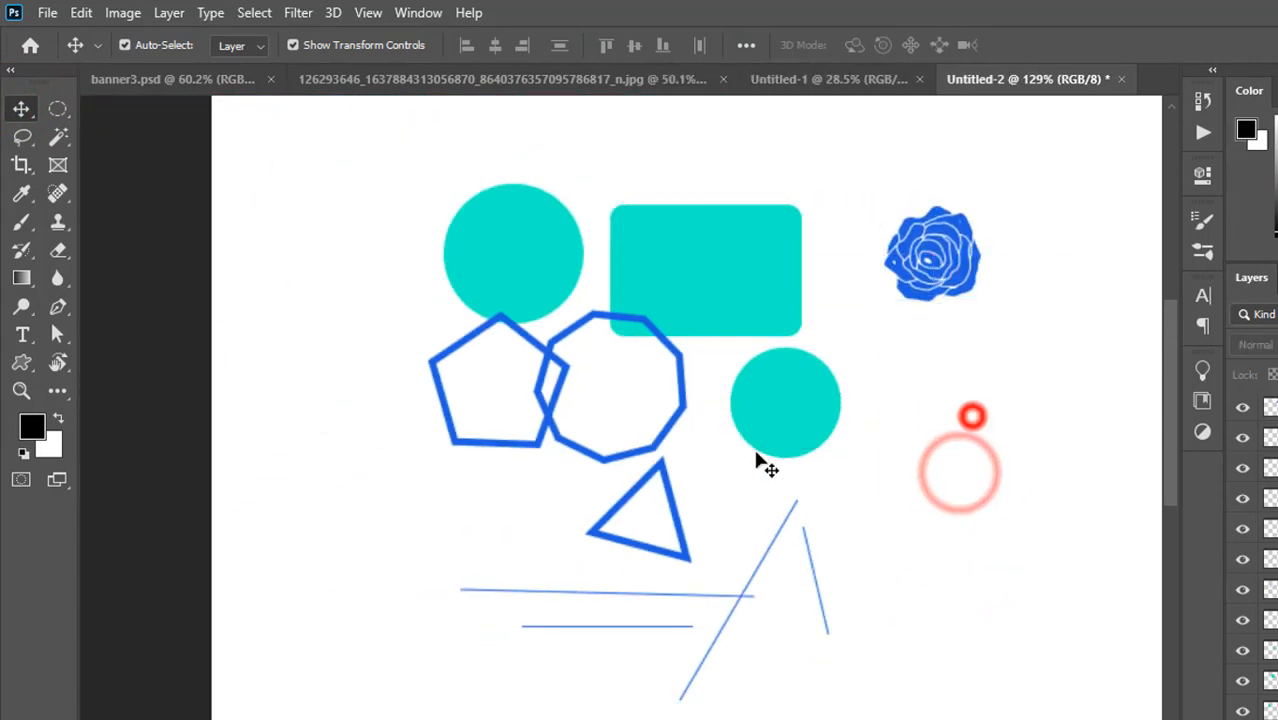
- Draw the palm shape from the Leaf Trees group below the rose, about 71 px wide and 84 px high
left_click(21, 362)
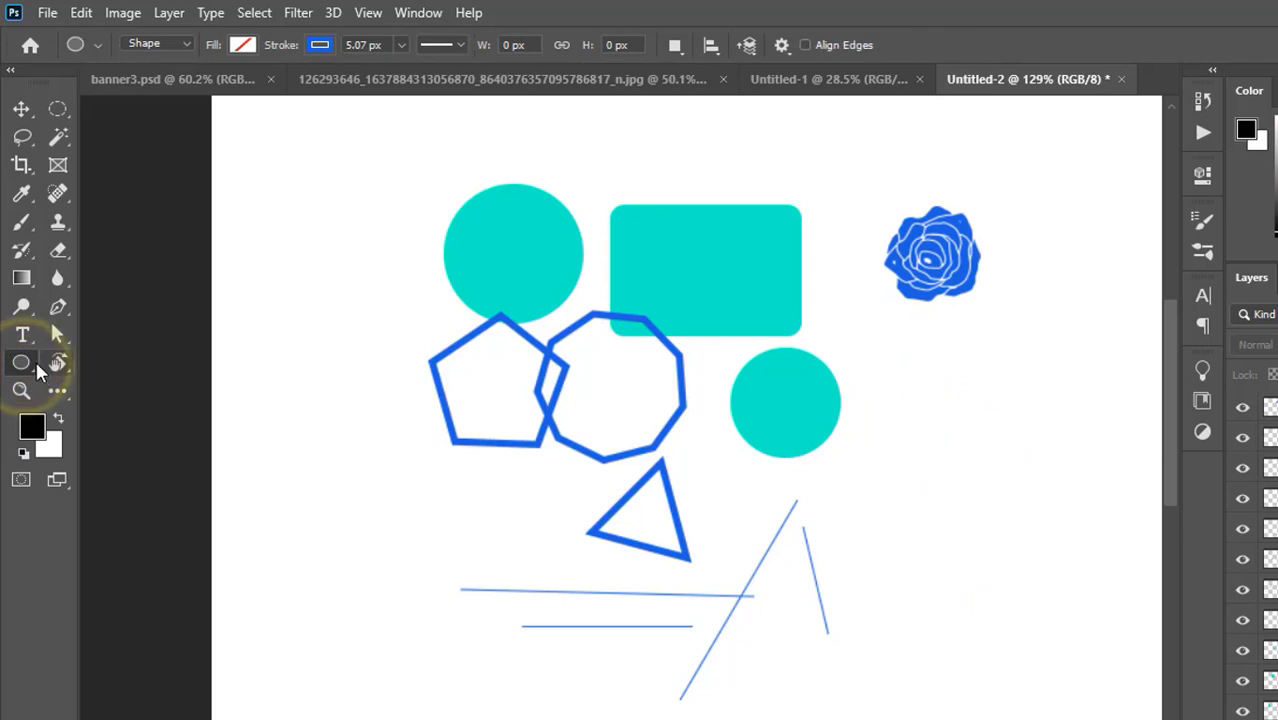
right_click(21, 362)
left_click(121, 463)
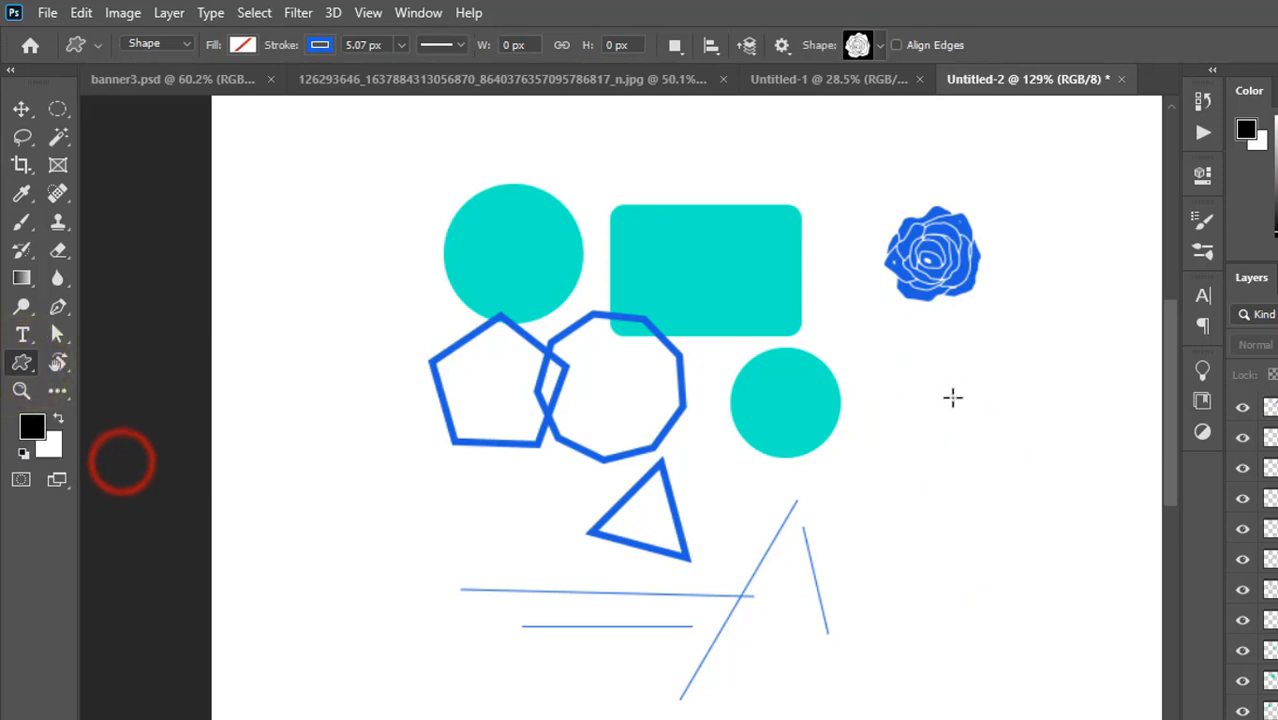
left_click(874, 45)
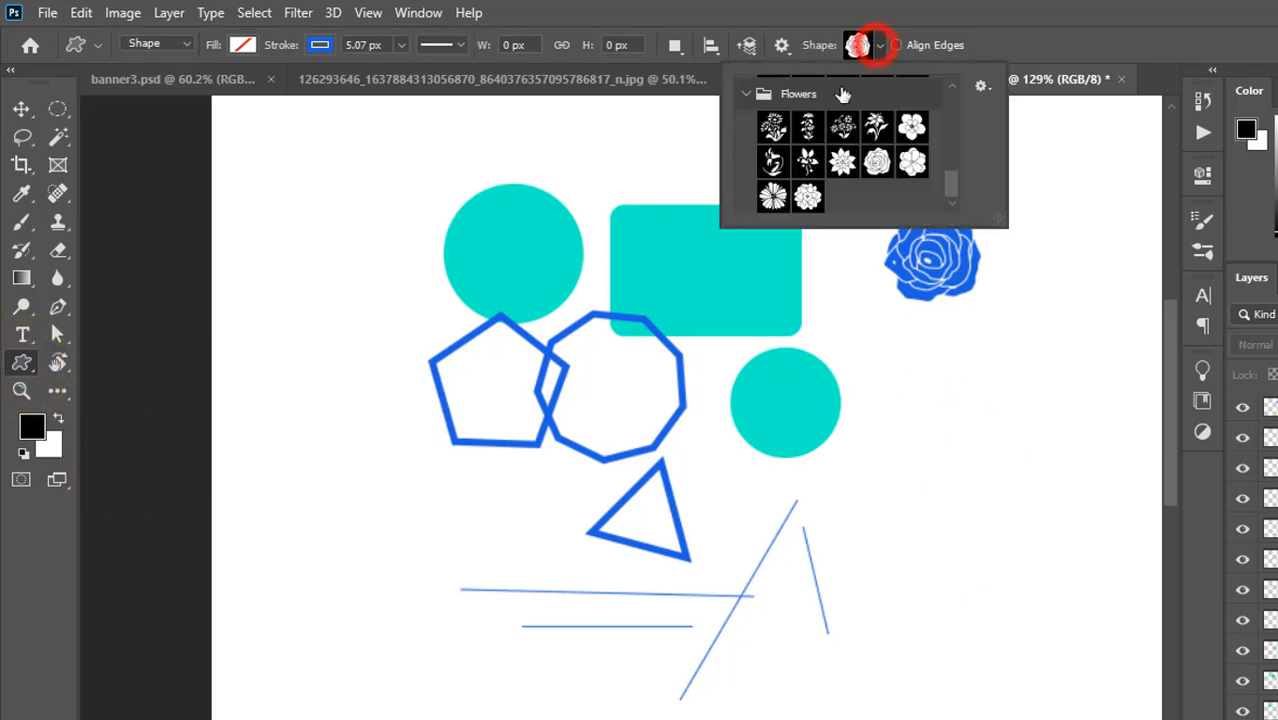
left_click(745, 93)
scroll(790, 120, "up", 5)
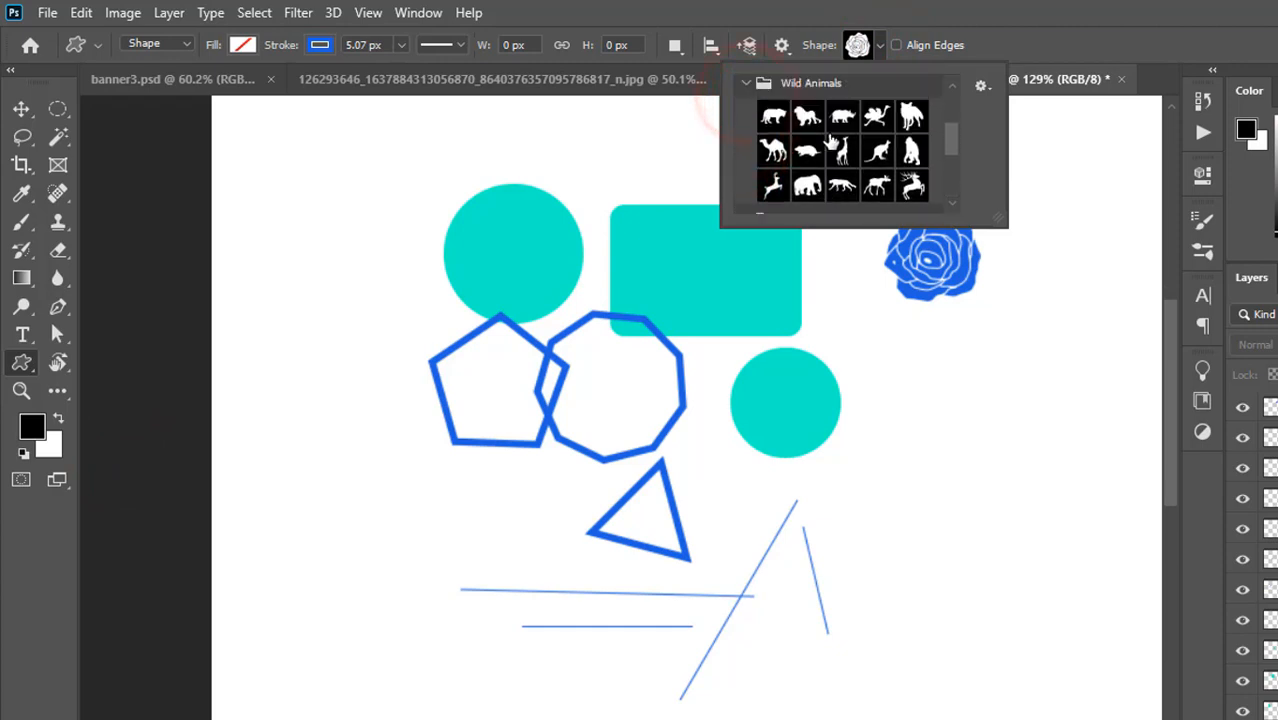
scroll(836, 137, "up", 1)
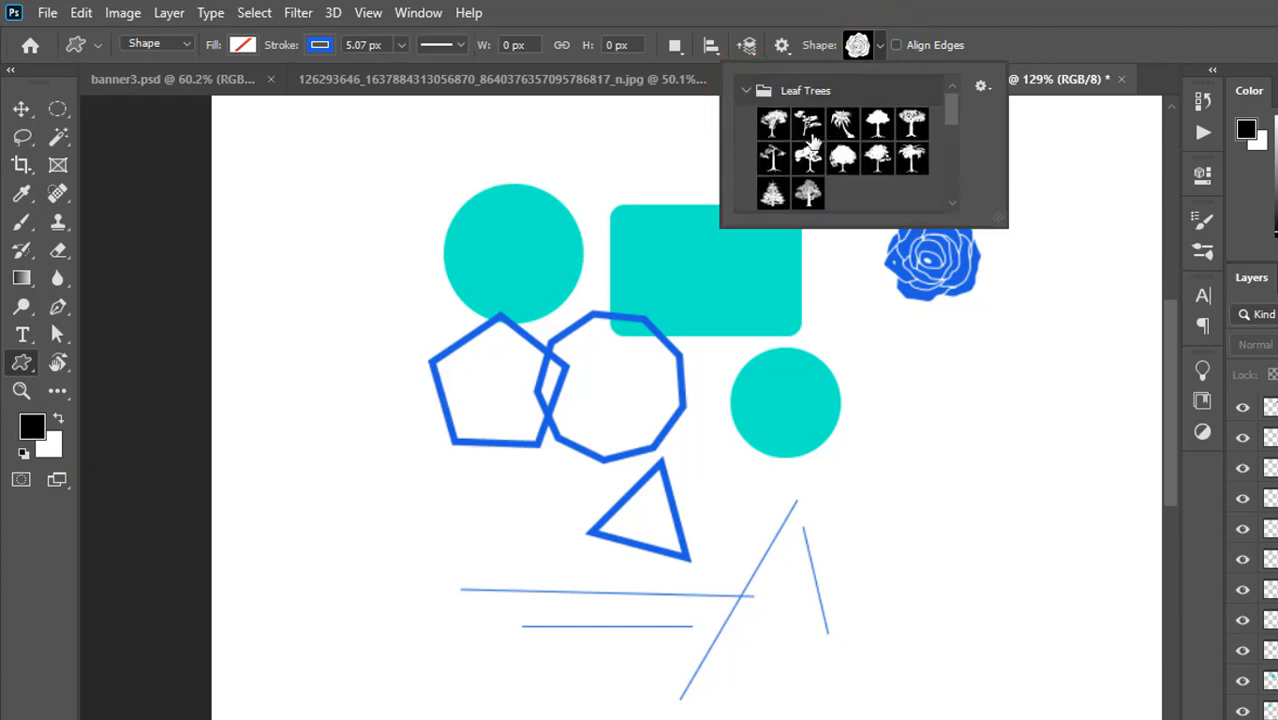
left_click(843, 122)
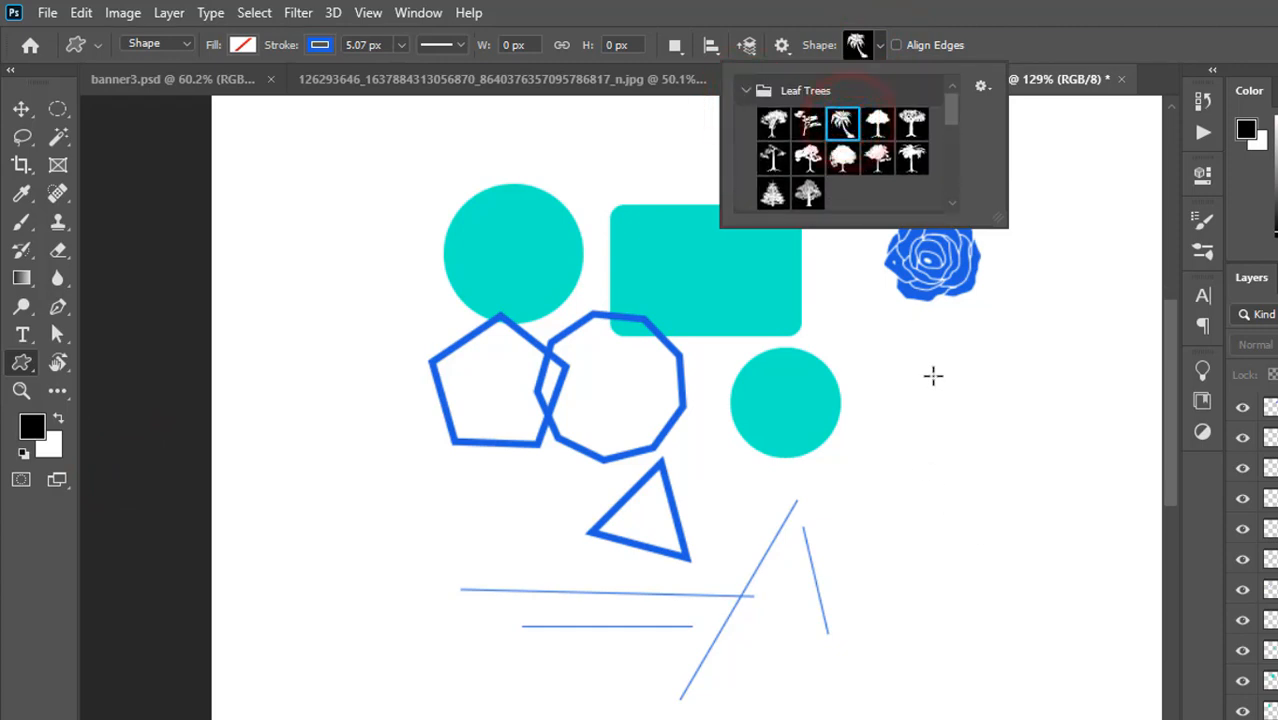
left_click_drag(929, 376, 1021, 553)
- Duplicate the palm into an overlapping row of five and move the rightmost palm closer to its neighbour
left_click(21, 108)
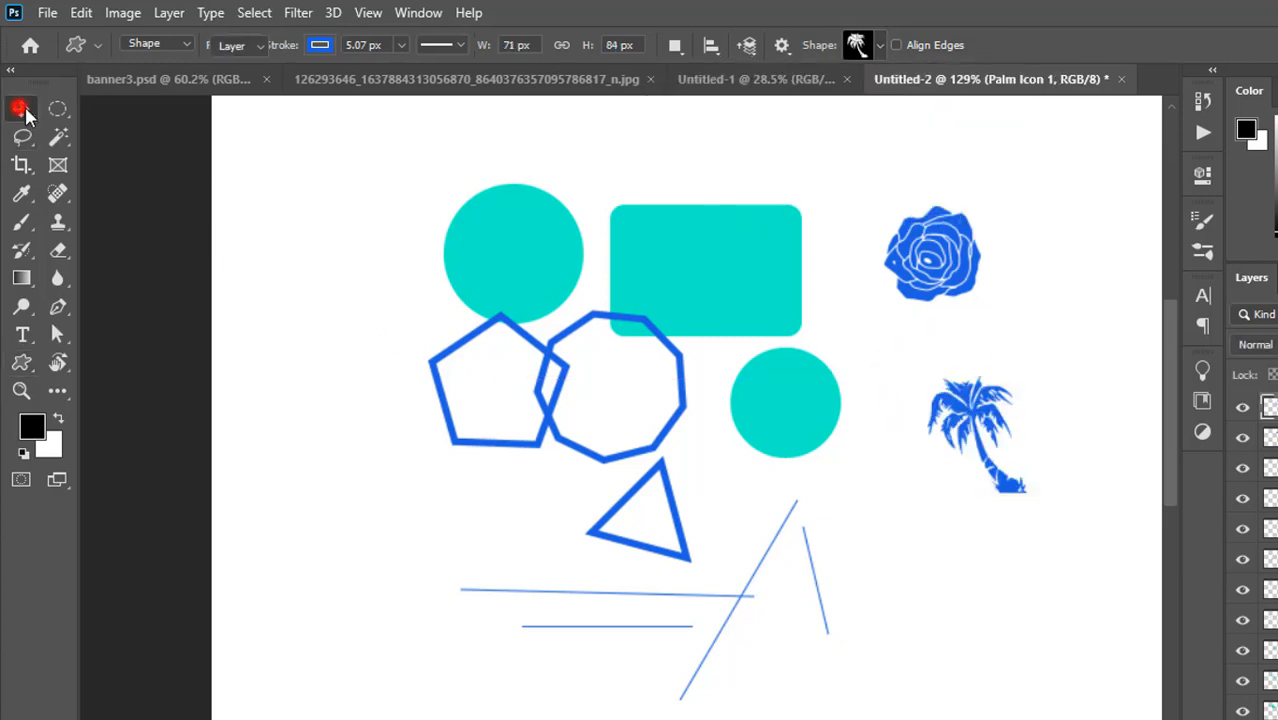
left_click(948, 563)
scroll(1013, 473, "up", 3)
scroll(1013, 473, "down", 3)
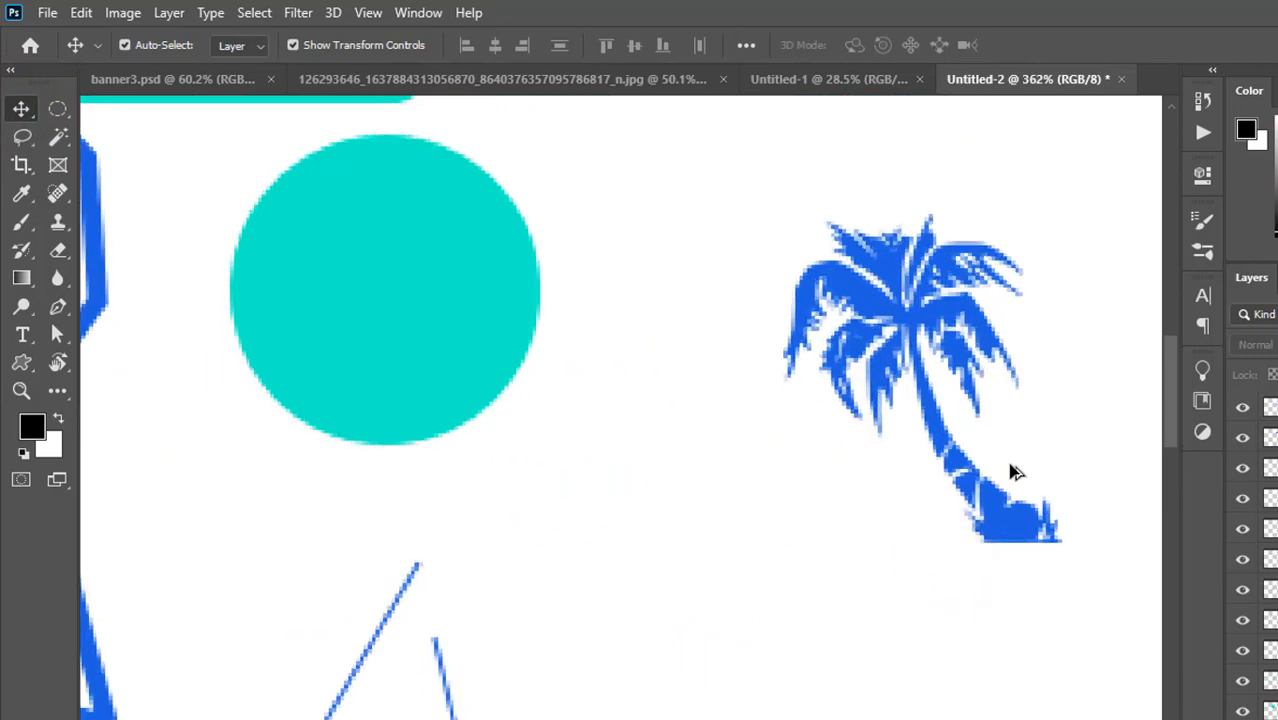
left_click_drag(1016, 492, 951, 469)
left_click(952, 591)
left_click(978, 637)
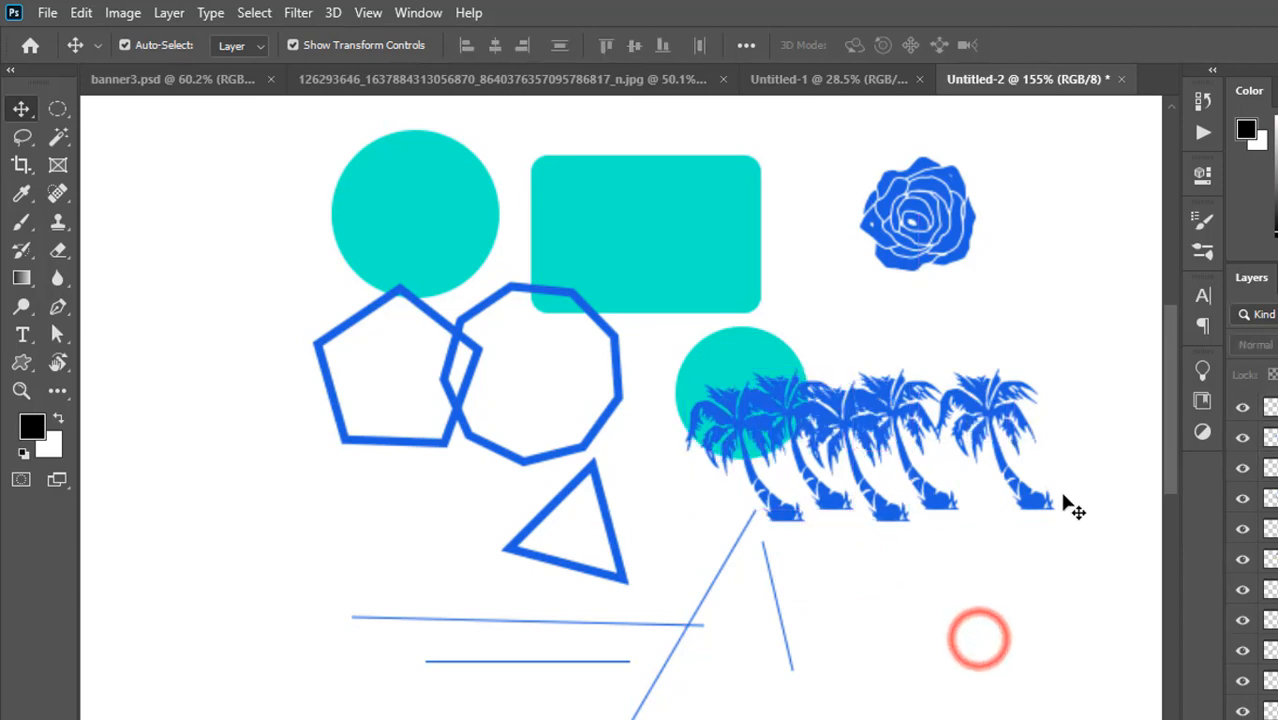
mouse_move(1026, 500)
left_mouse_down()
mouse_move(996, 503)
mouse_move(1024, 500)
left_mouse_up()
left_click(947, 602)
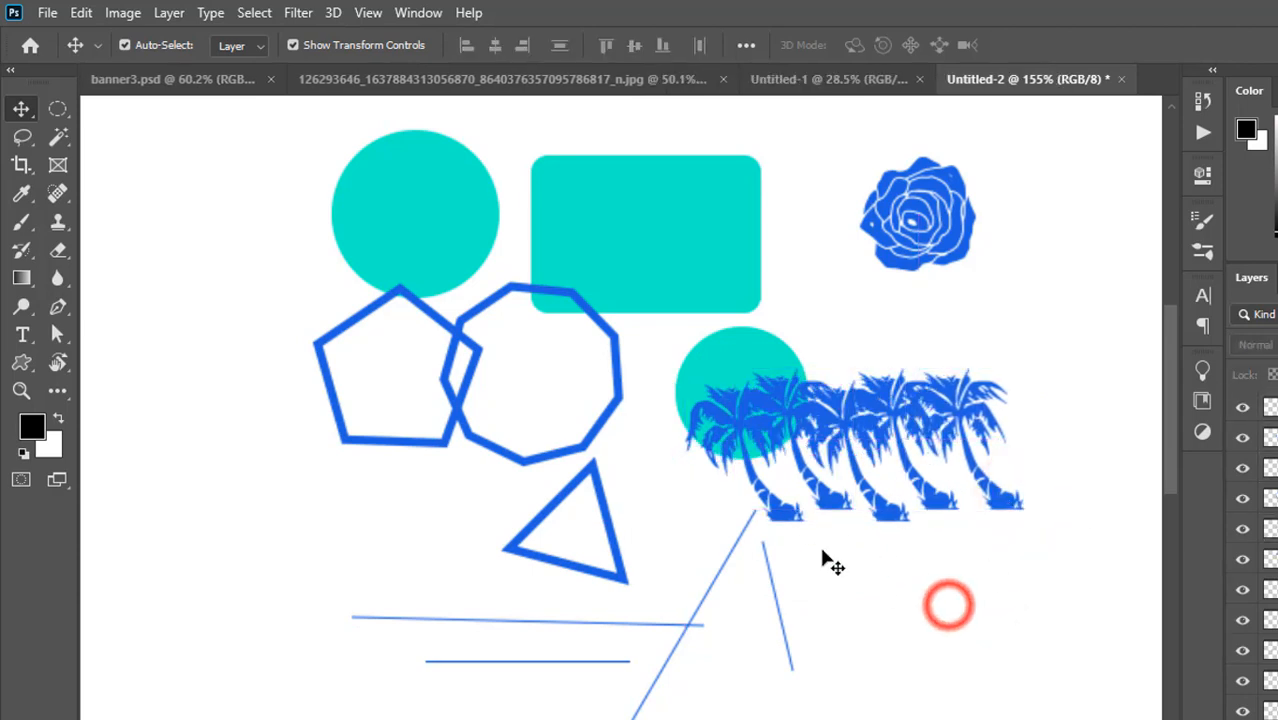
- Move the row of palms up and right beneath the rose, and move the small circle onto the rounded rectangle
left_click_drag(720, 481, 1094, 418)
left_click(990, 558)
left_click_drag(845, 294, 598, 247)
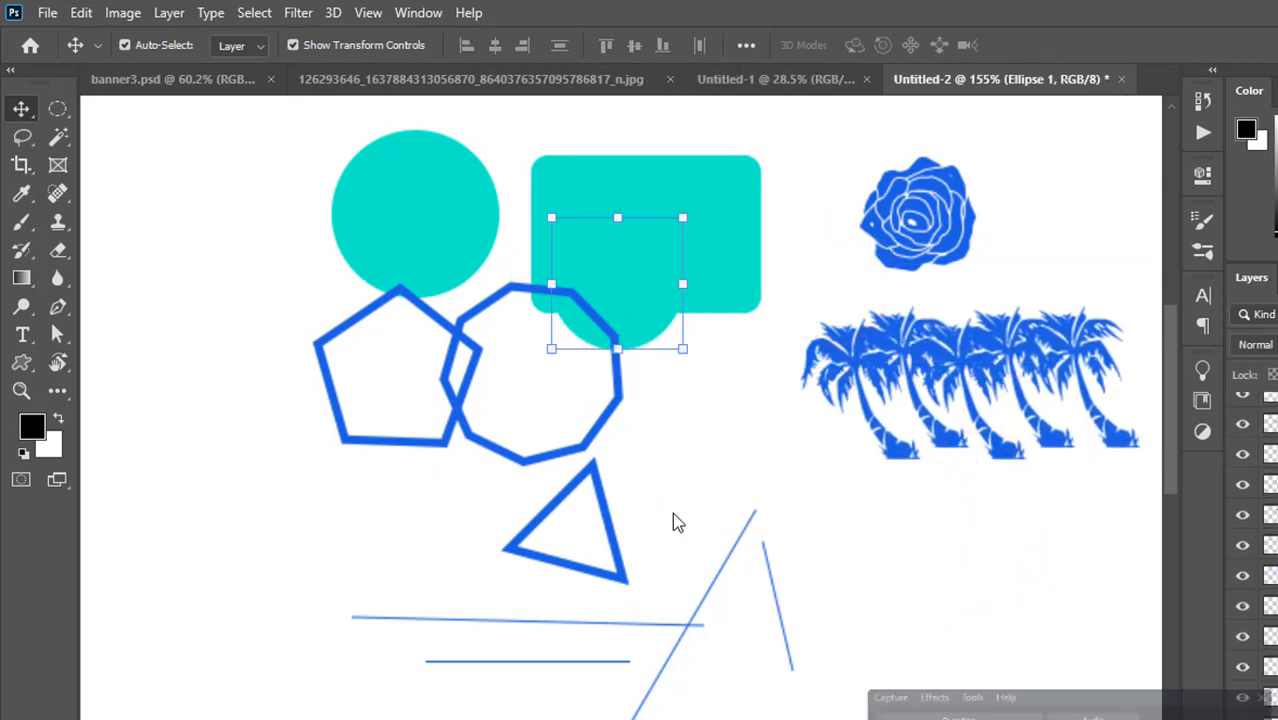
- Pan the canvas slightly up and to the left with the Hand tool
left_click(24, 366)
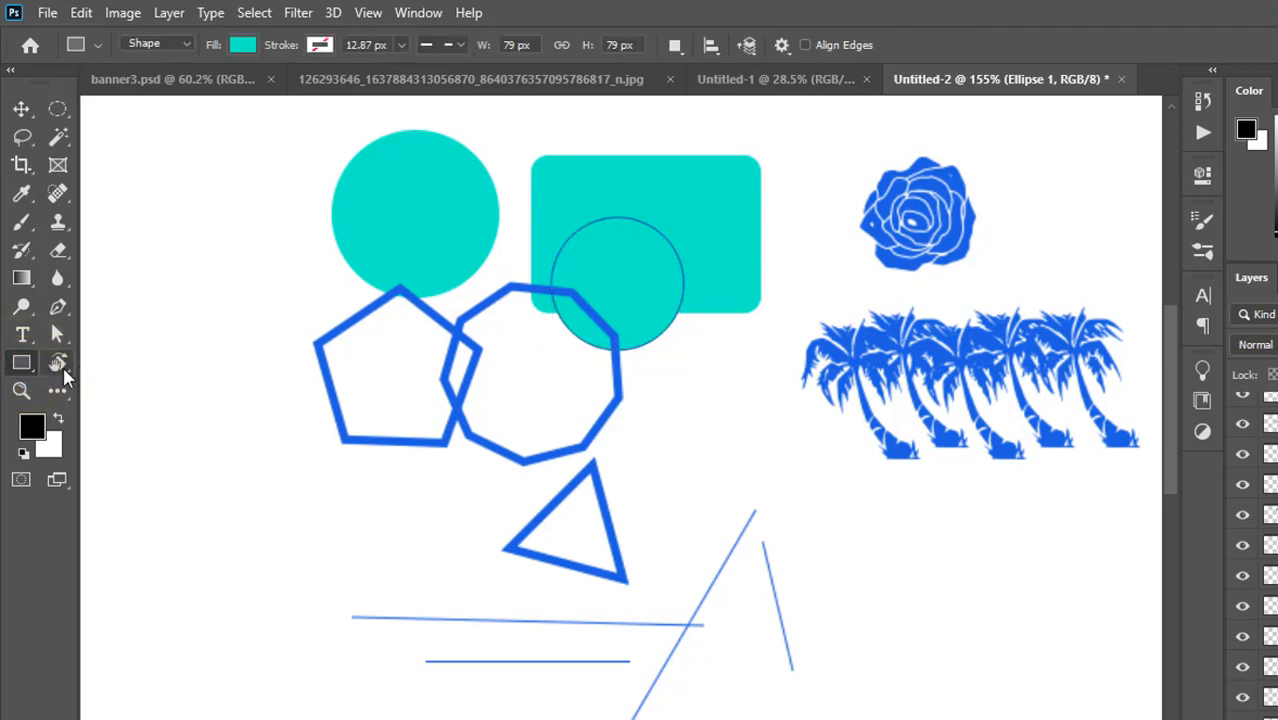
left_click(58, 364)
left_click(135, 362)
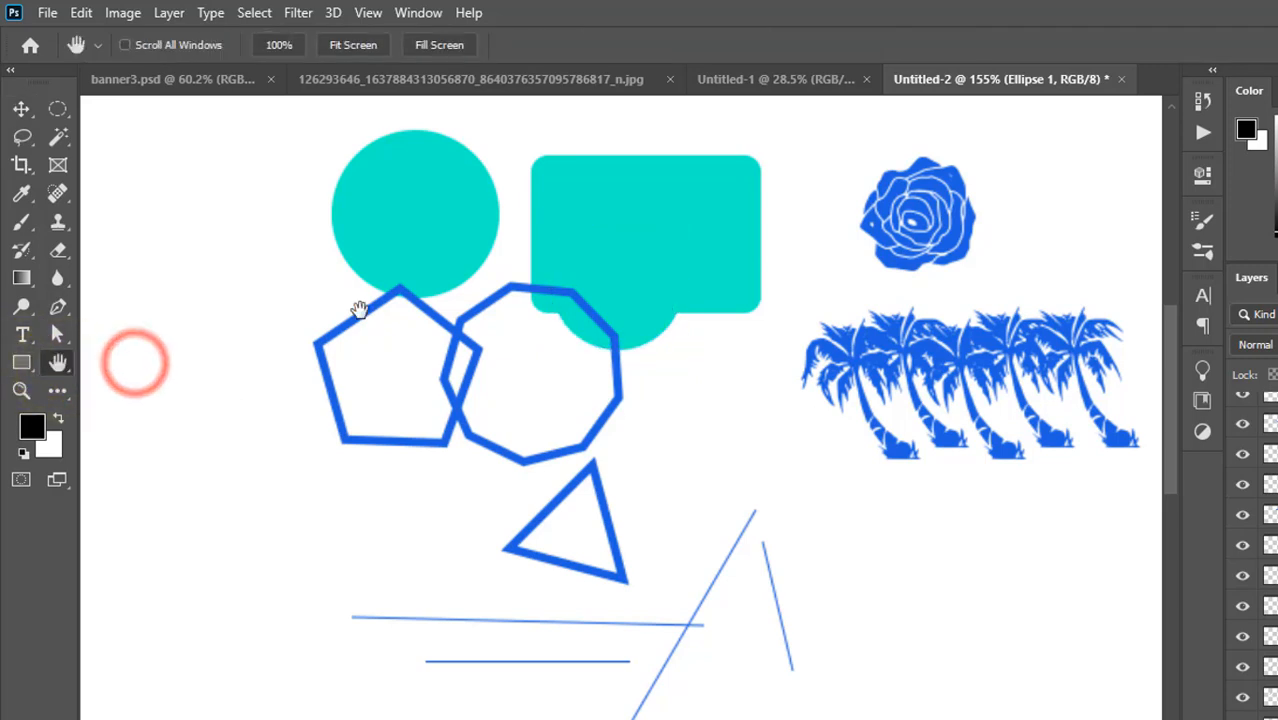
left_click_drag(342, 368, 273, 286)
- Rotate the canvas view to about 167° with the Rotate View tool, and undo the moves of the small circle and palm row
left_click(58, 364)
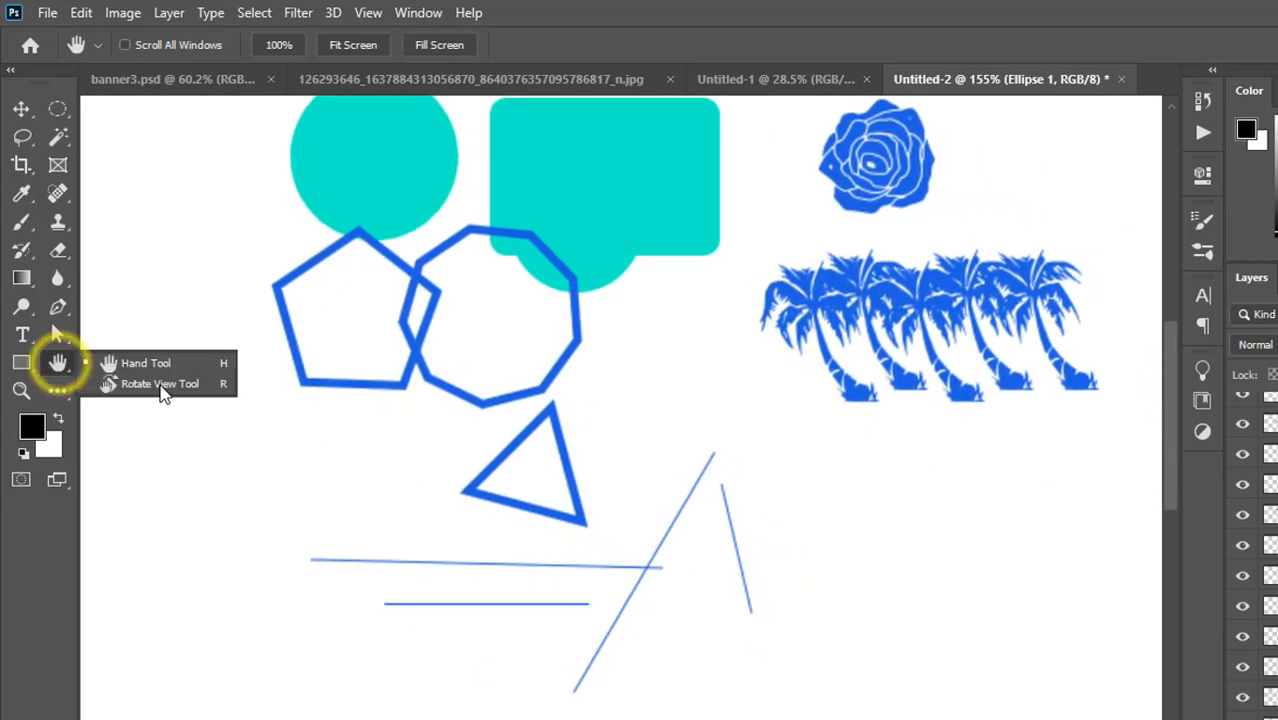
scroll(593, 392, "down", 3)
scroll(593, 392, "down", 2)
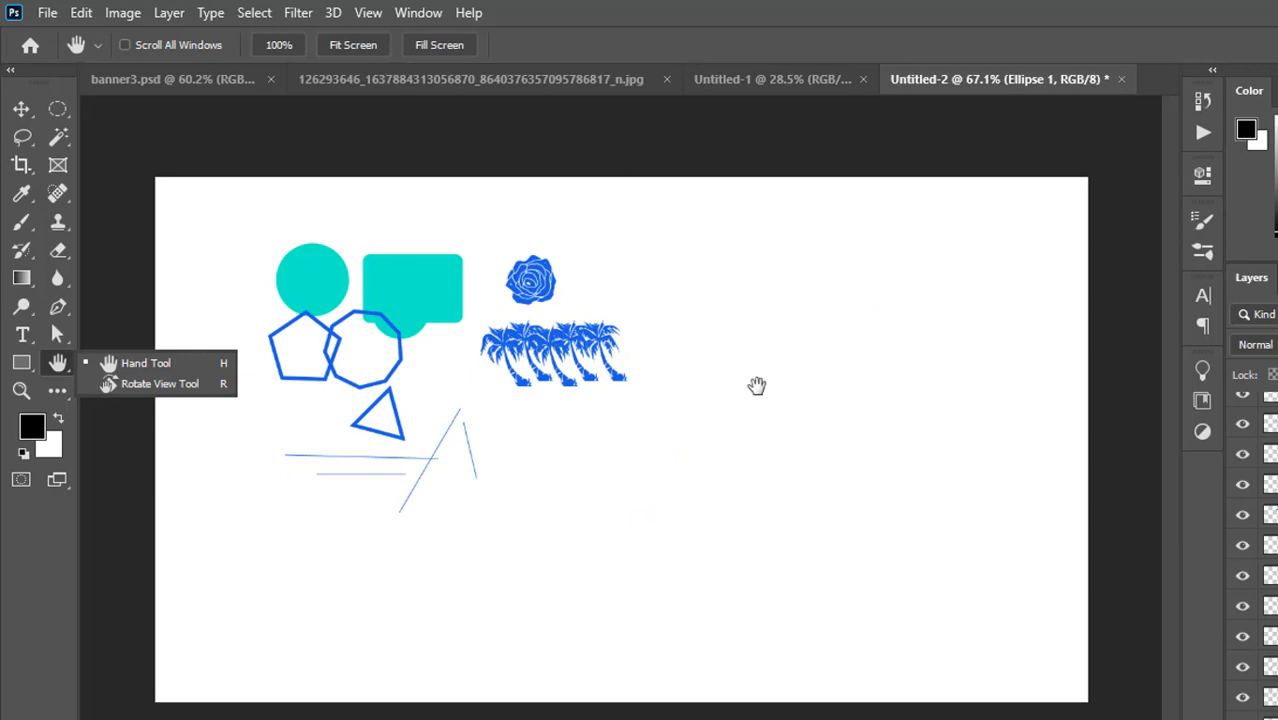
left_click(143, 386)
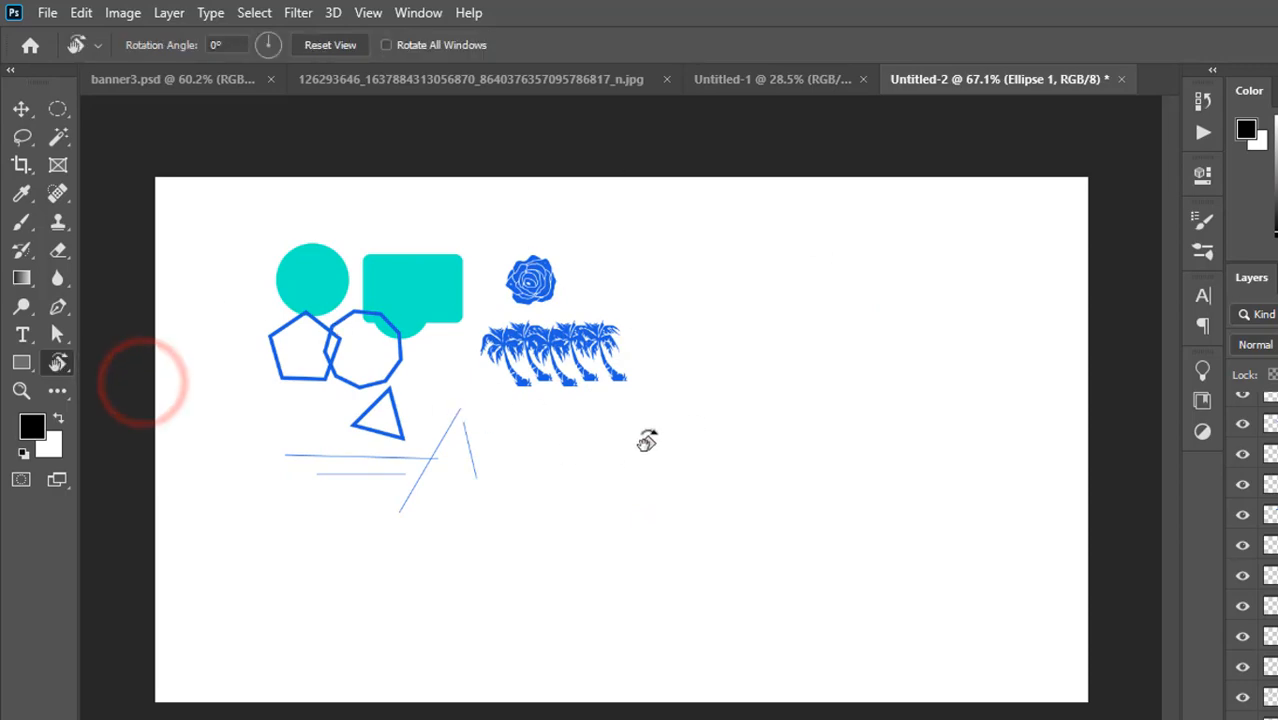
left_click_drag(650, 442, 560, 434)
key("ctrl+z")
key("ctrl+z")
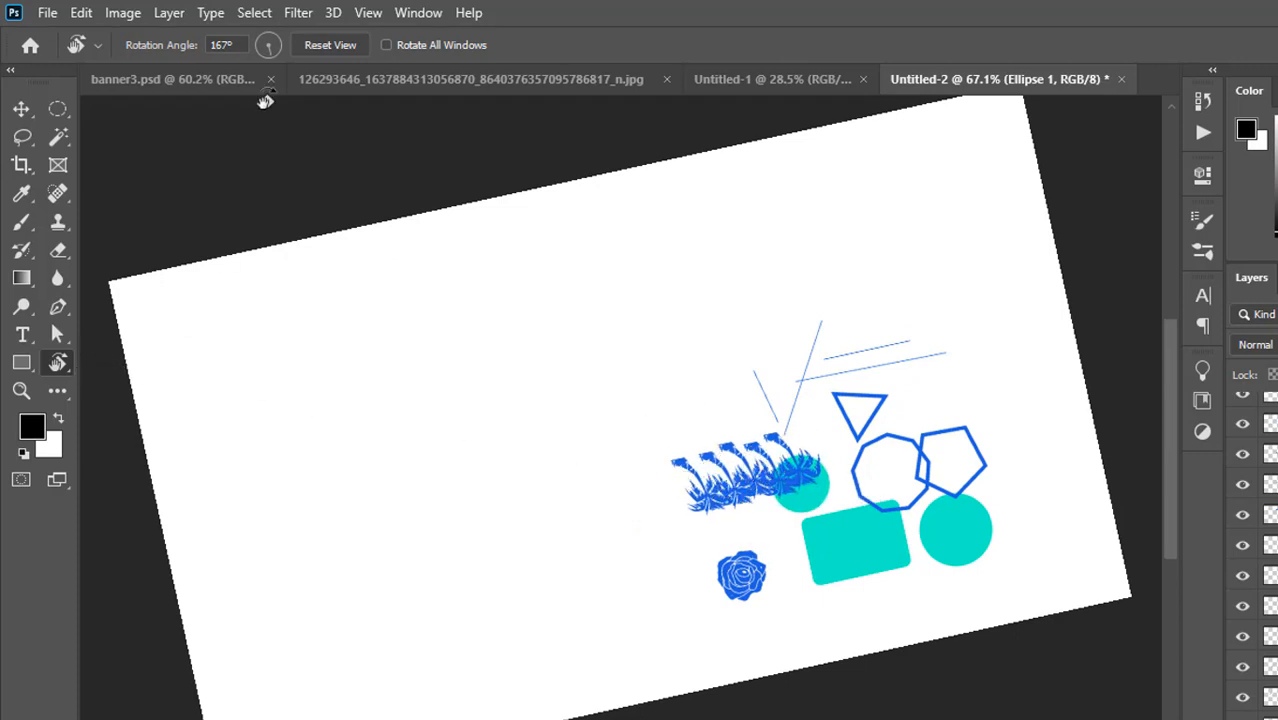
- Set the view rotation angle to 0° and switch back to the Hand tool
type("0")
key("Return")
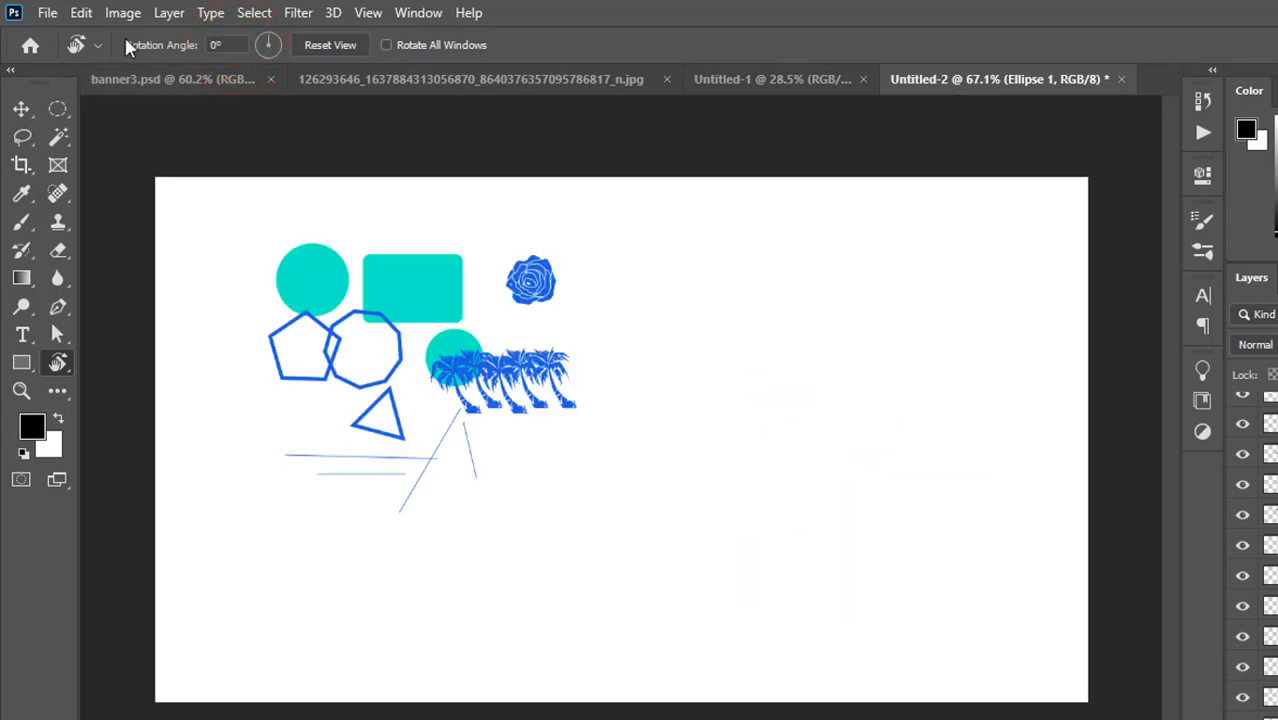
right_click(60, 363)
left_click(131, 370)
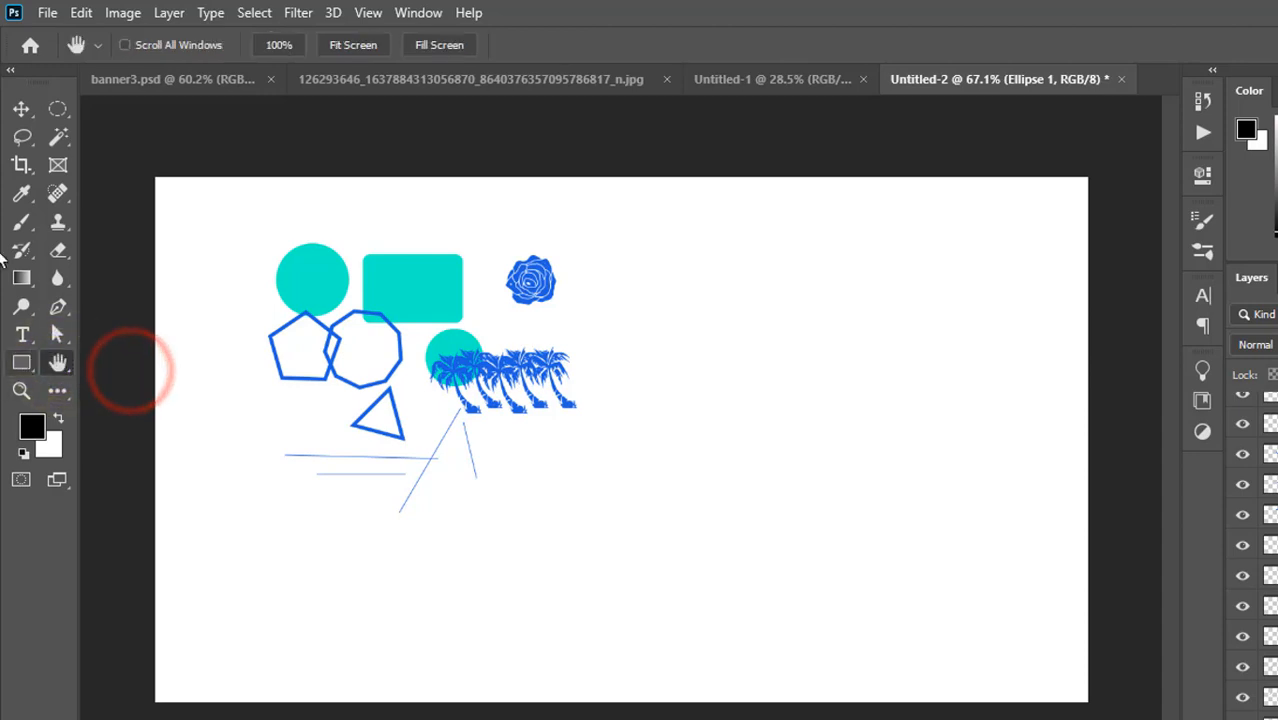
- Move the turquoise rounded rectangle to the empty right half of the canvas with the Move tool
left_click(16, 102)
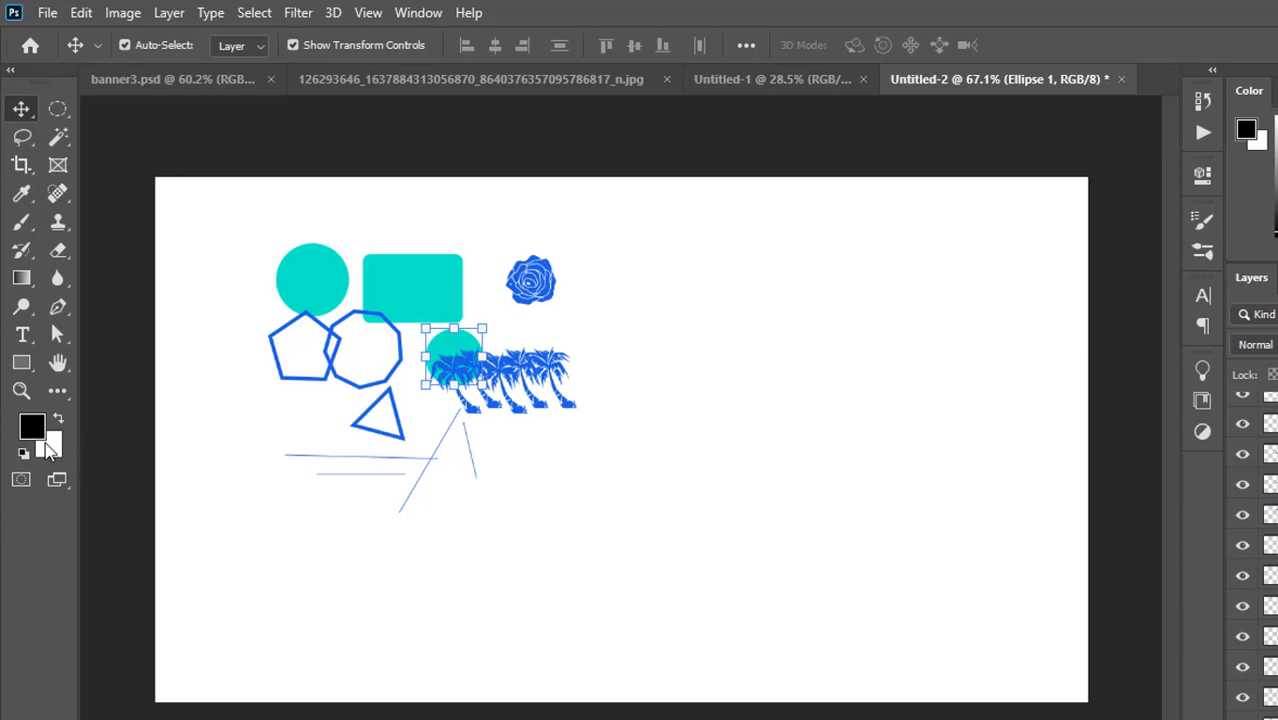
key("u")
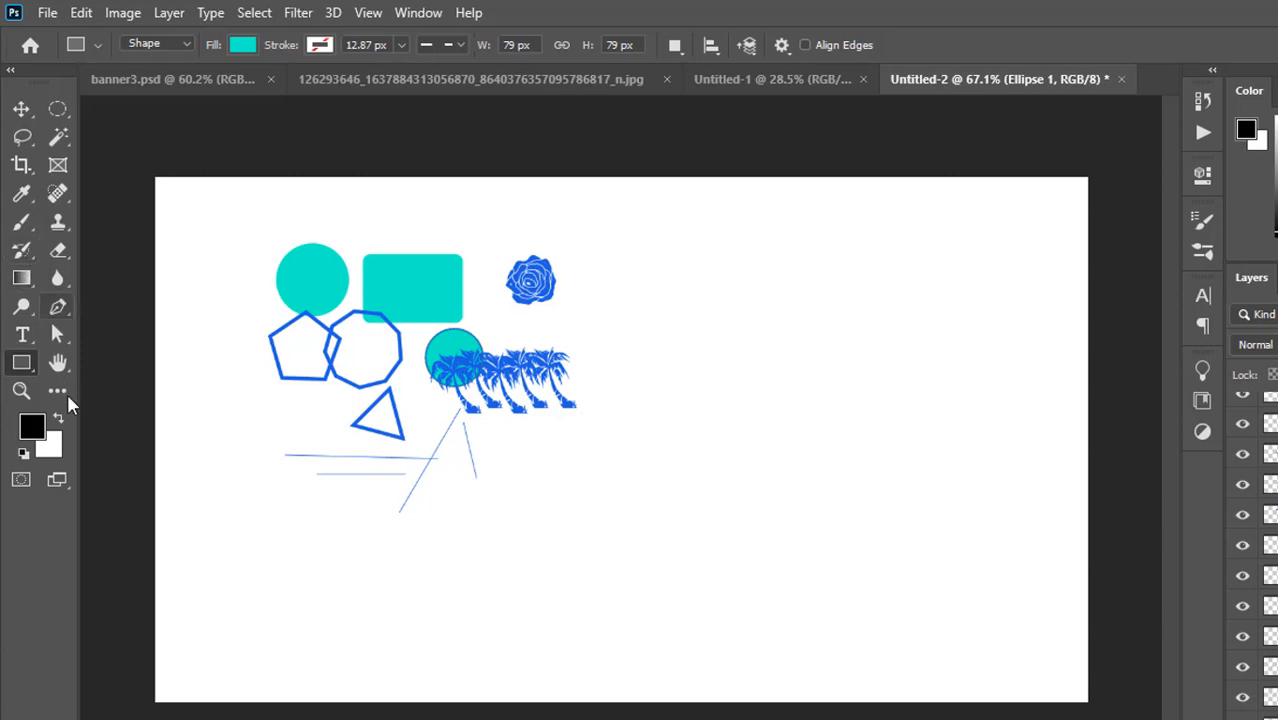
left_click(33, 106)
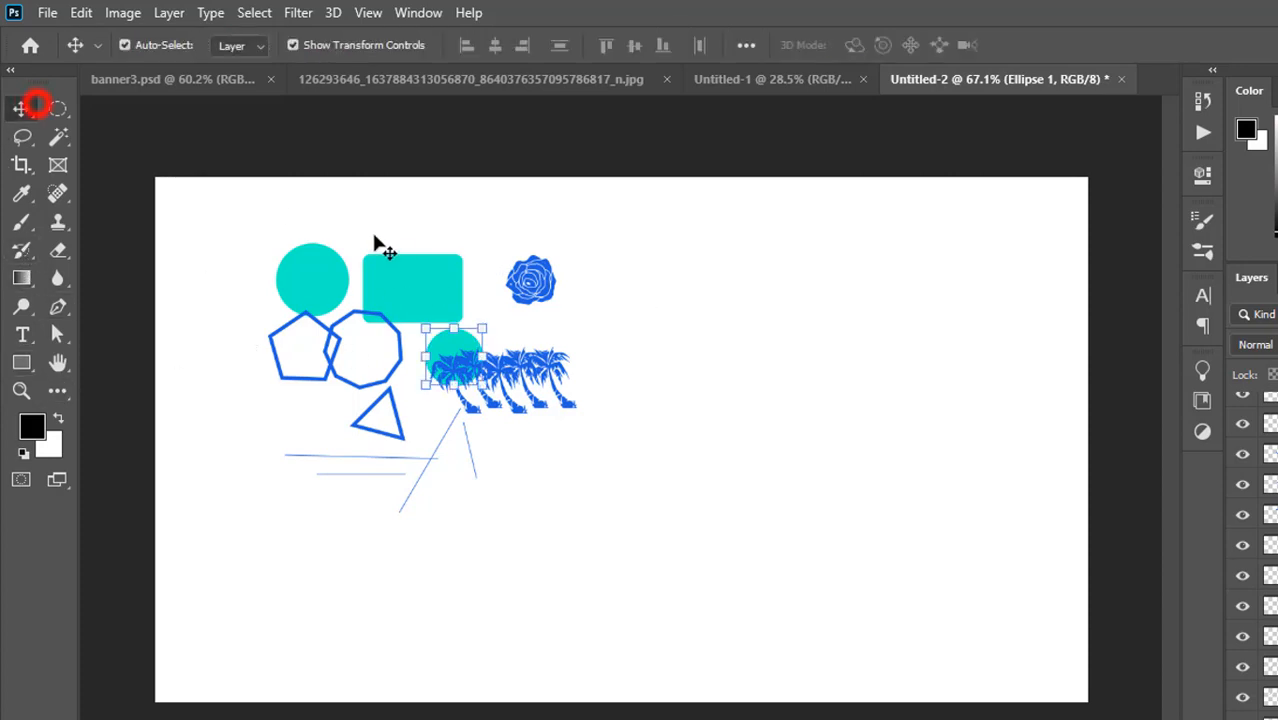
left_click_drag(455, 290, 862, 358)
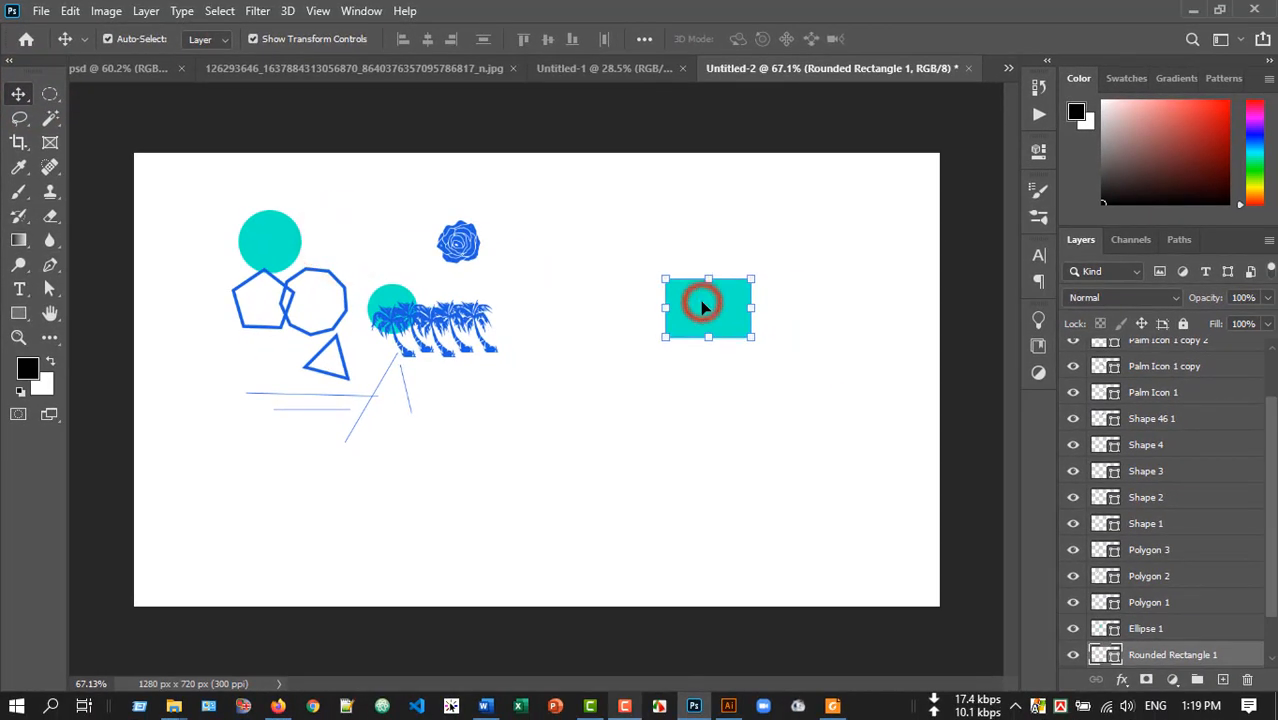
- Rasterize the Rounded Rectangle 1 layer
right_click(1180, 655)
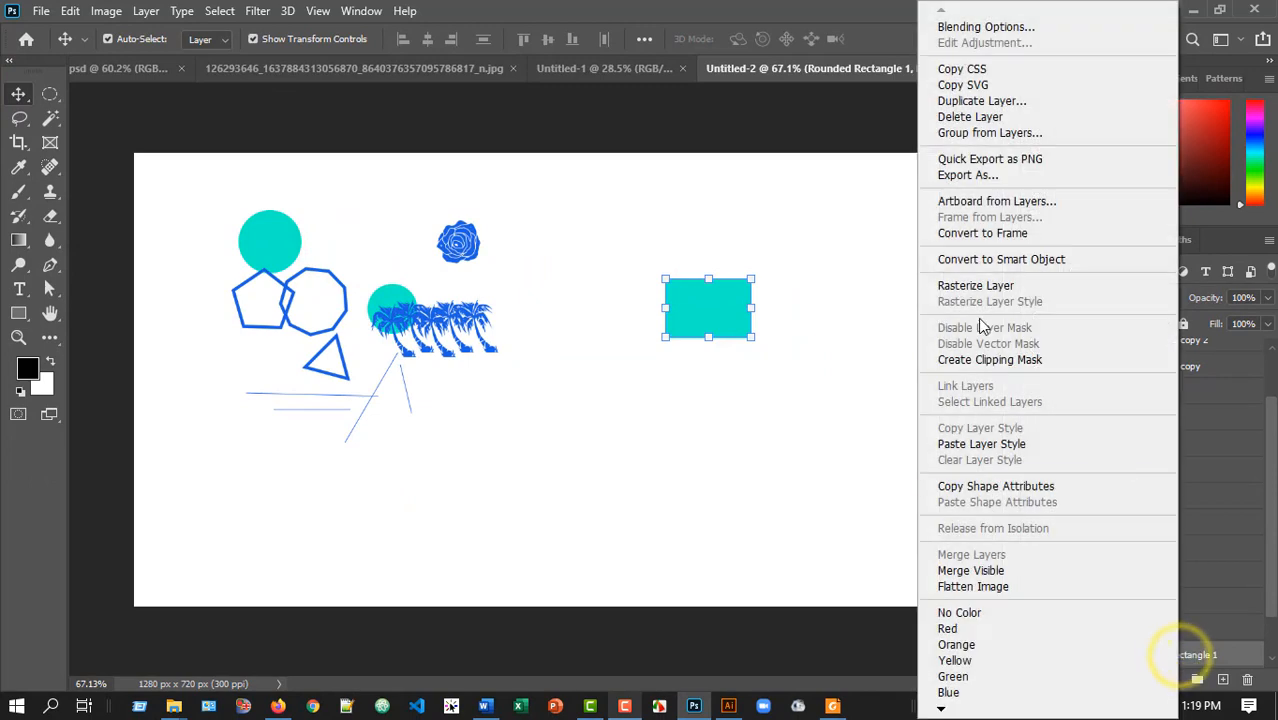
left_click(998, 286)
left_click(799, 400)
left_click(697, 308)
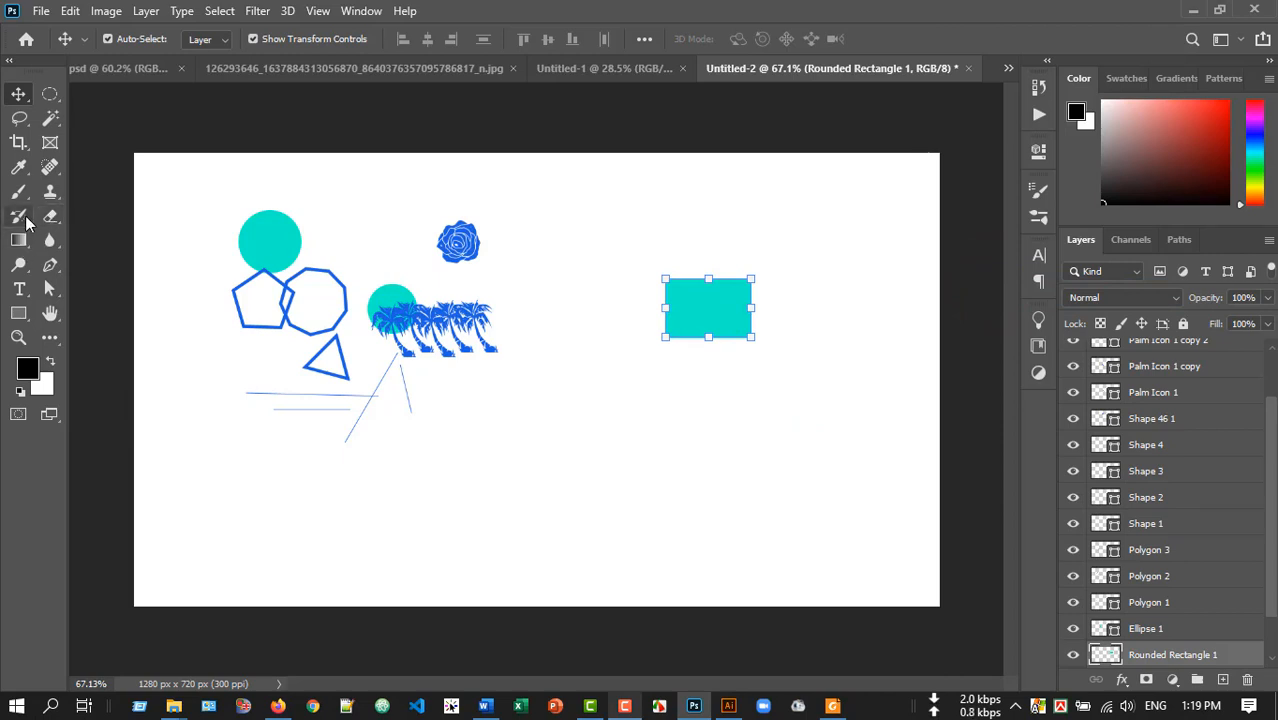
- Fill the rounded rectangle with a light red foreground color using the Paint Bucket, and deselect its layer with the Move tool
left_click_drag(18, 240, 92, 258)
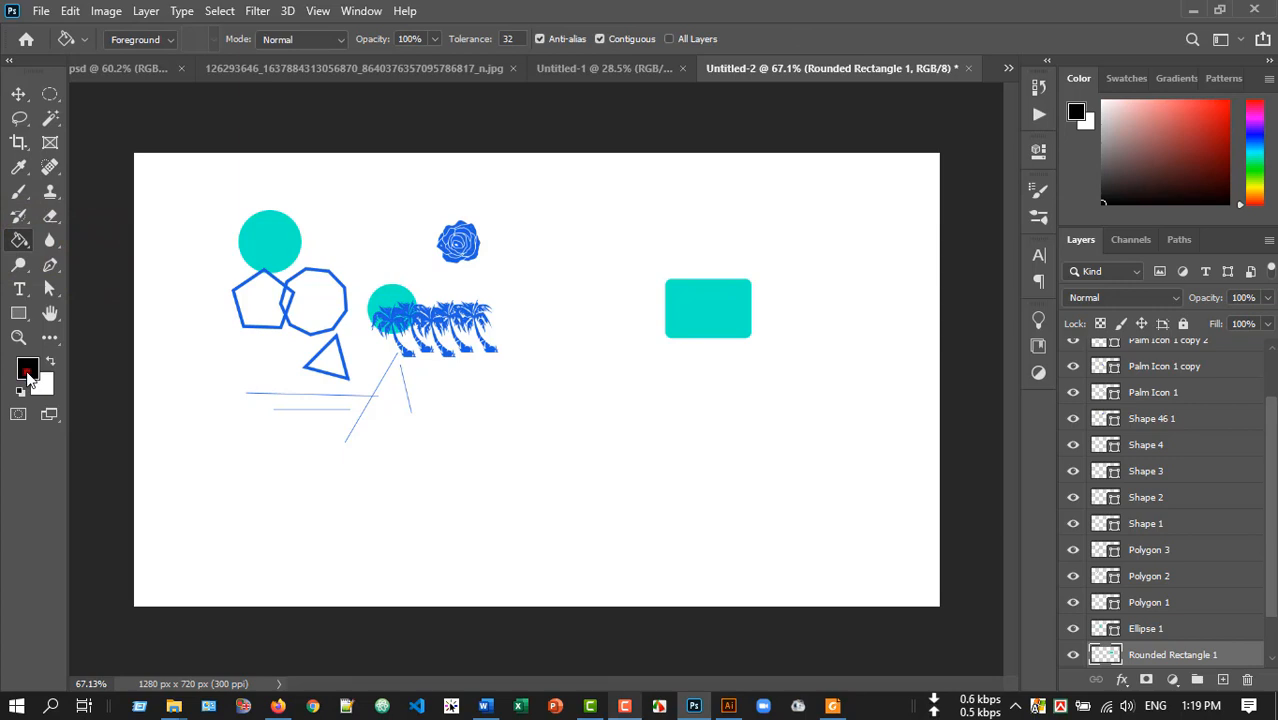
left_click(27, 372)
left_click_drag(966, 239, 934, 217)
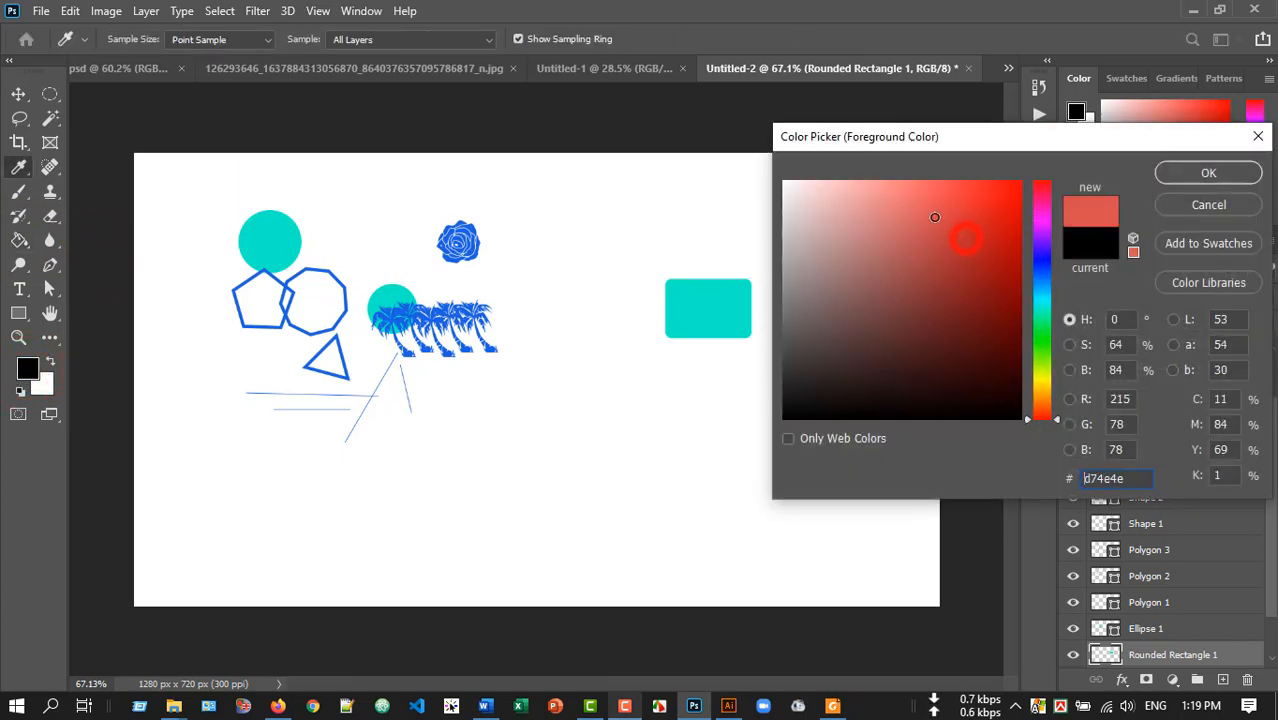
left_click(1210, 172)
left_click(697, 298)
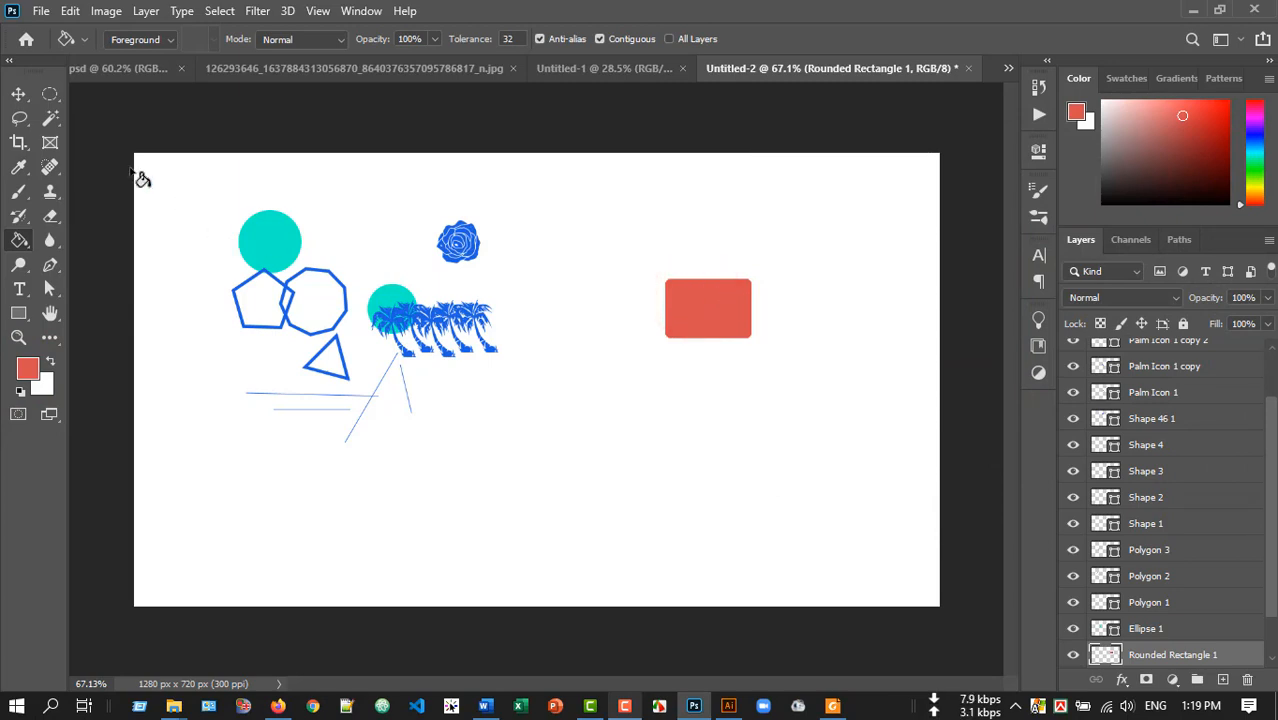
left_click(19, 95)
left_click(437, 454)
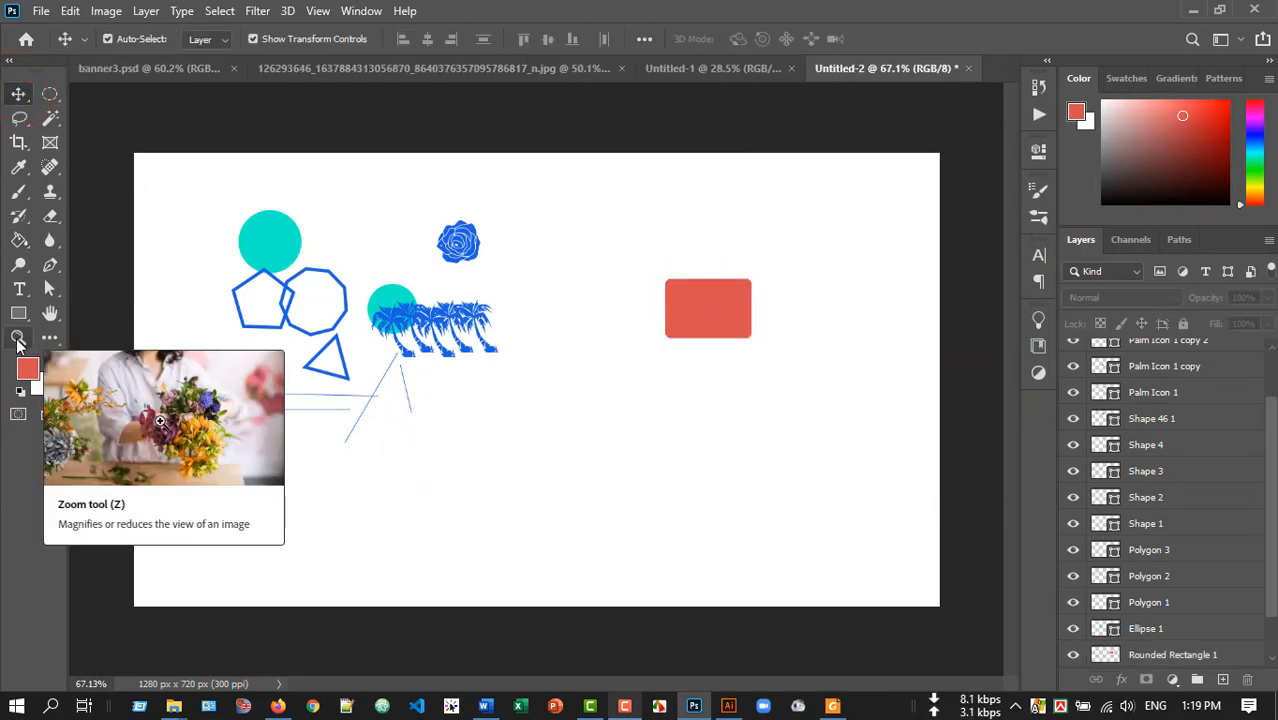
- With the Zoom tool, try the Fill Screen view and leave the canvas at Fit Screen
left_click(18, 340)
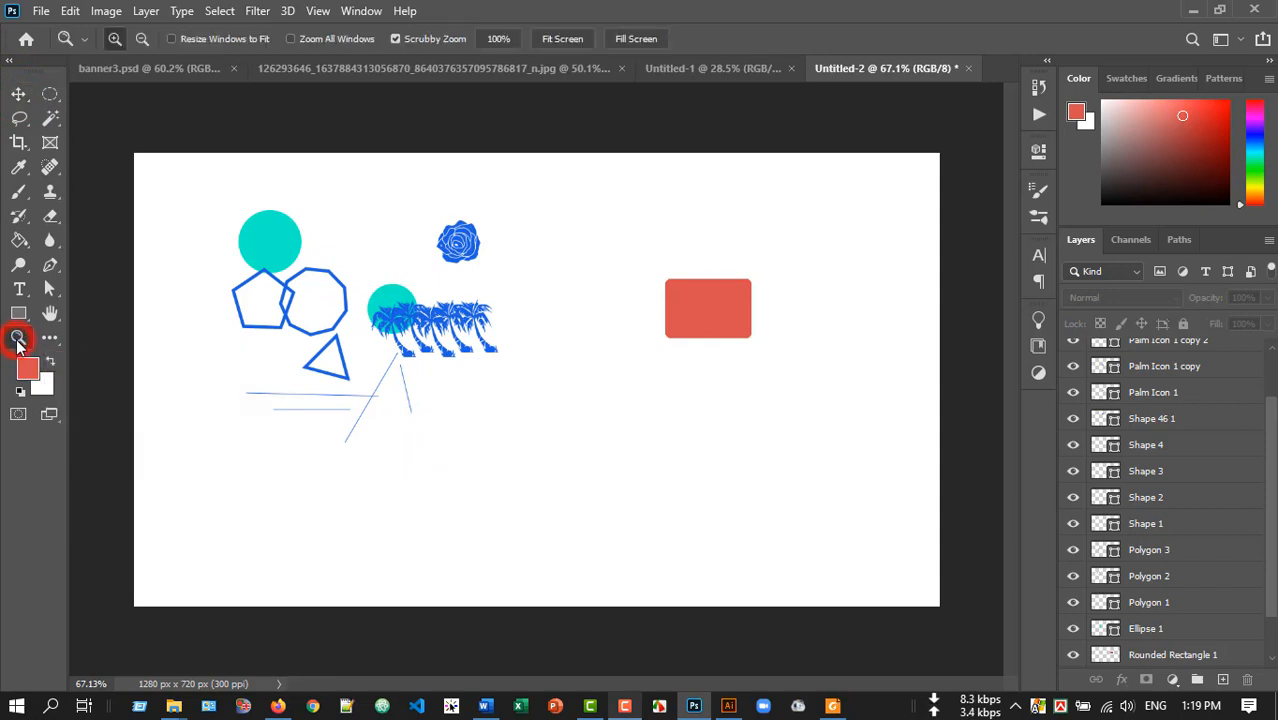
left_click(560, 39)
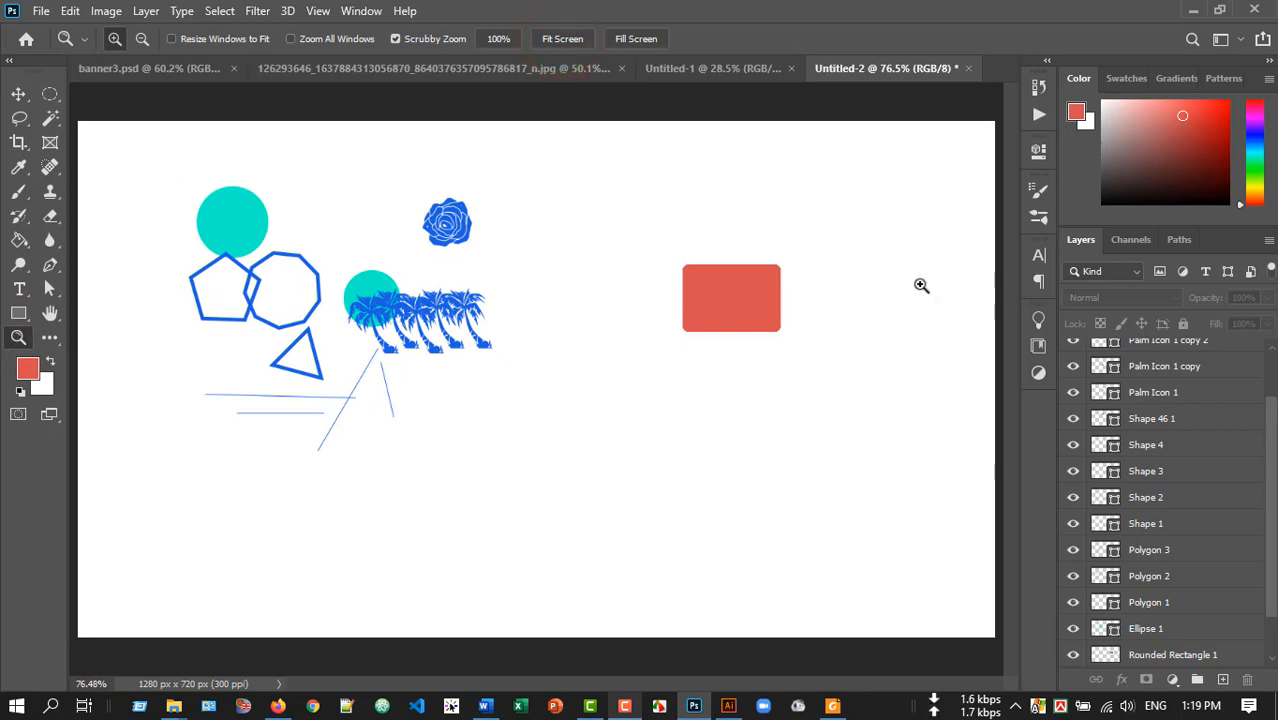
left_click(636, 39)
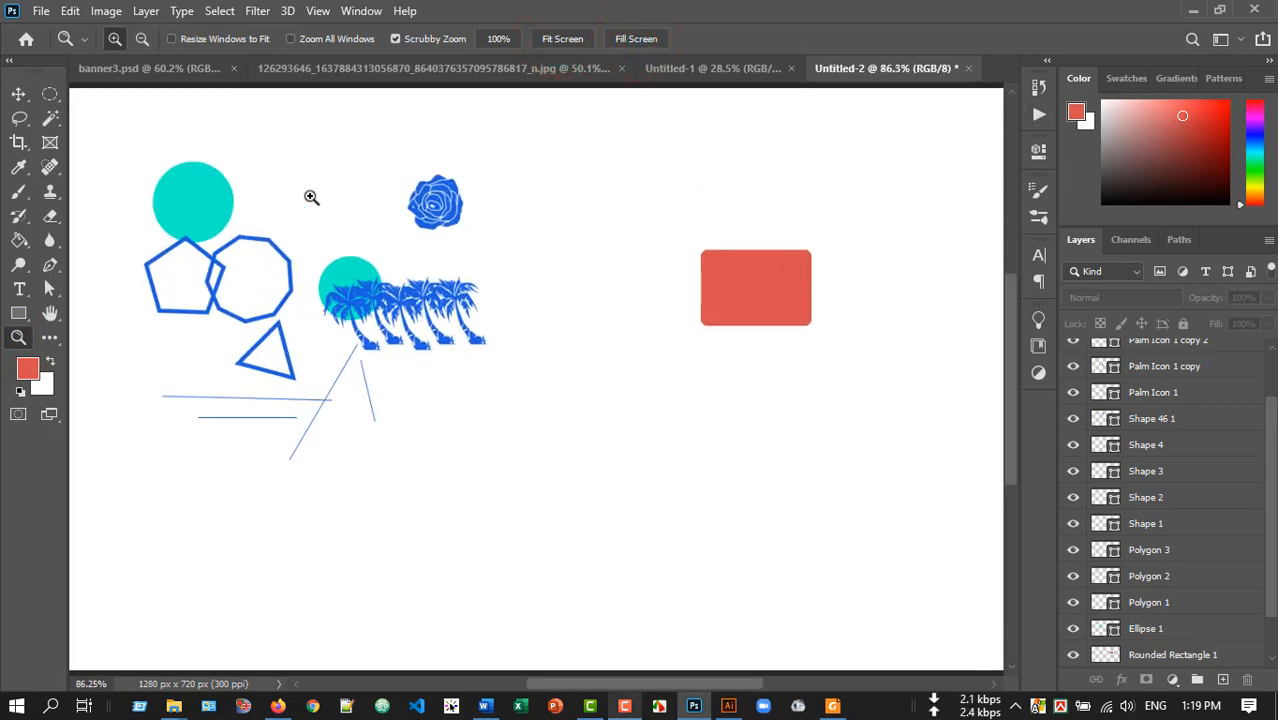
left_click(560, 39)
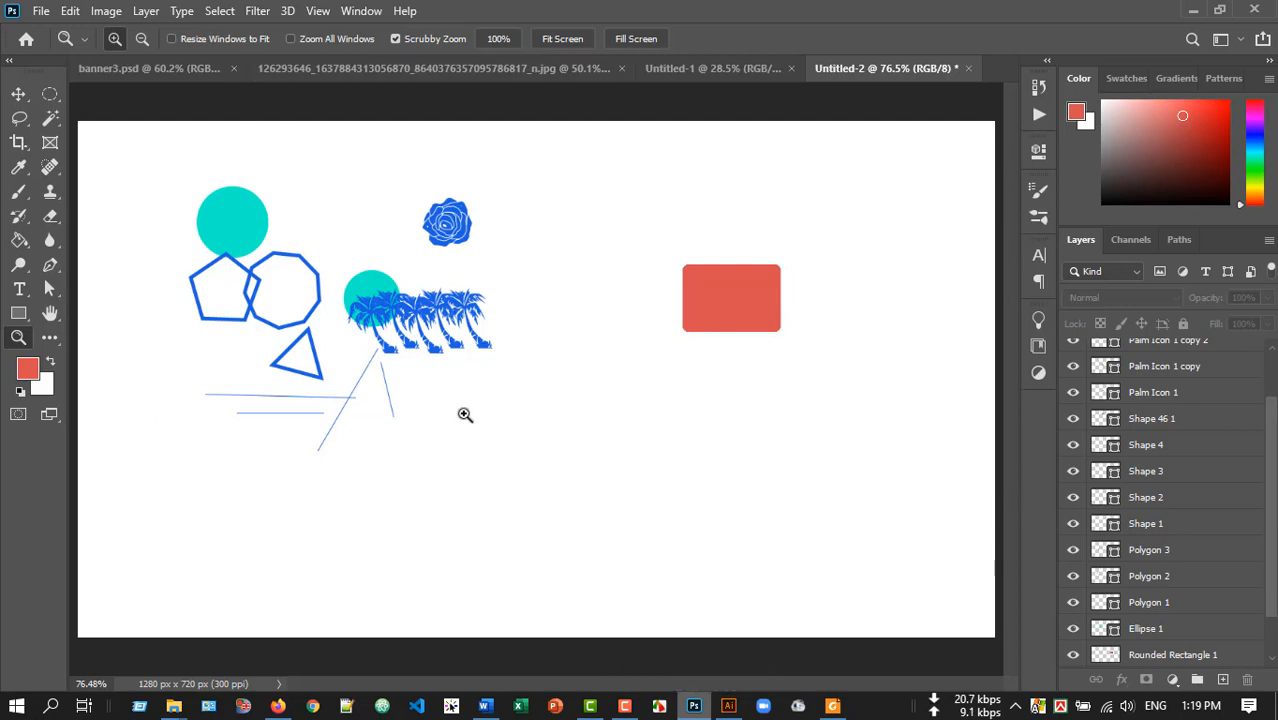
- Look through the full list of tools in the Customize Toolbar dialog and close it without changes
left_click(50, 338)
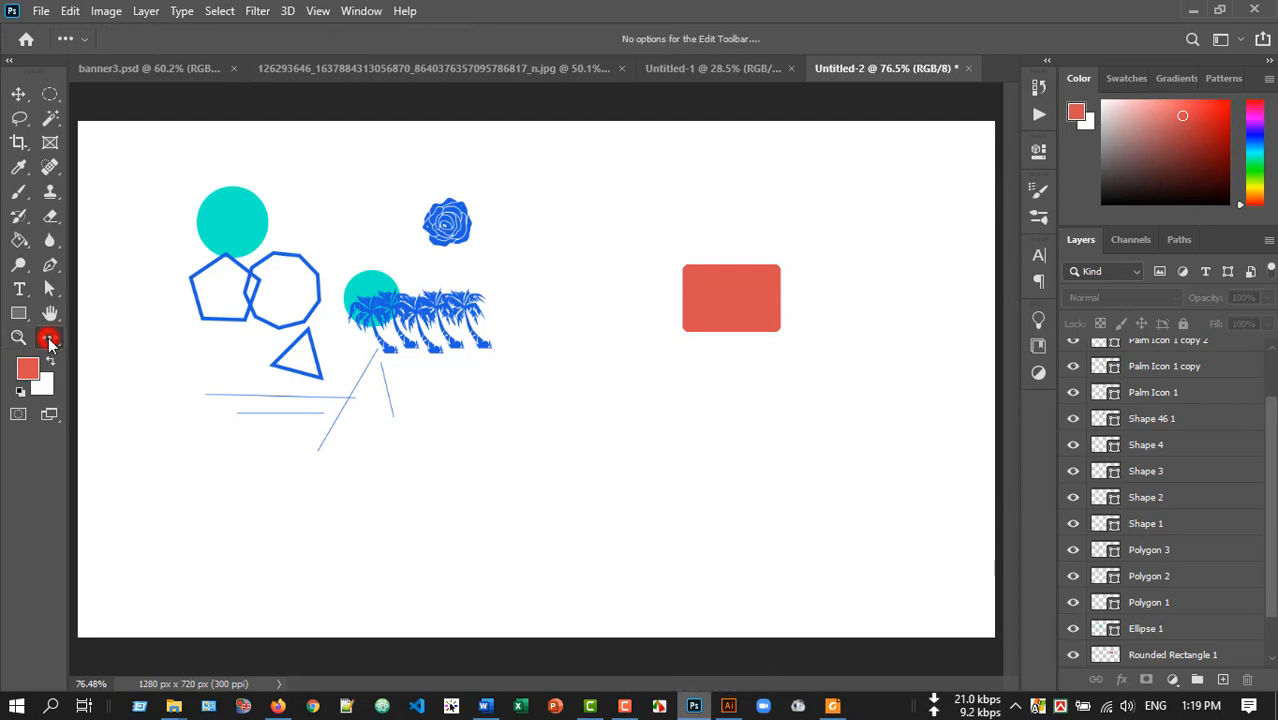
right_click(50, 339)
left_click(138, 339)
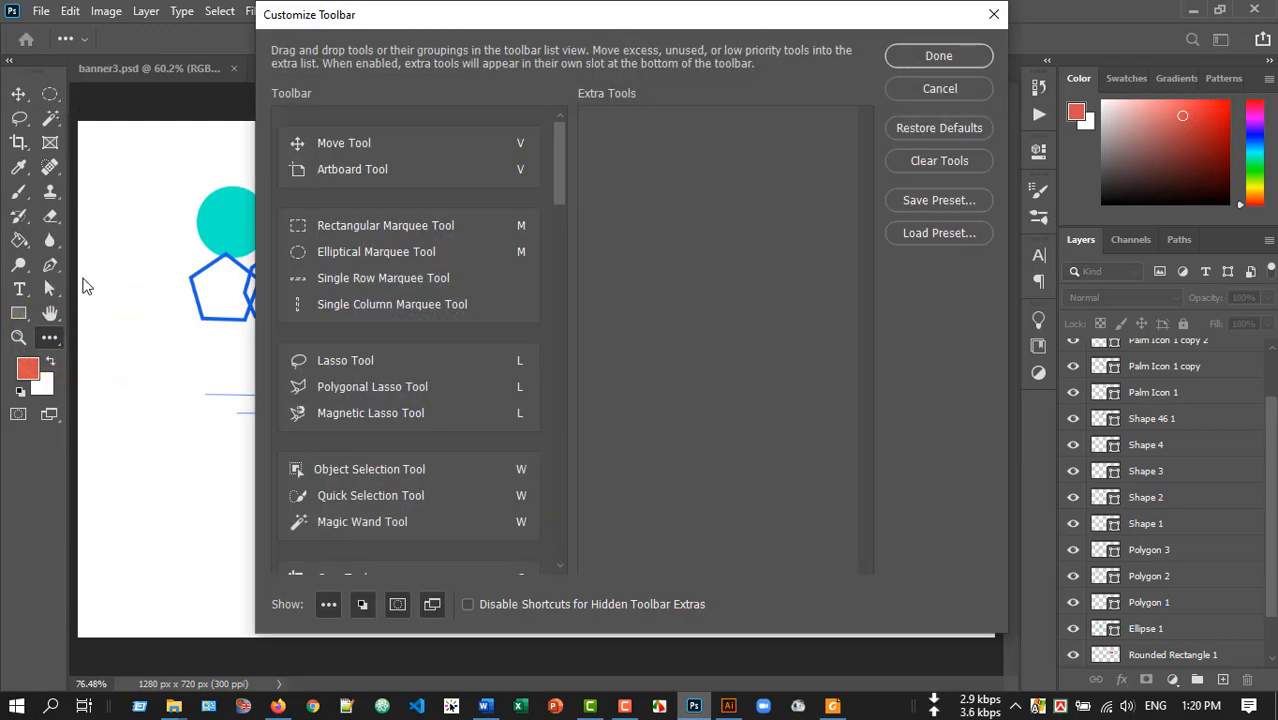
scroll(420, 176, "down", 10)
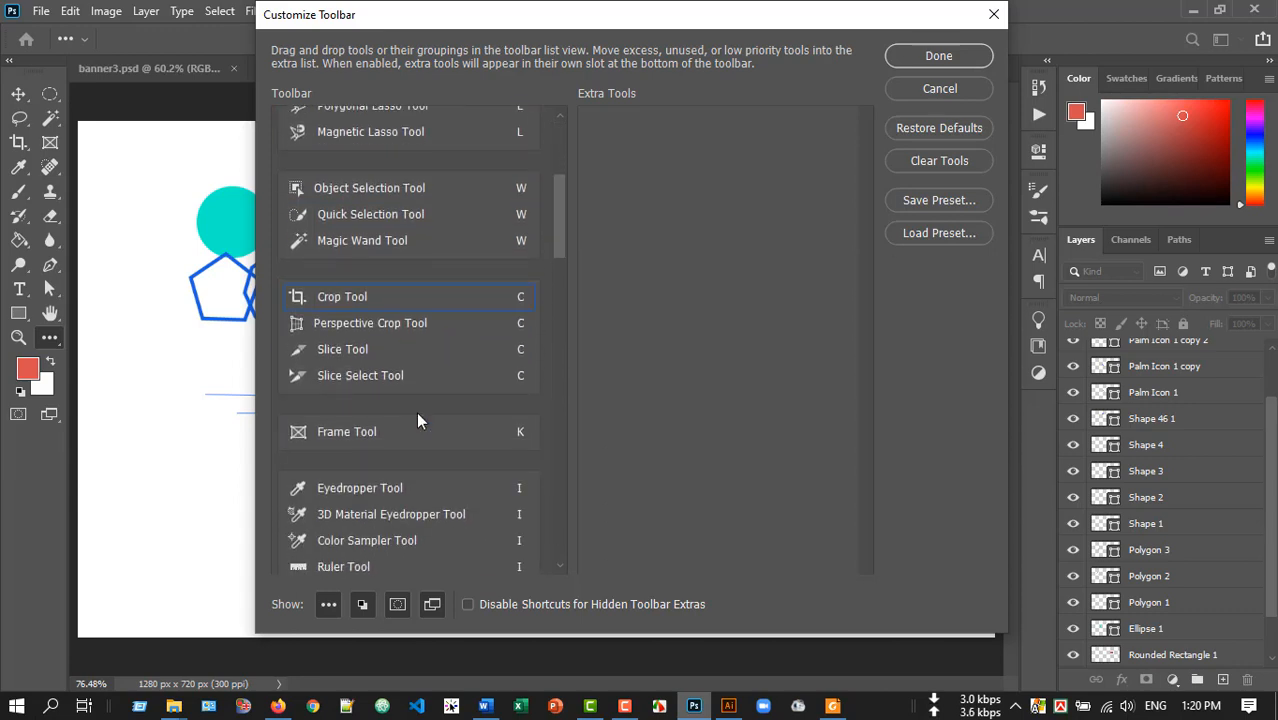
scroll(421, 487, "down", 10)
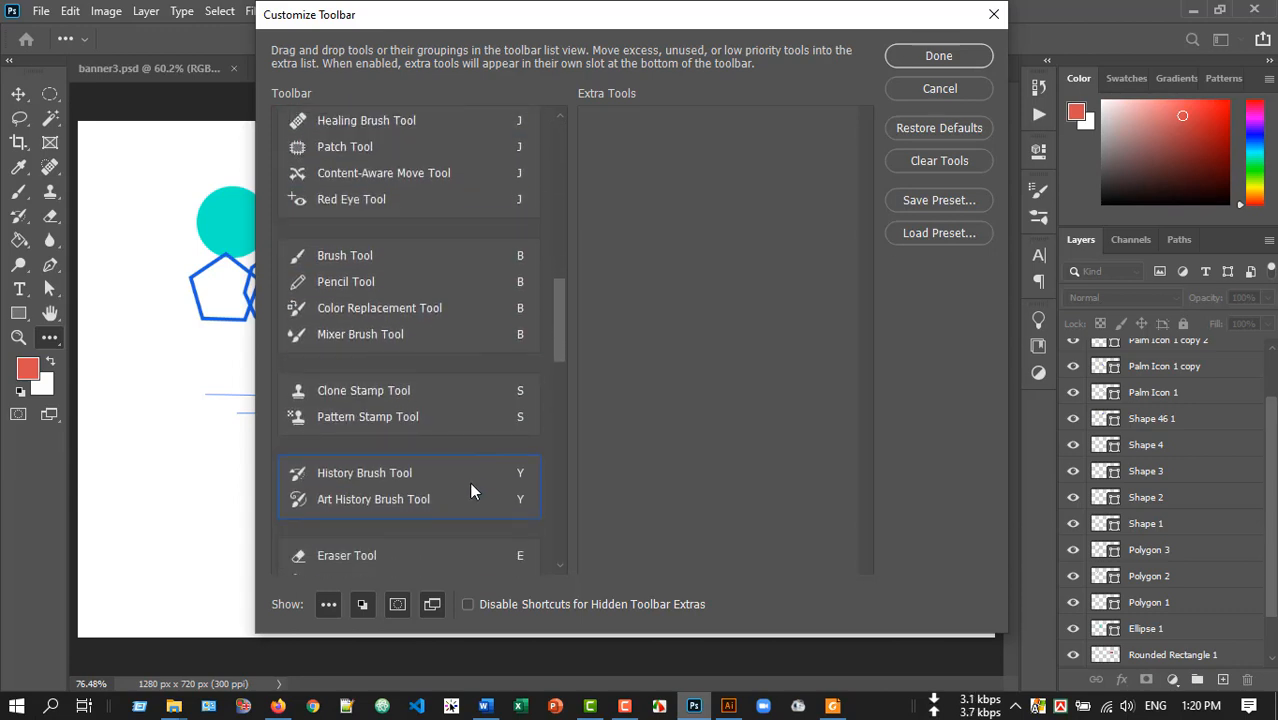
left_click_drag(563, 334, 567, 560)
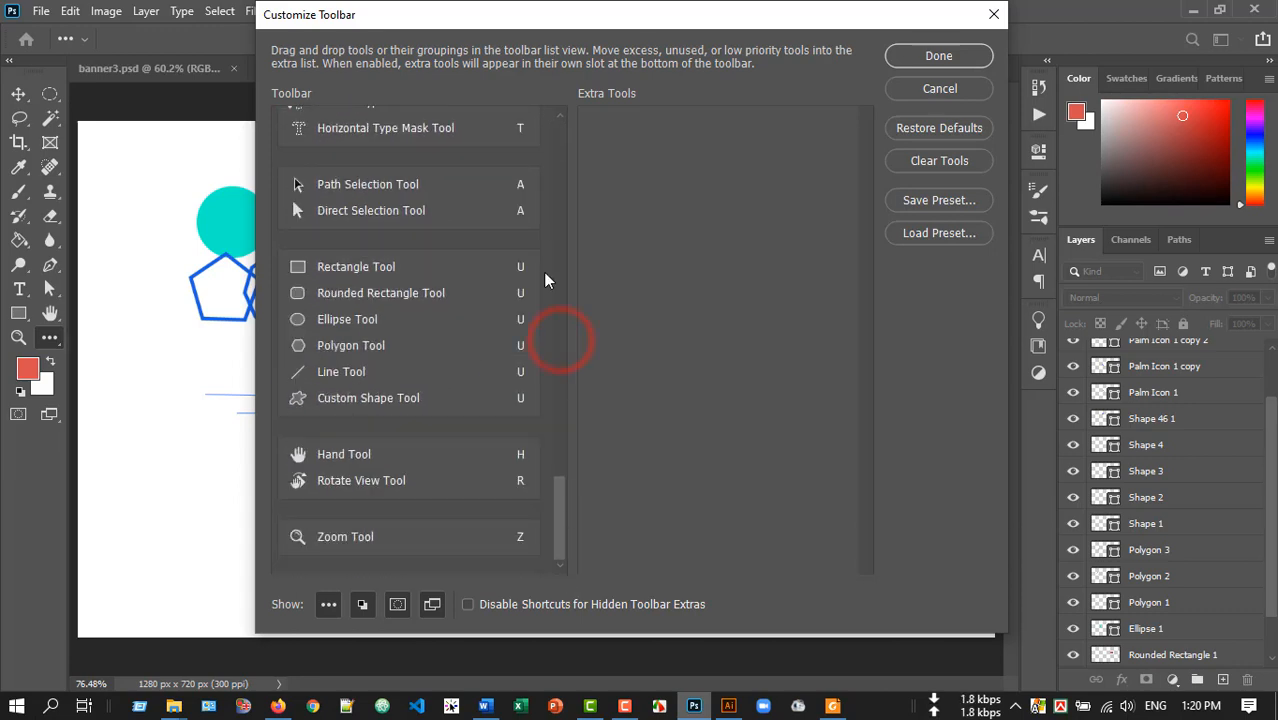
left_click(960, 89)
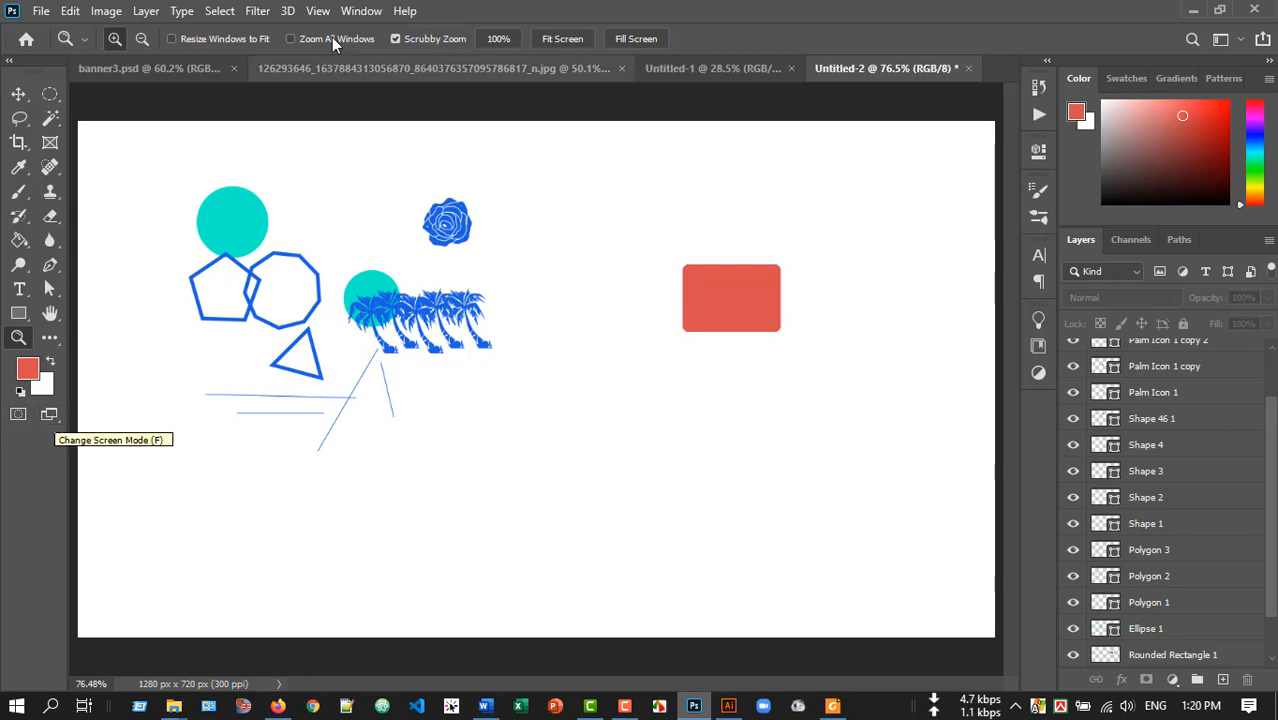
- Switch to Full Screen Mode With Menu Bar, and request Full Screen Mode but cancel it
left_click(59, 418)
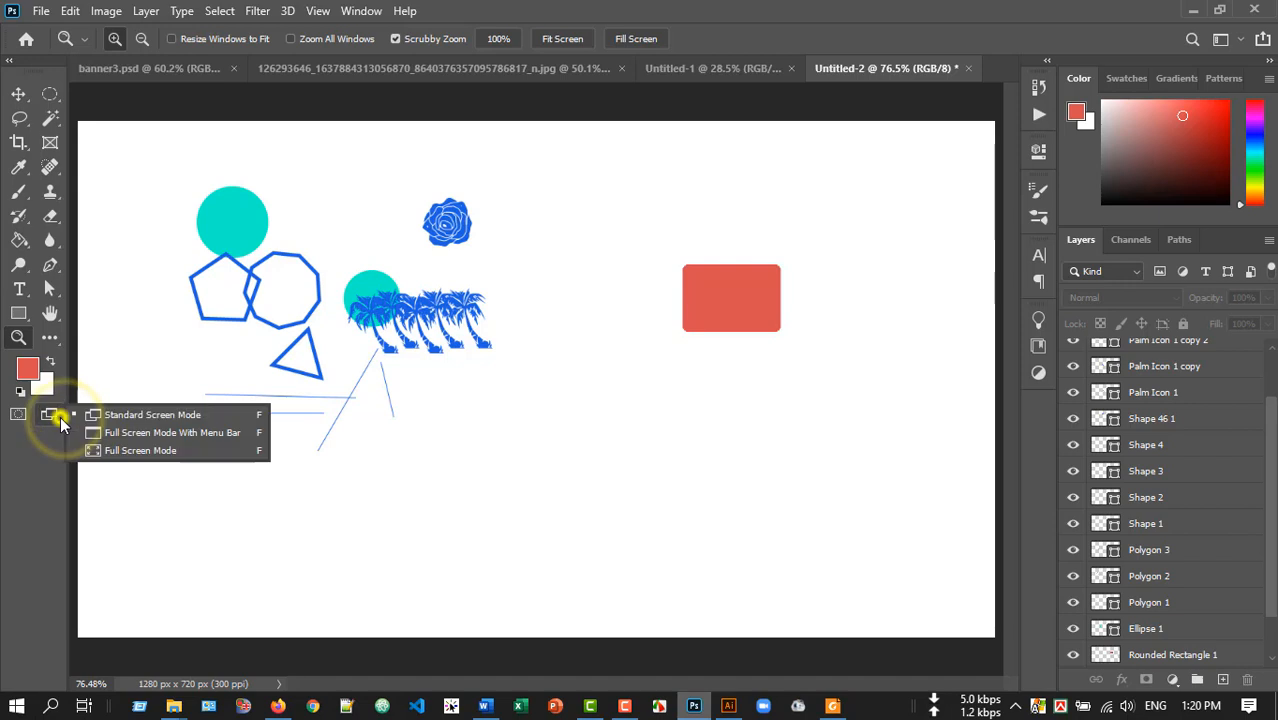
left_click(145, 432)
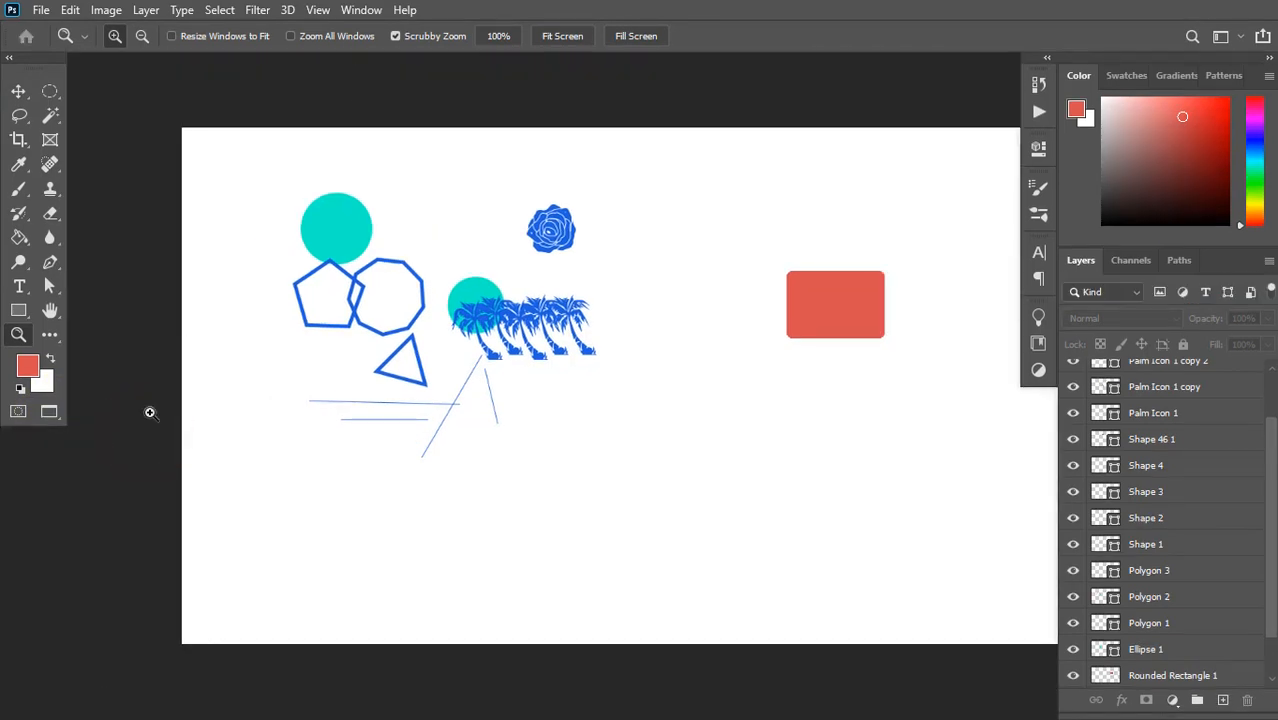
left_click(50, 412)
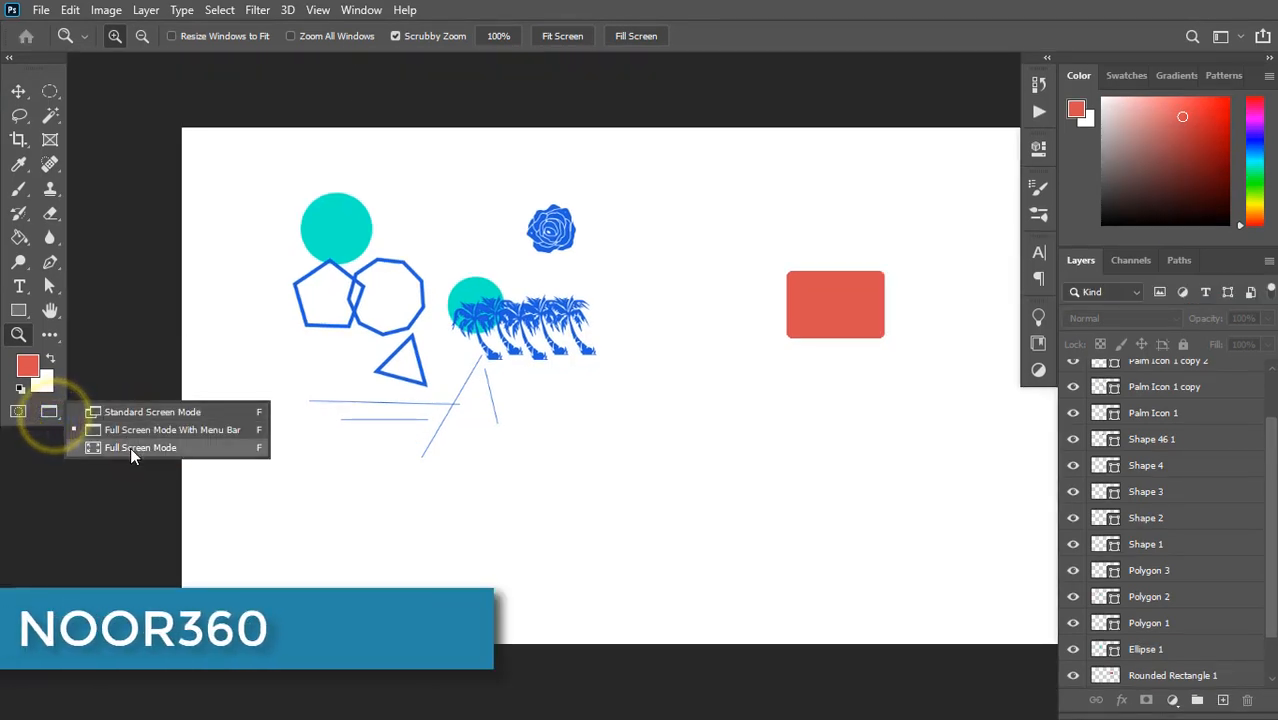
left_click(131, 450)
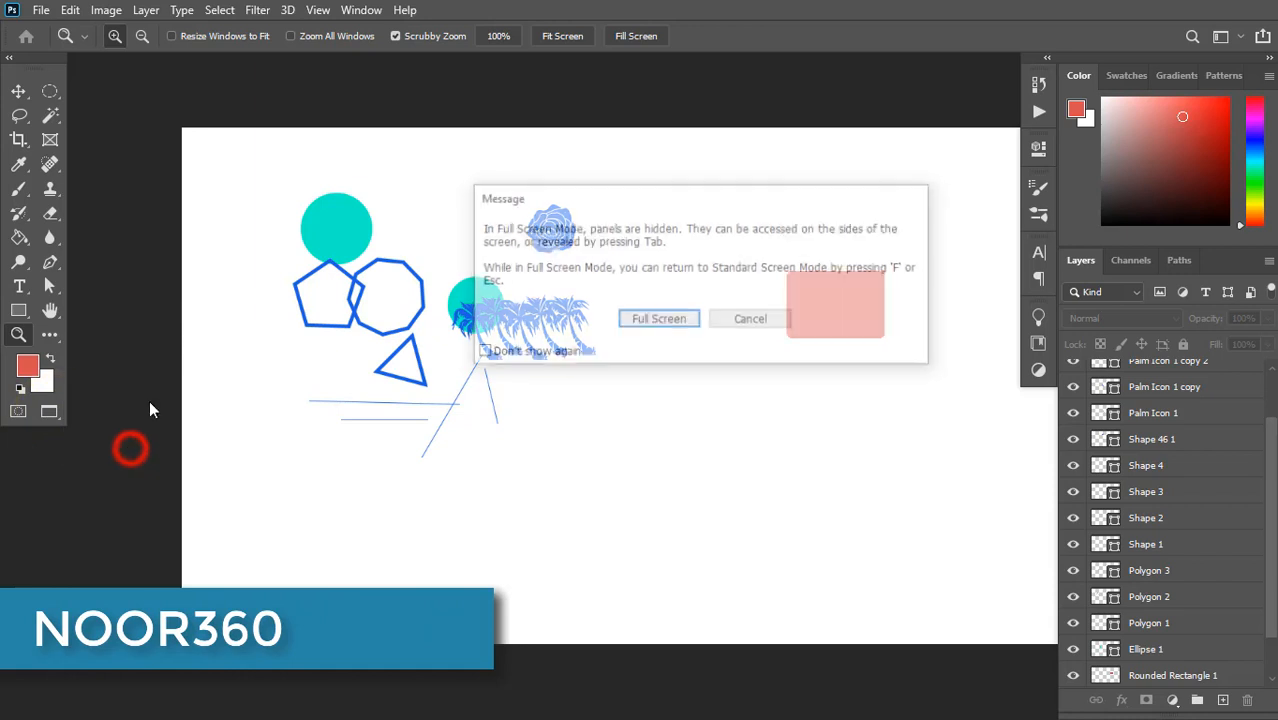
left_click(757, 328)
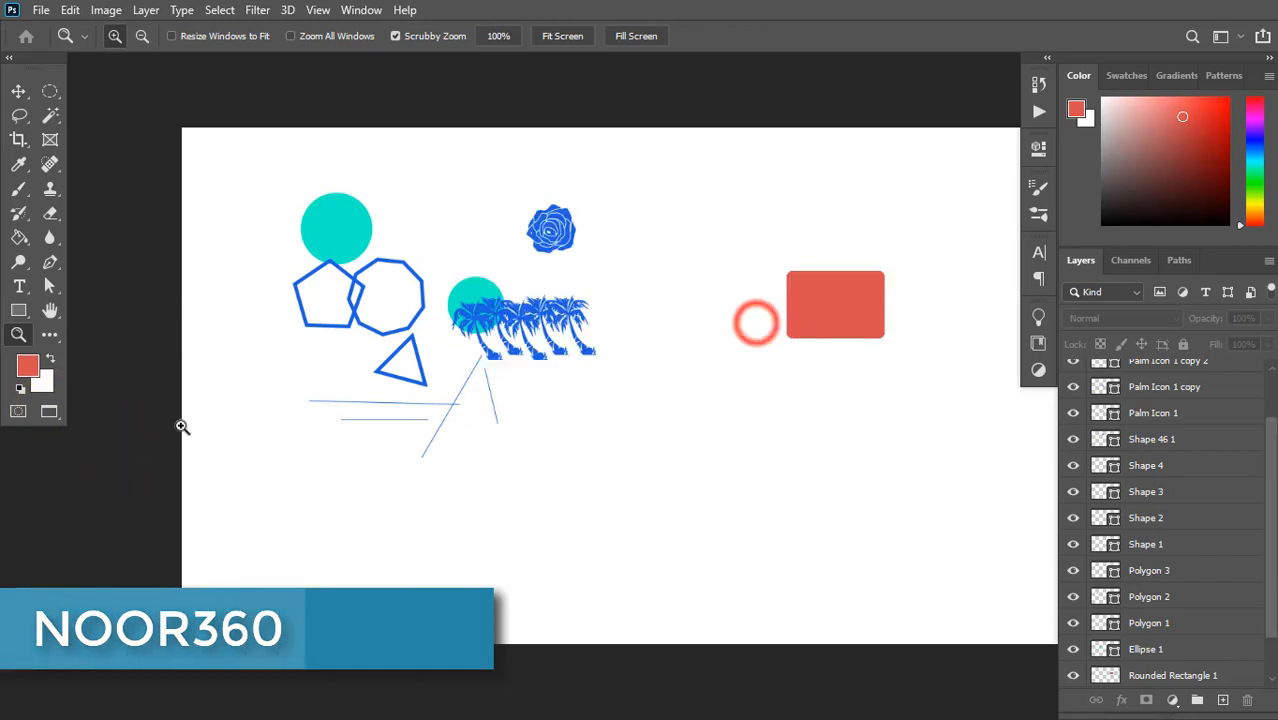
- Return to Standard Screen Mode and activate the Move tool with no layer selected
left_click(50, 413)
left_click(134, 411)
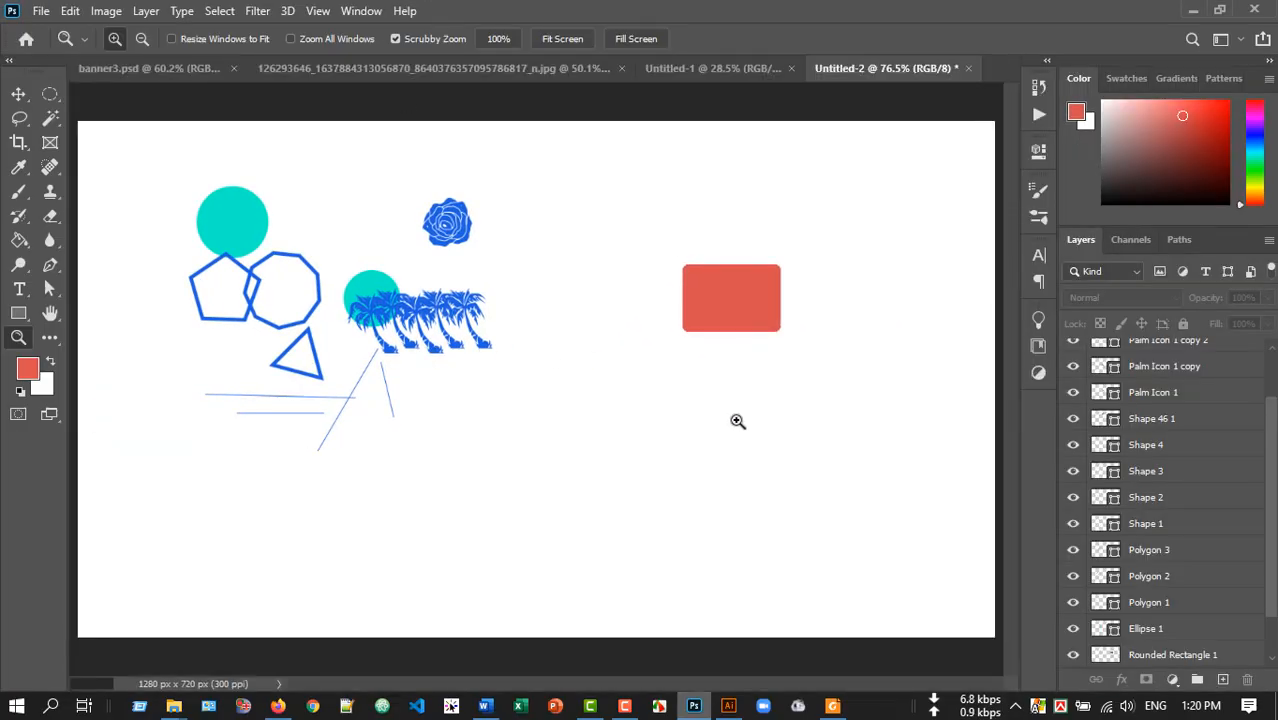
left_click(17, 96)
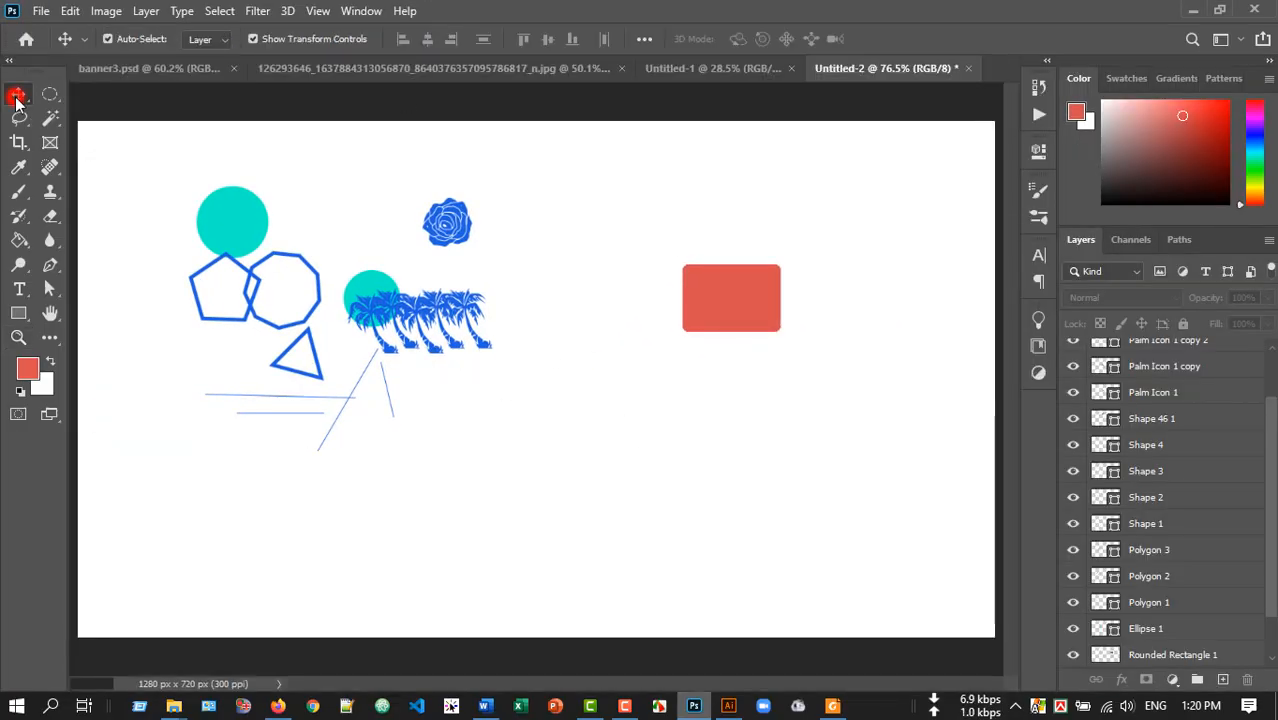
left_click(274, 469)
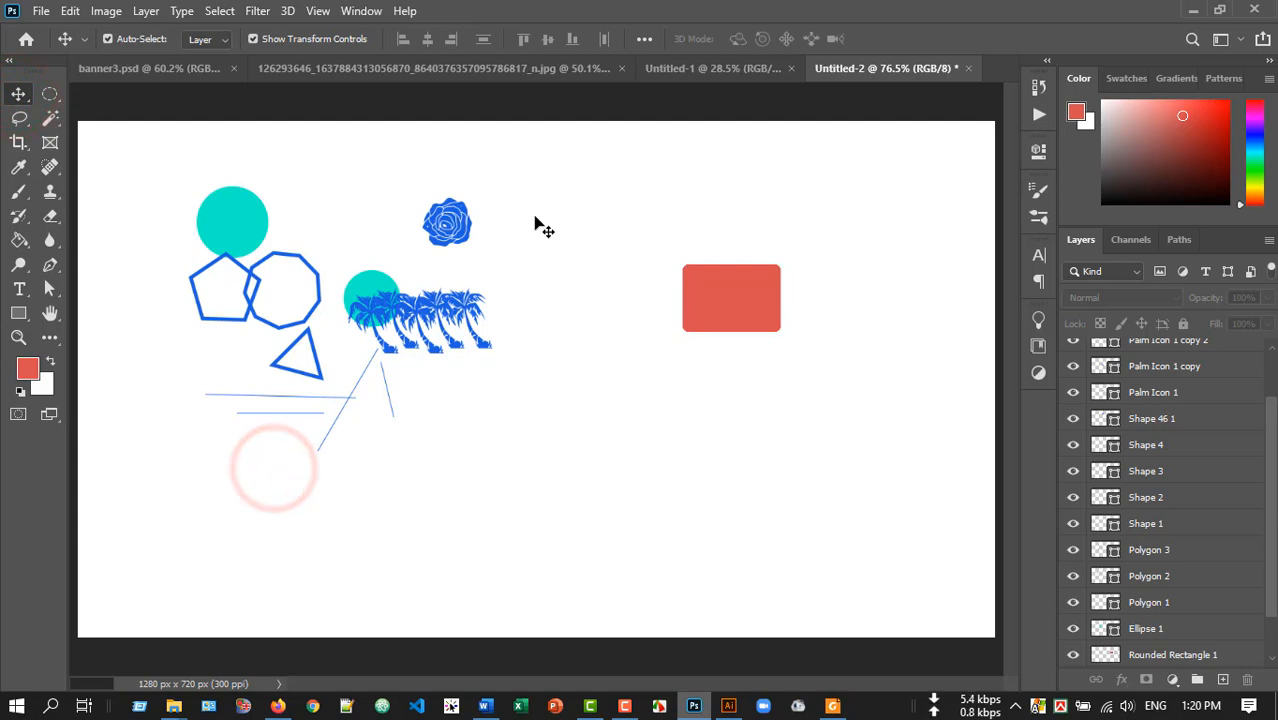